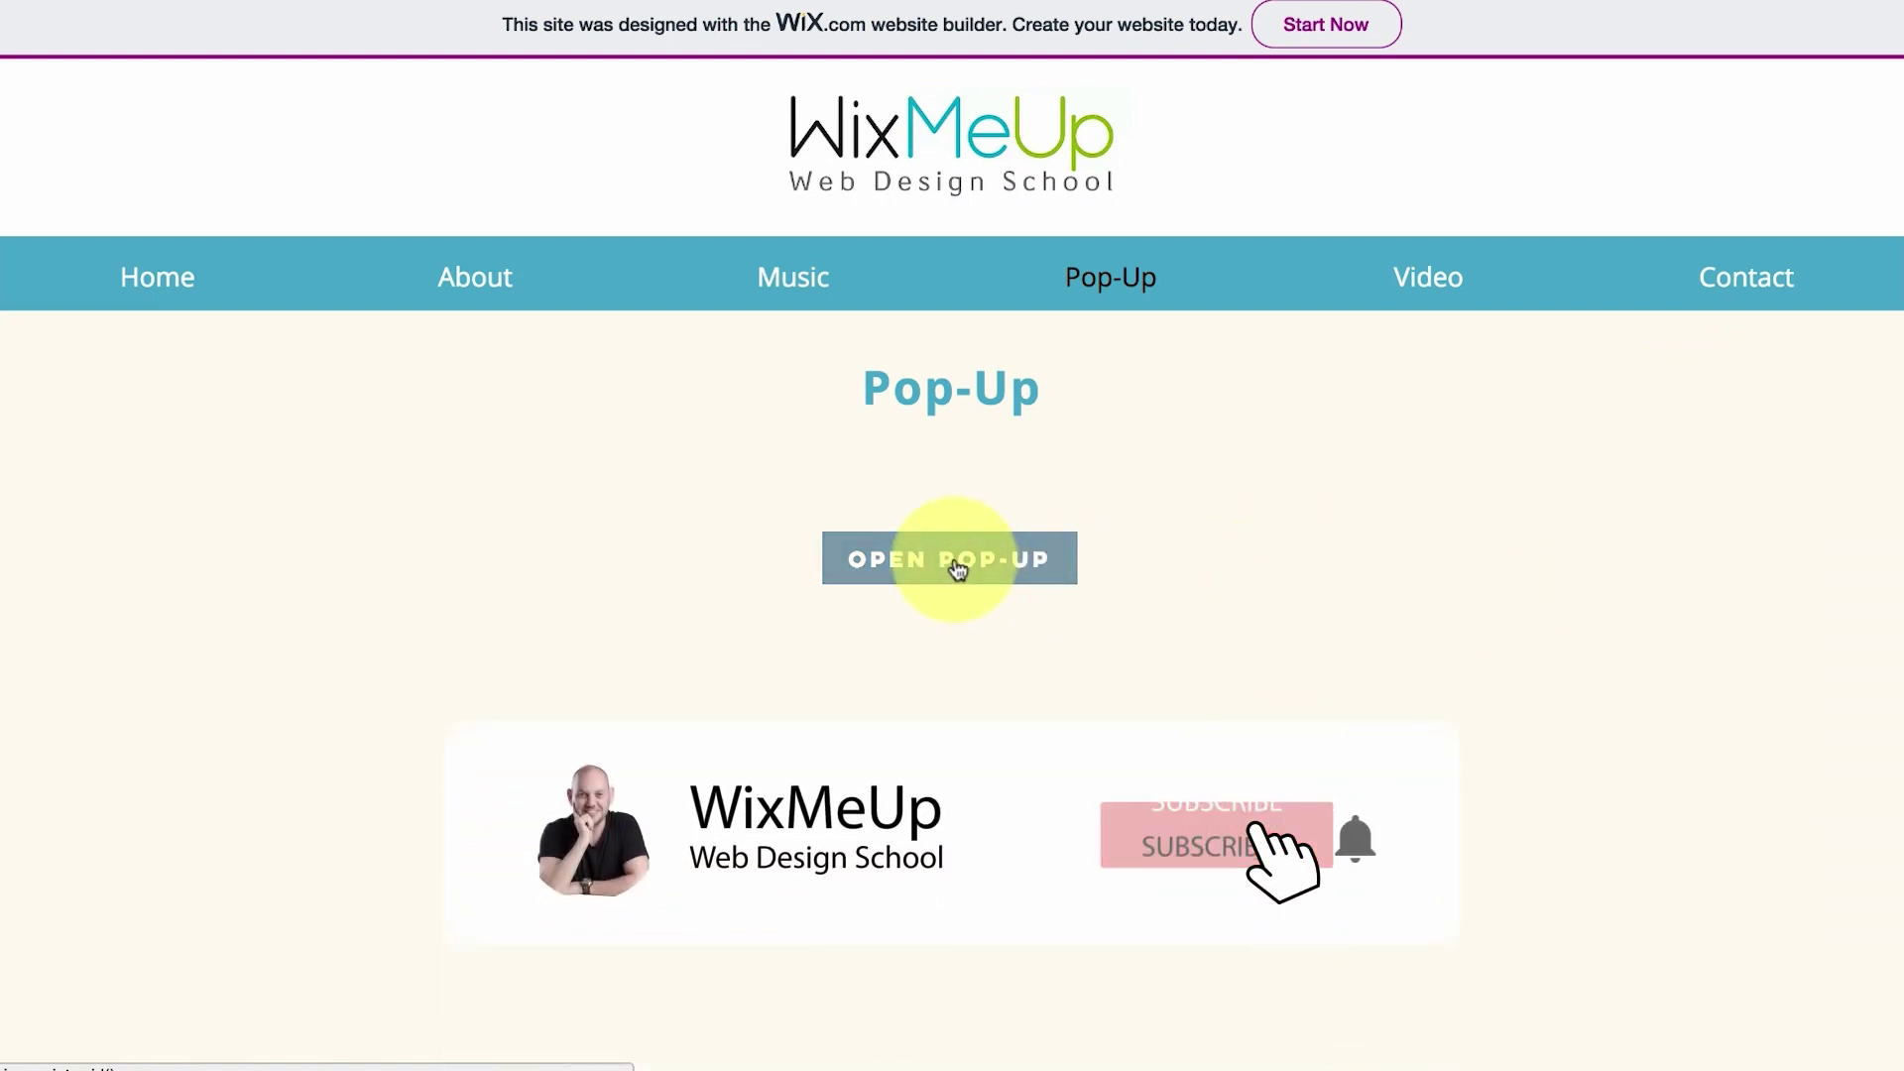
# Step: Open the demo pop-up on the published site's Pop-Up page and close it again
pyautogui.click(985, 572)
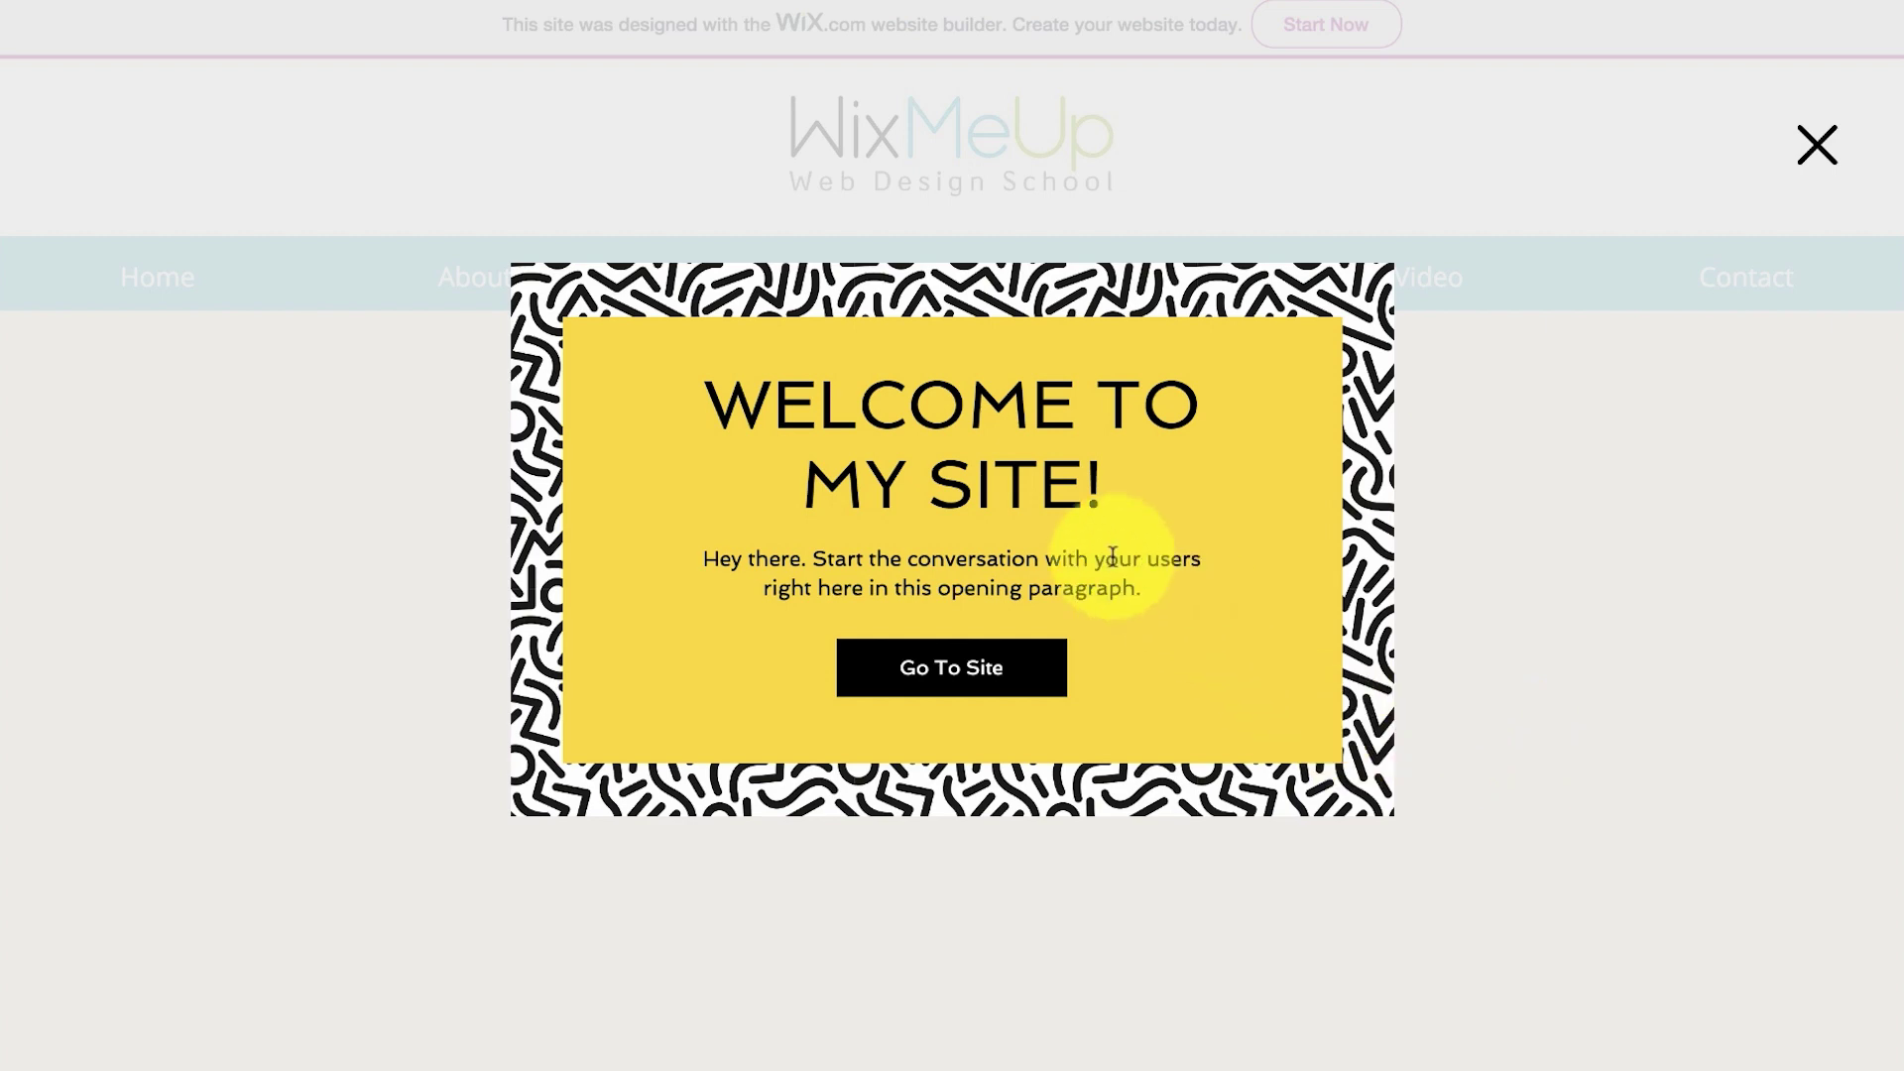
pyautogui.click(1819, 147)
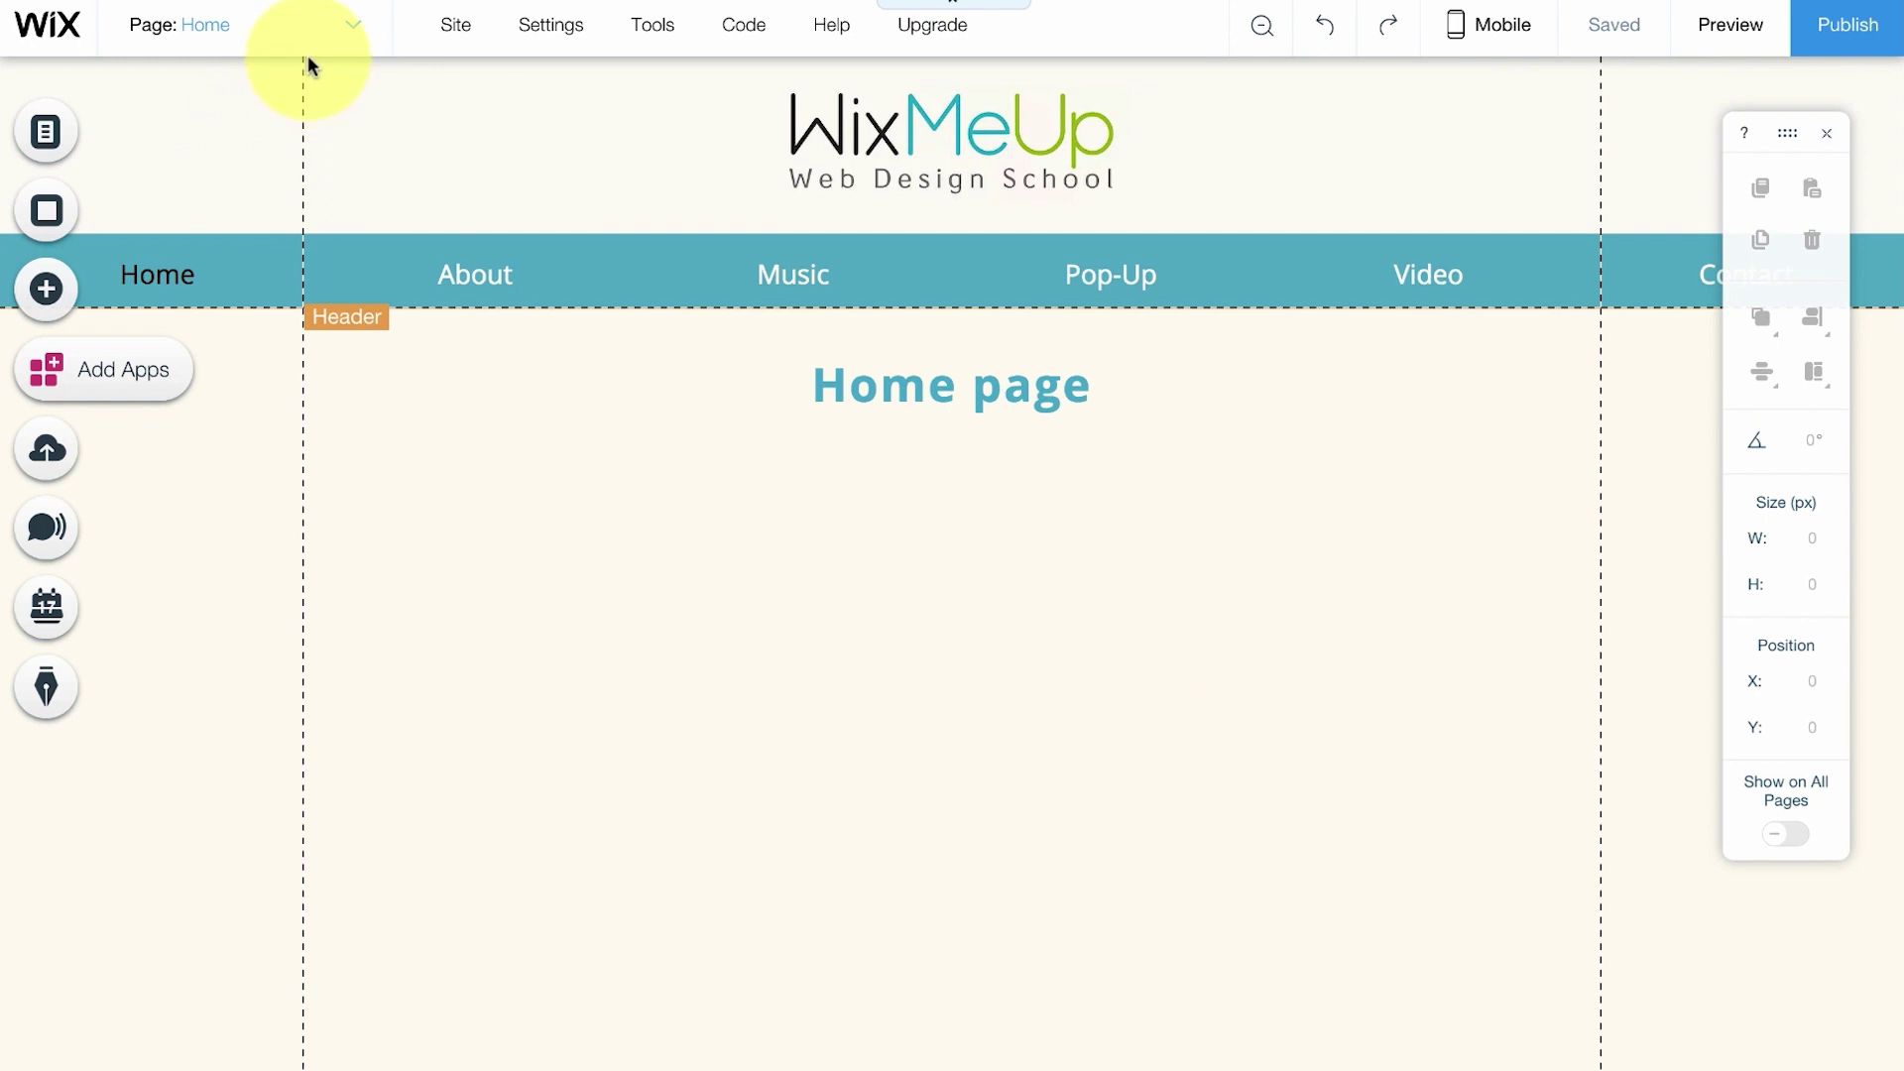
# Step: Browse the Welcome and Subscribe lightbox templates and add the Welcome (Jazzy) lightbox to the Home page
pyautogui.click(55, 276)
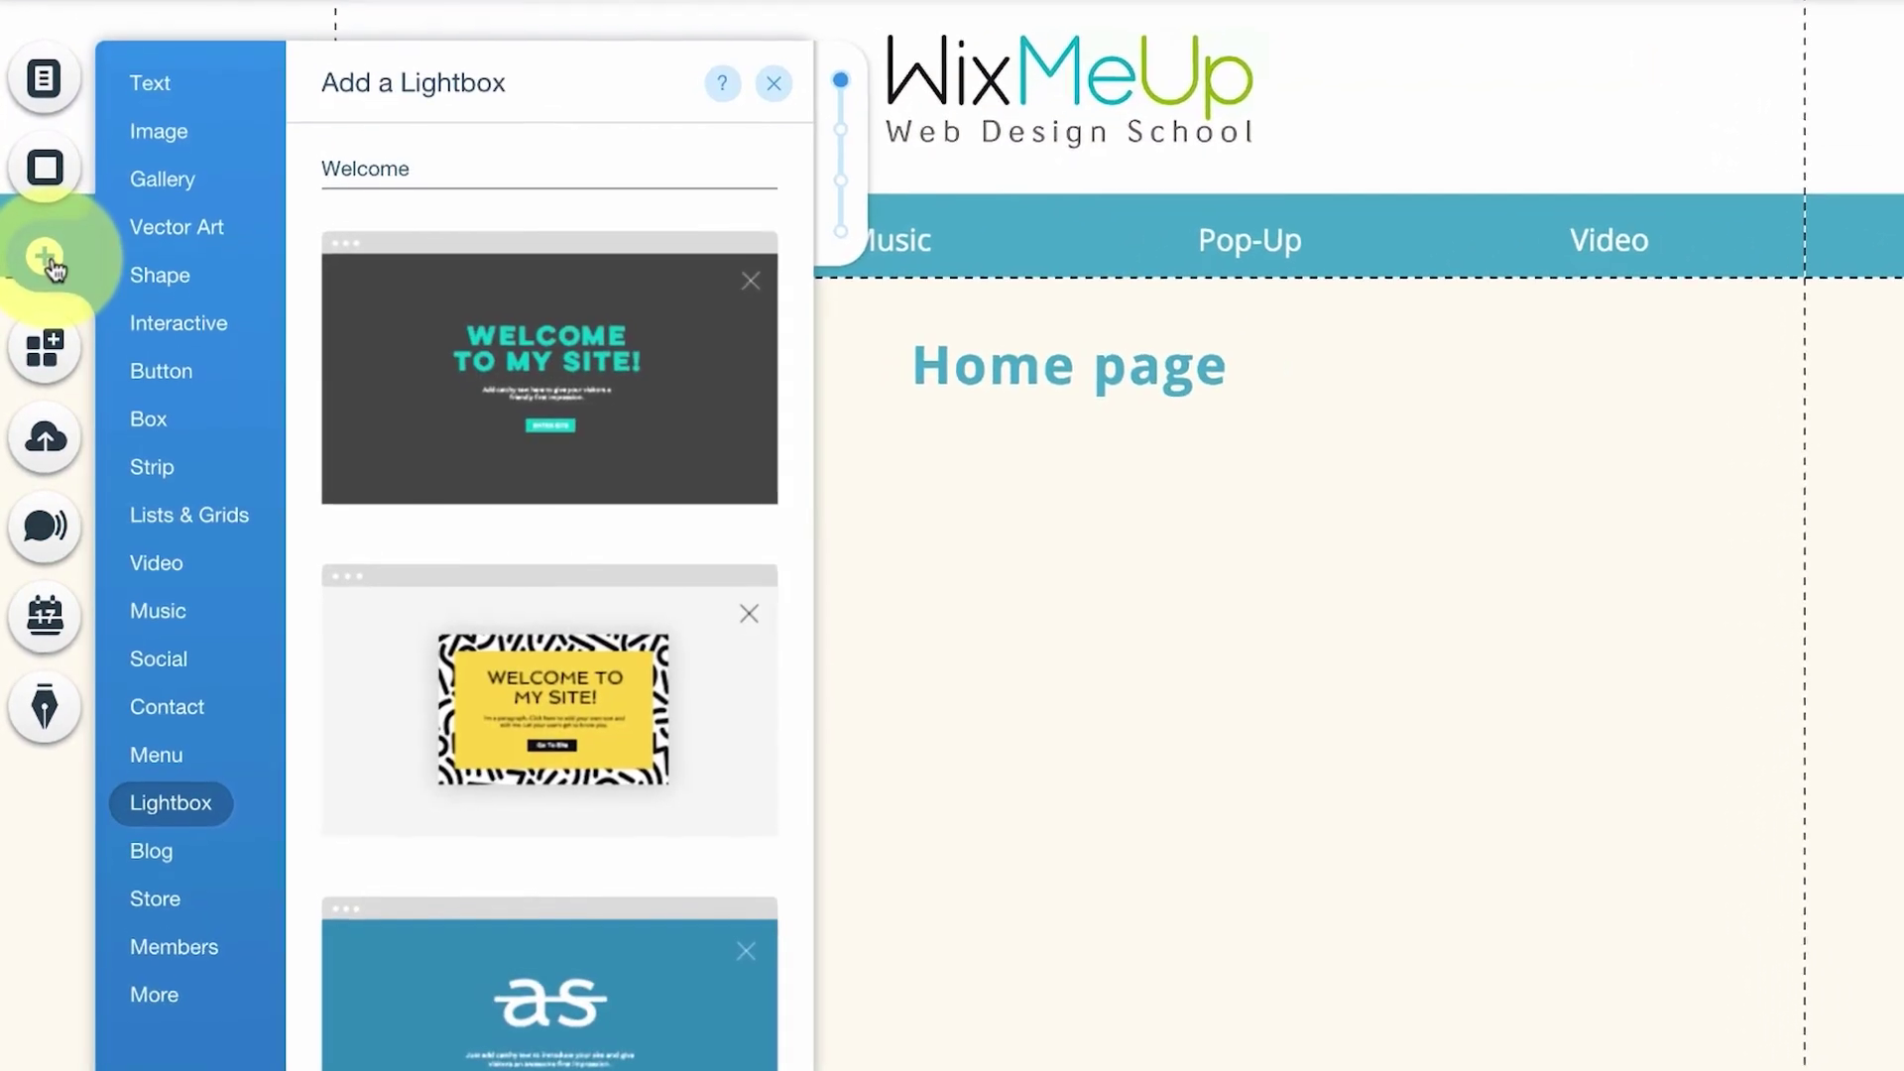
pyautogui.click(156, 141)
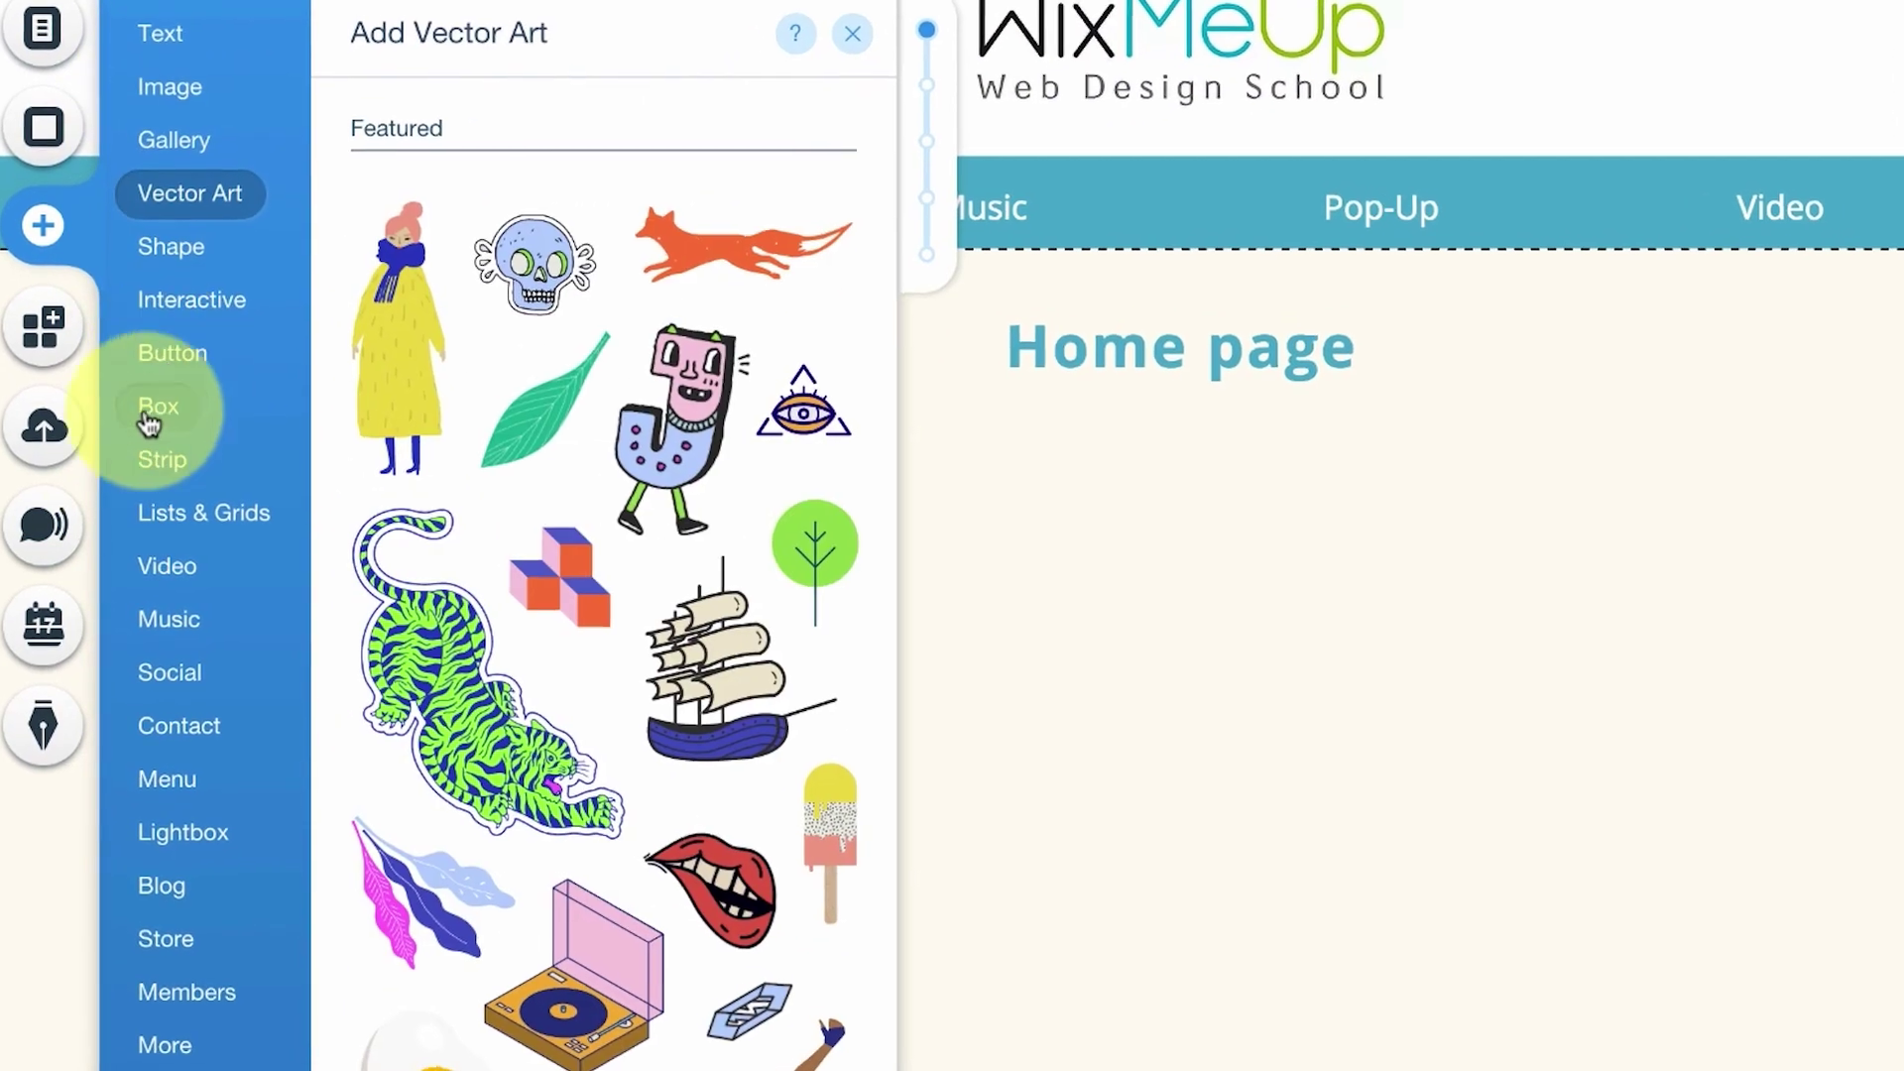
pyautogui.moveTo(189, 845)
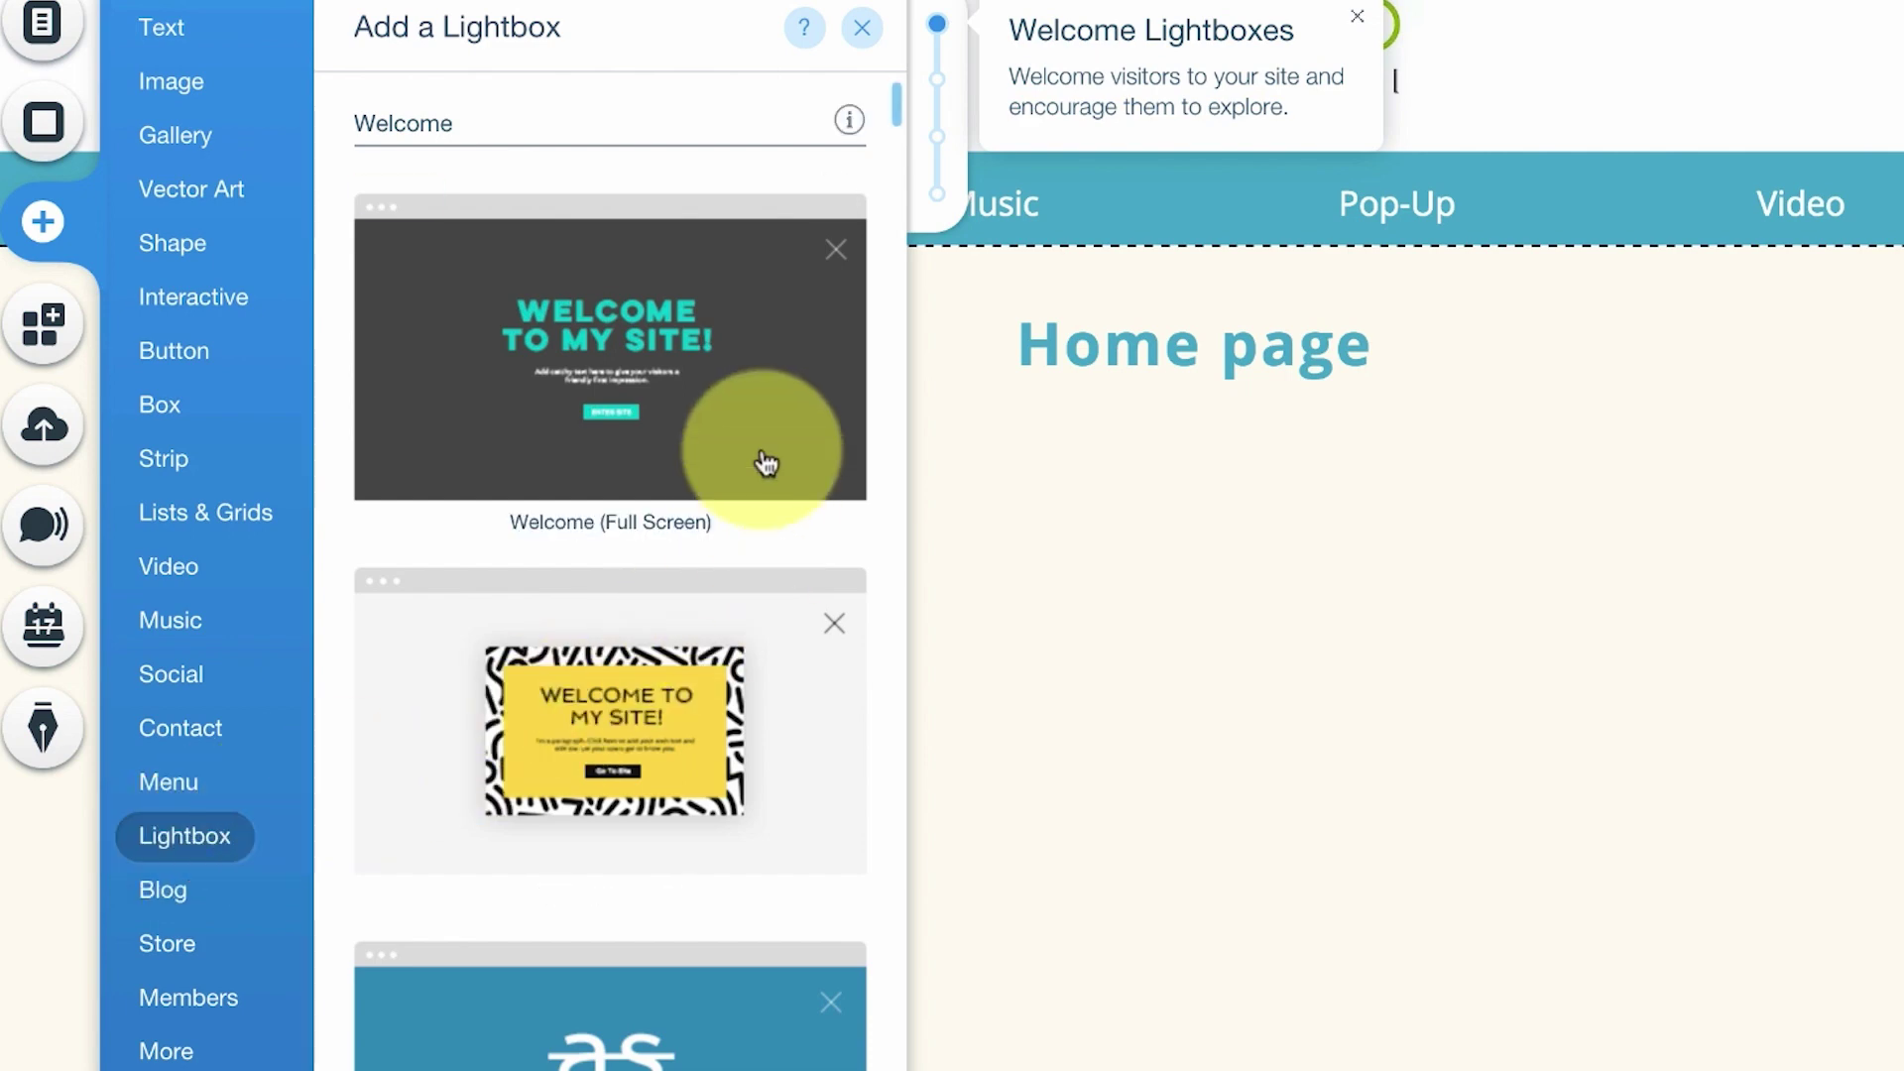
pyautogui.scroll(-2, 866, 420)
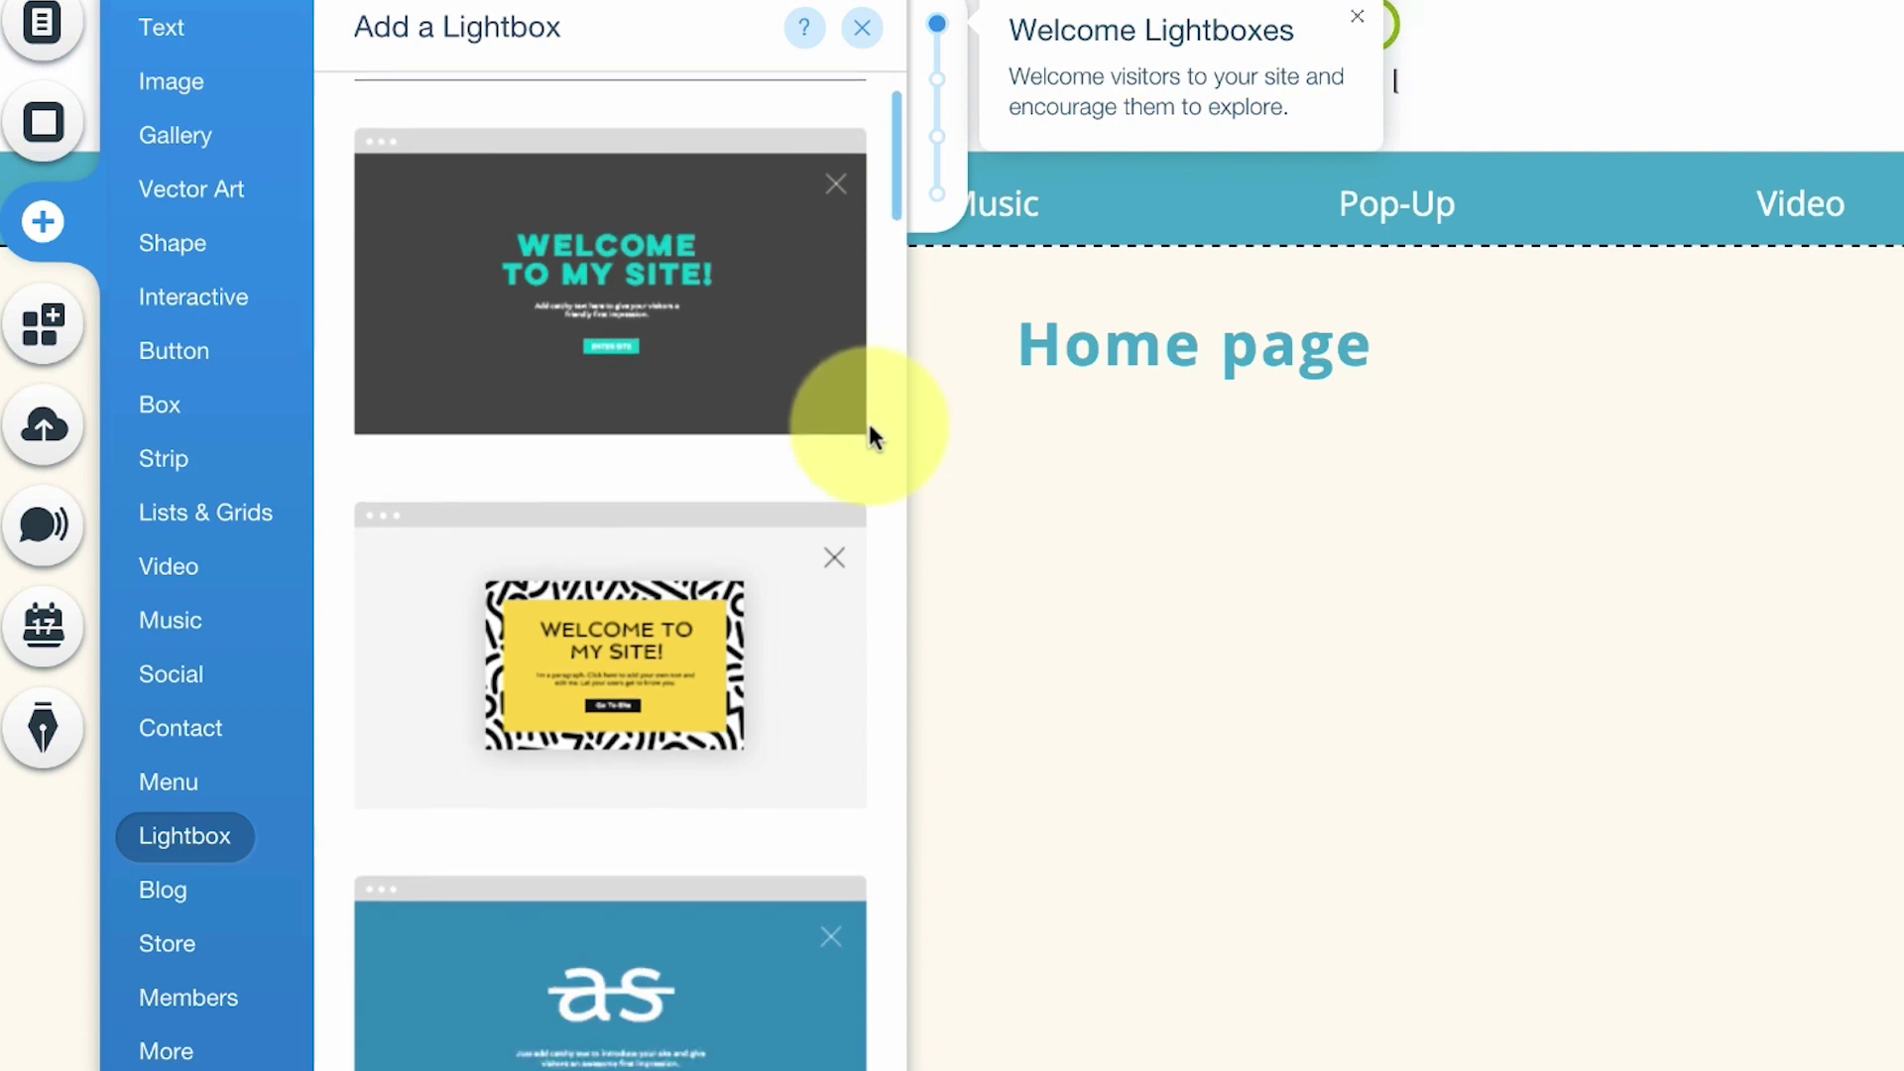
pyautogui.scroll(-5, 869, 428)
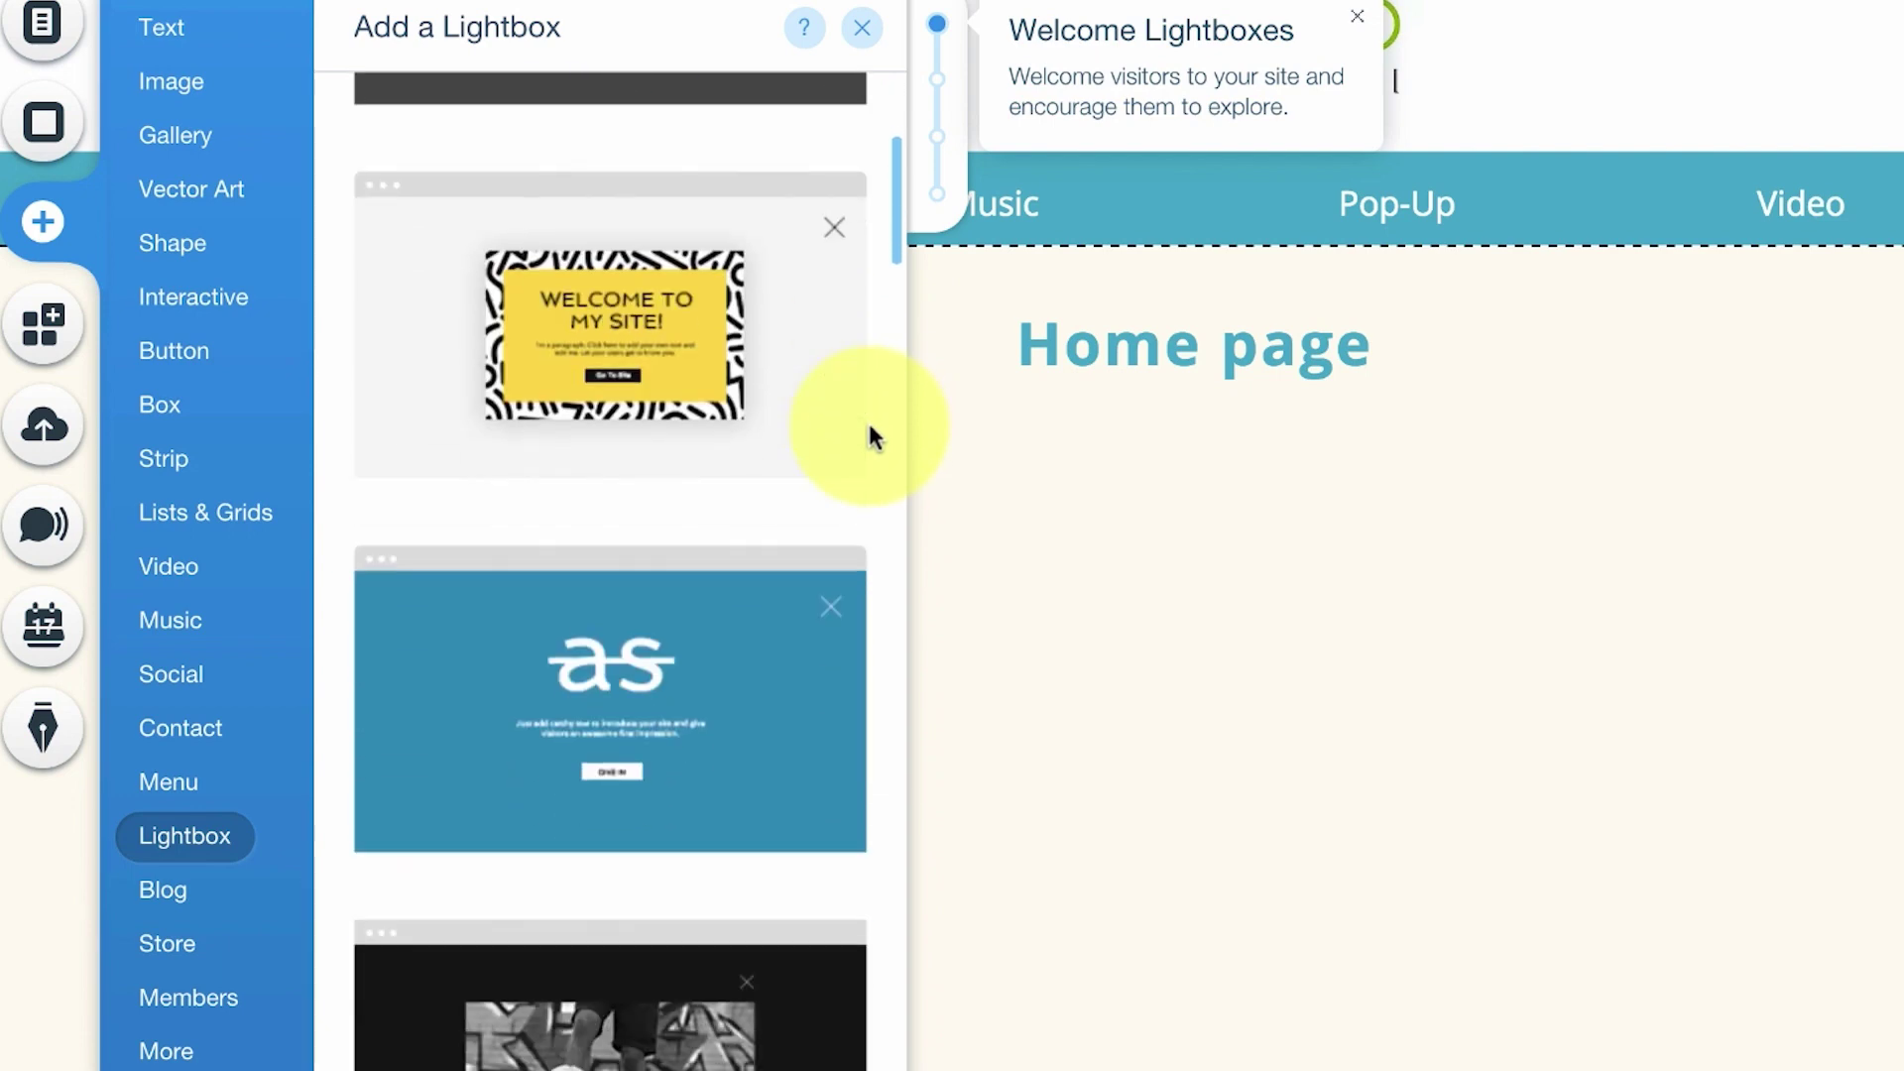
pyautogui.scroll(-3, 866, 420)
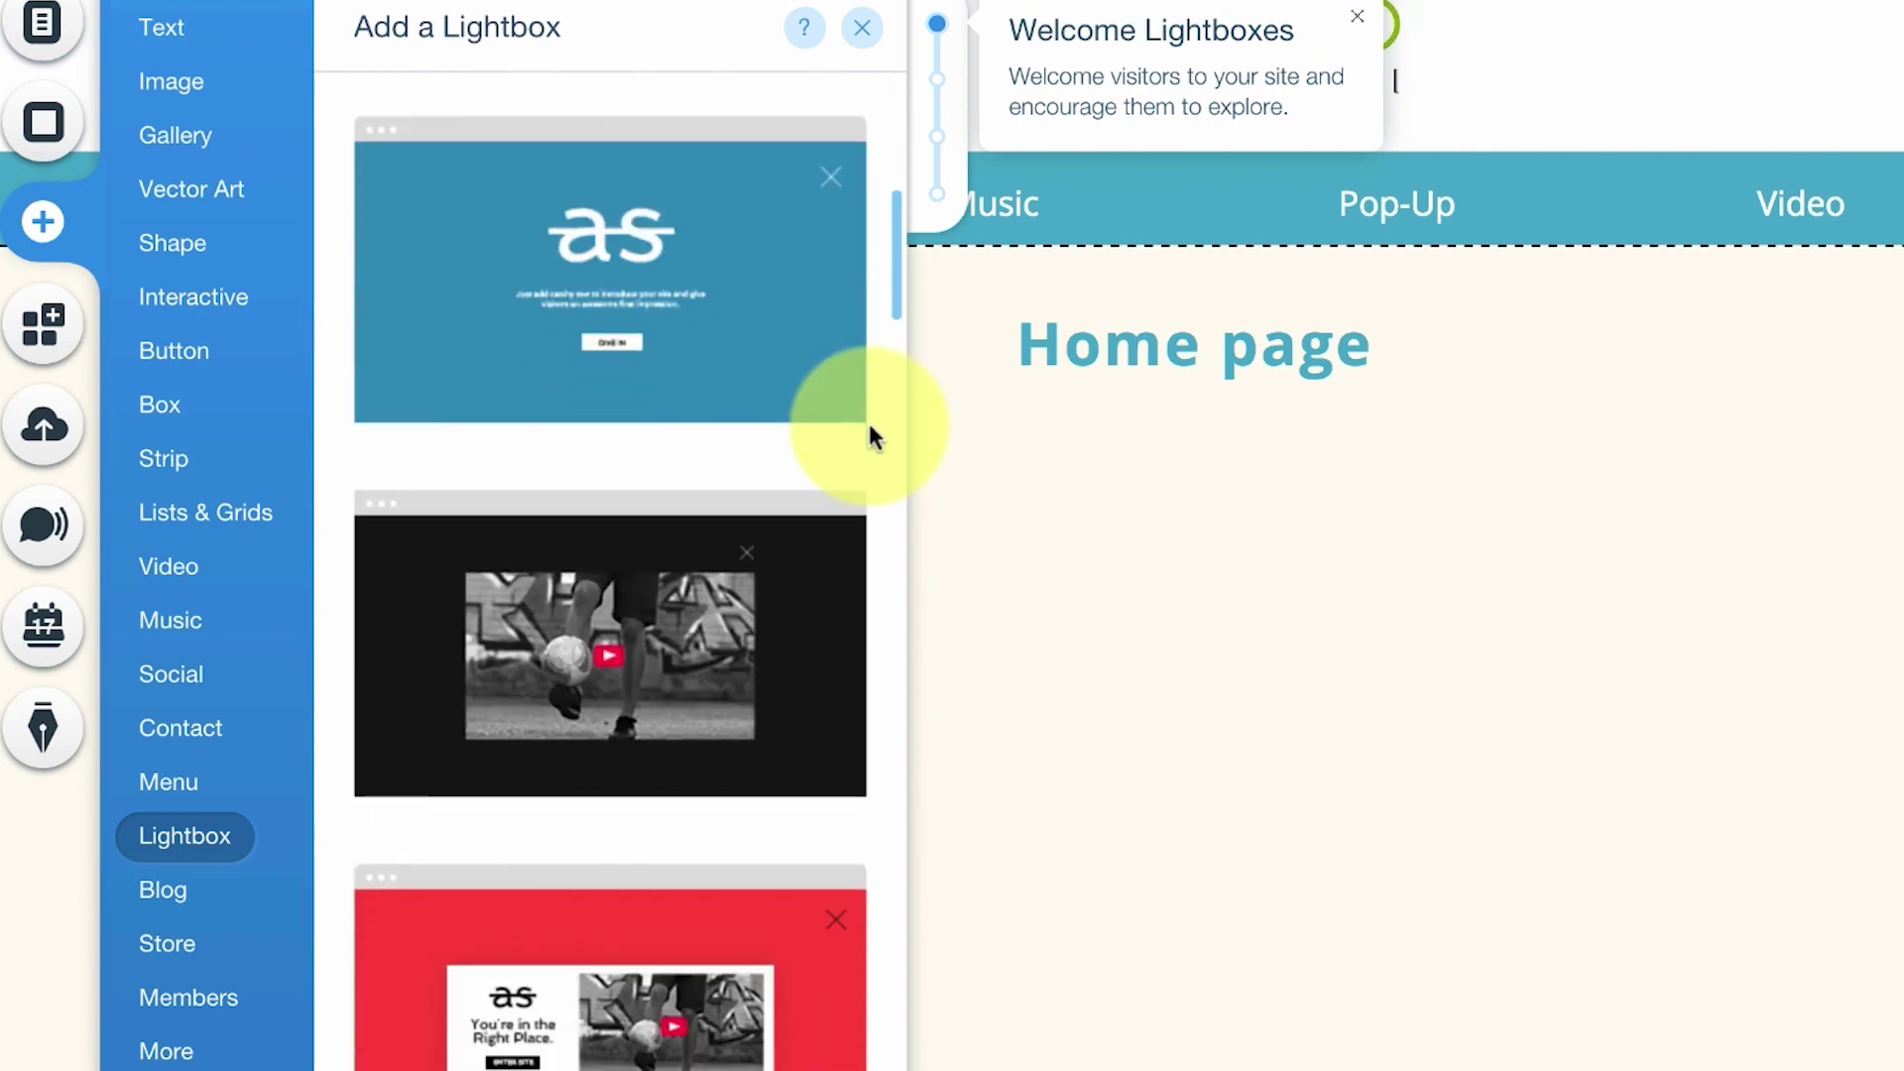
pyautogui.scroll(-2, 892, 297)
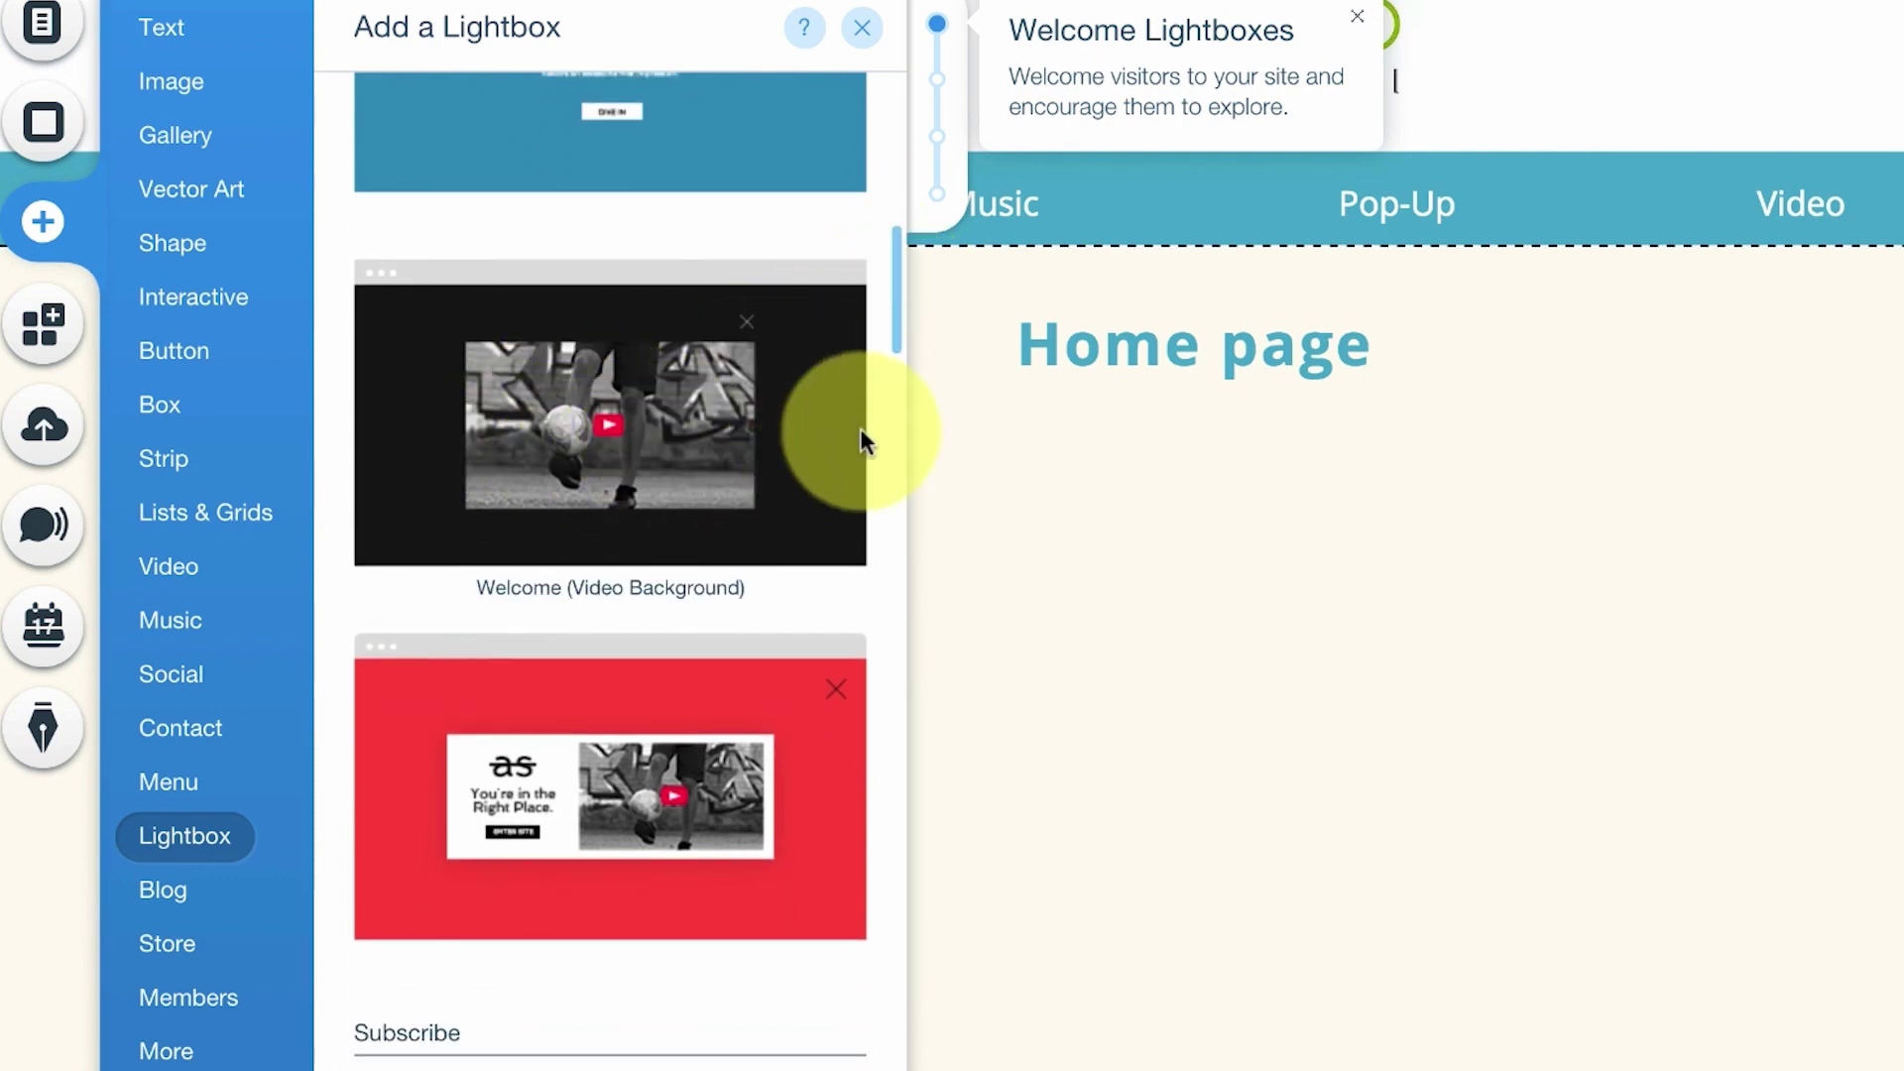
pyautogui.moveTo(896, 311); pyautogui.dragTo(897, 426)
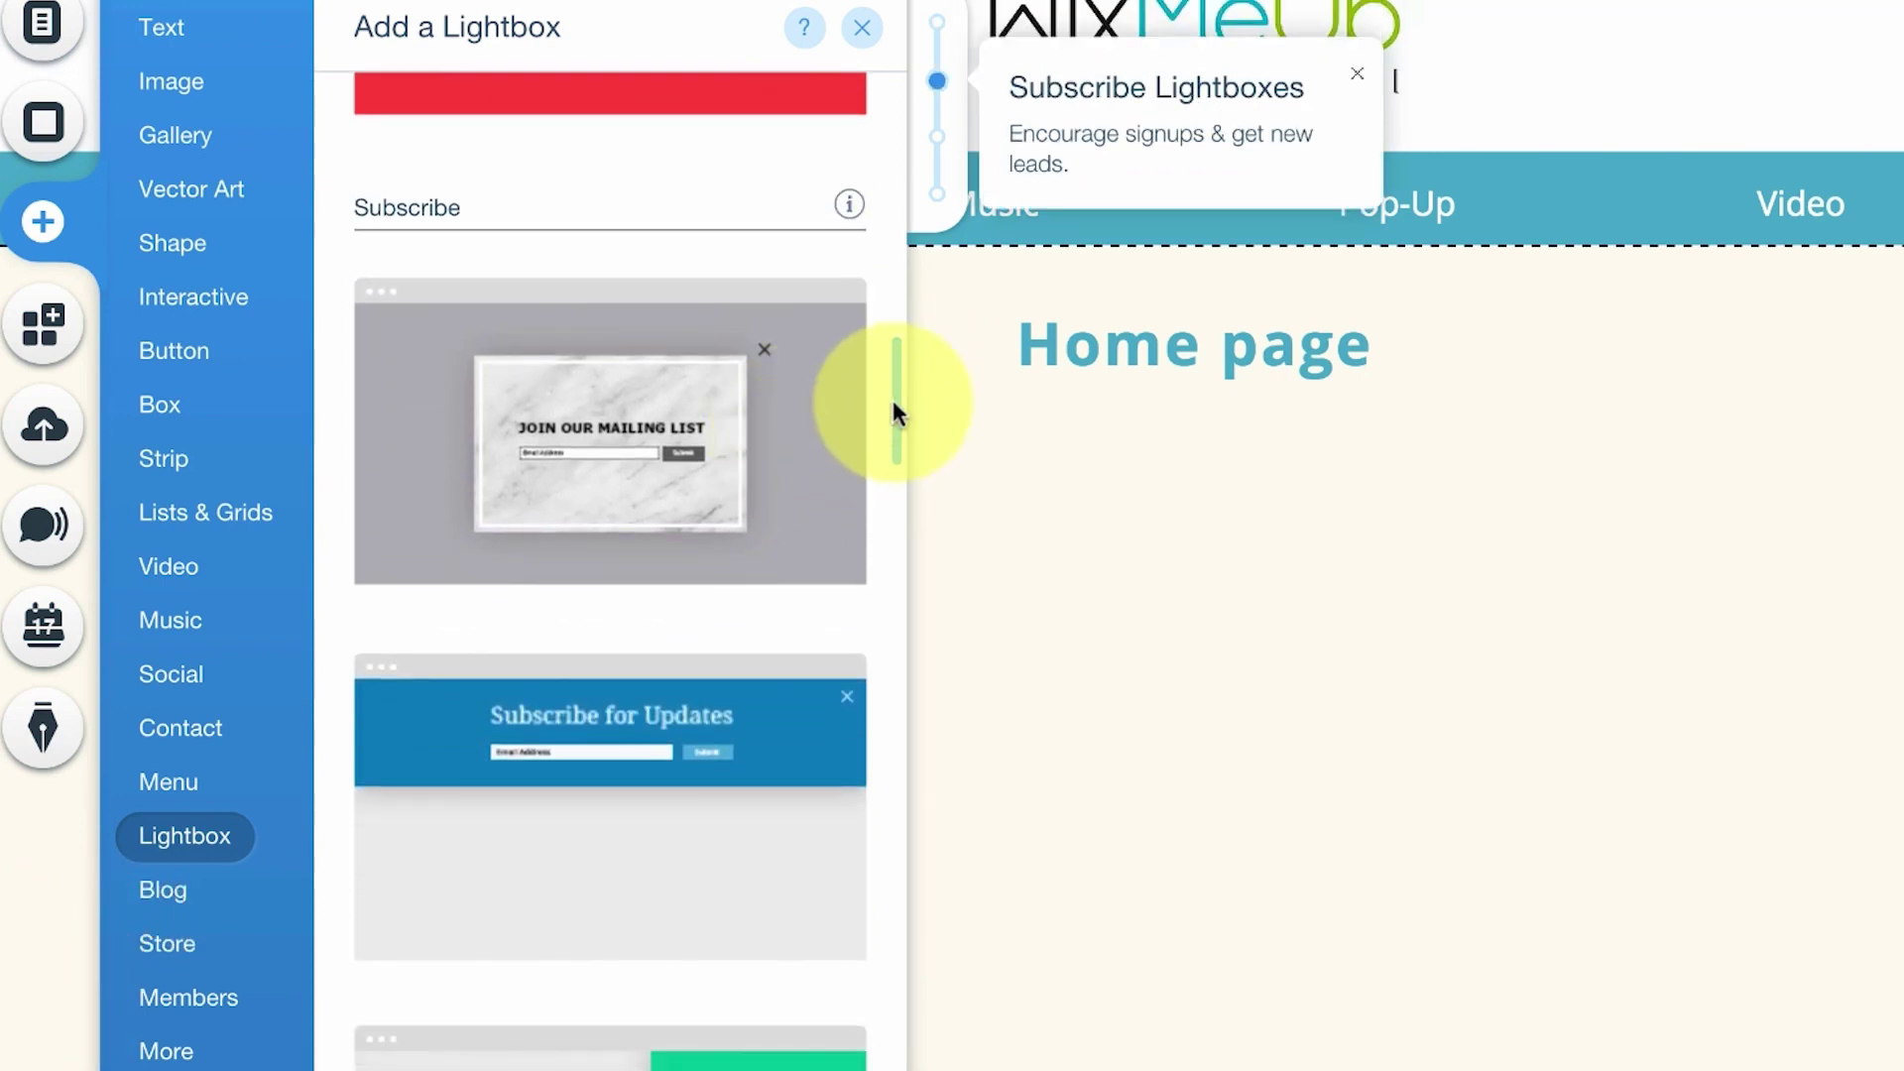
pyautogui.moveTo(893, 403); pyautogui.dragTo(894, 440)
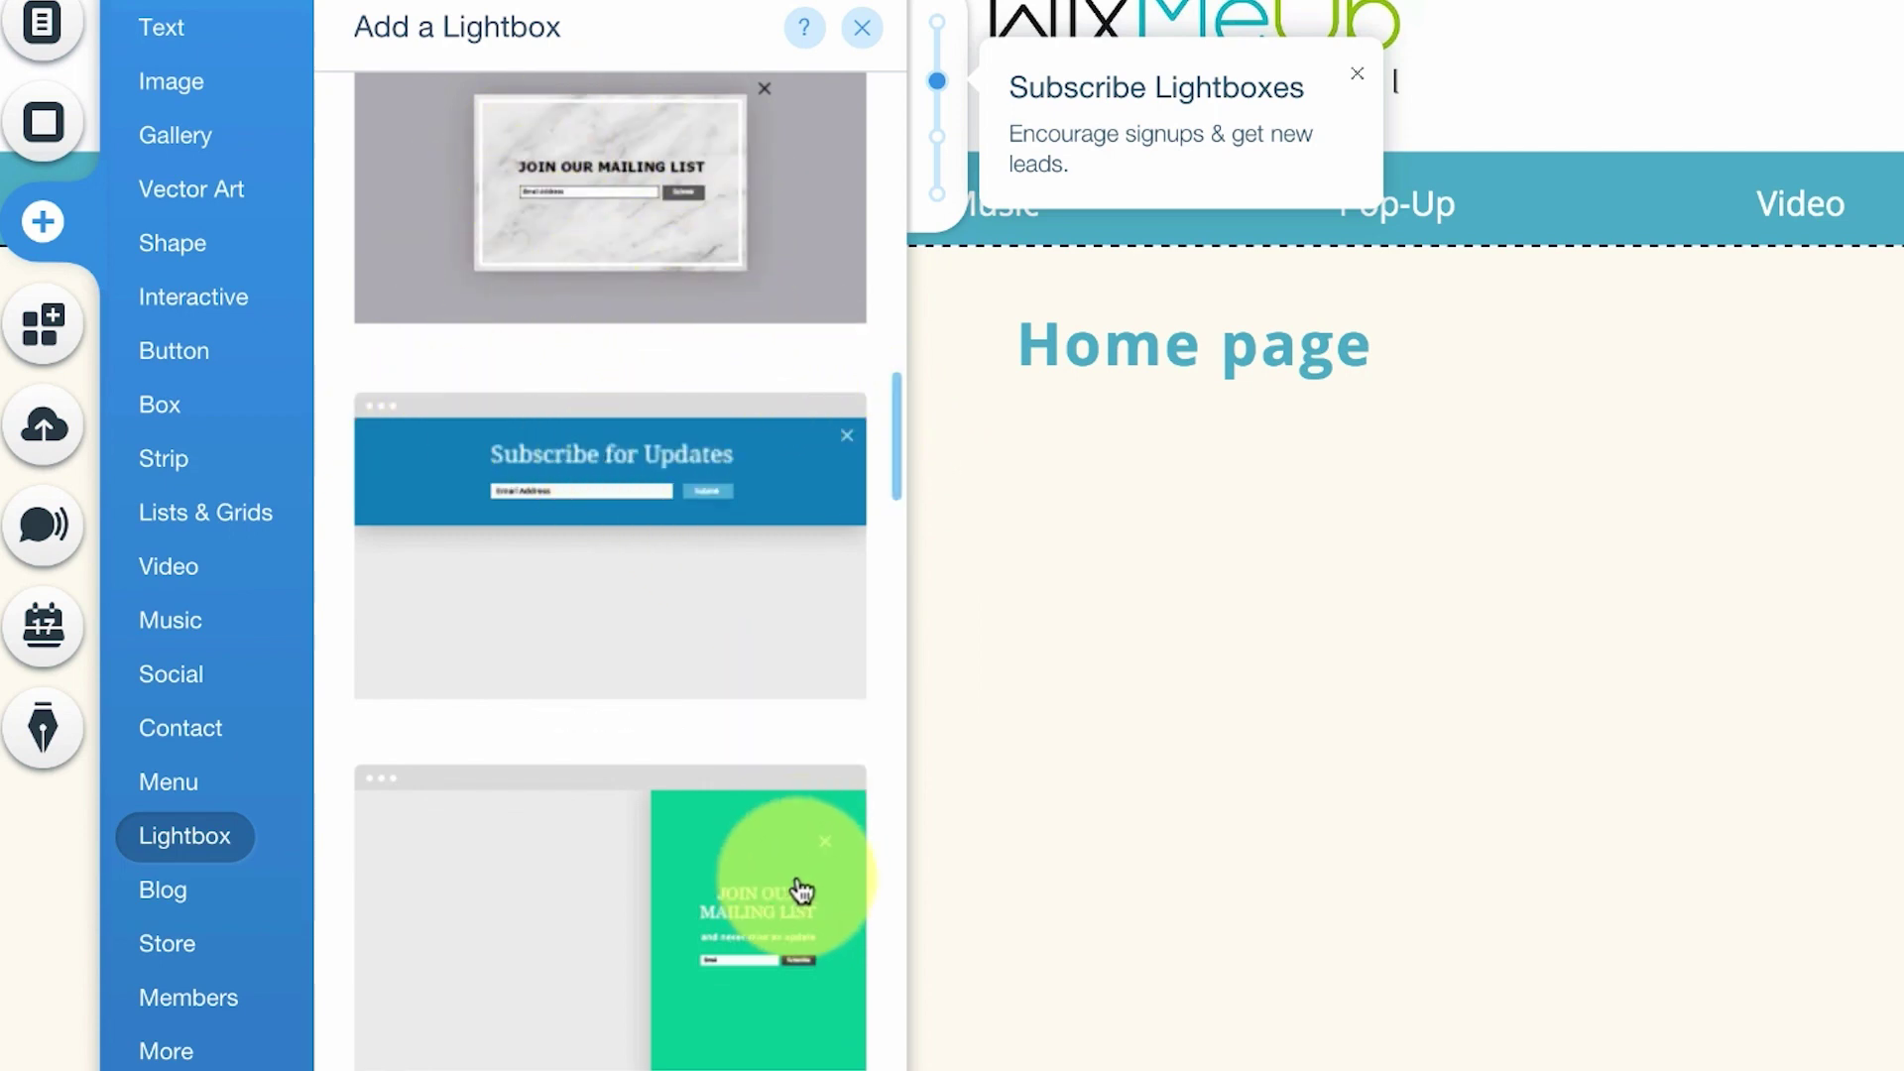
pyautogui.moveTo(888, 492); pyautogui.dragTo(835, 155)
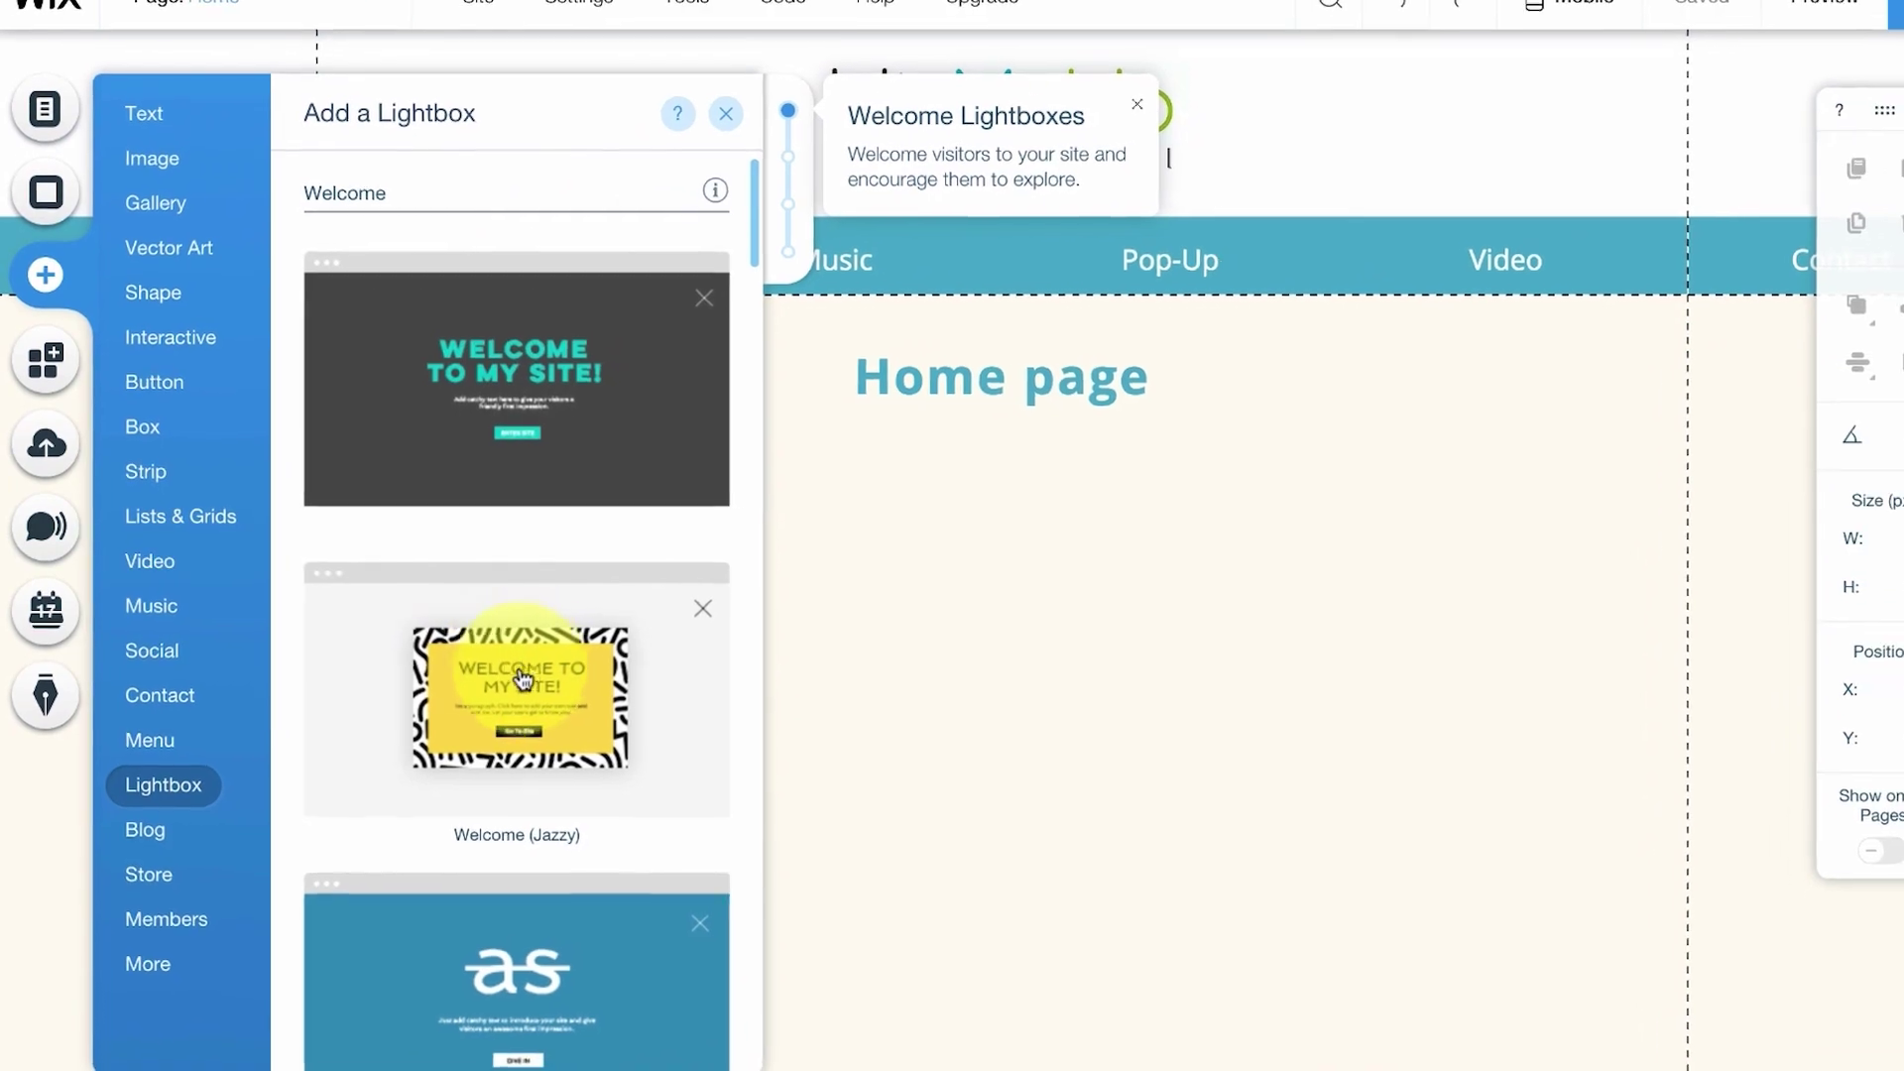
pyautogui.click(529, 664)
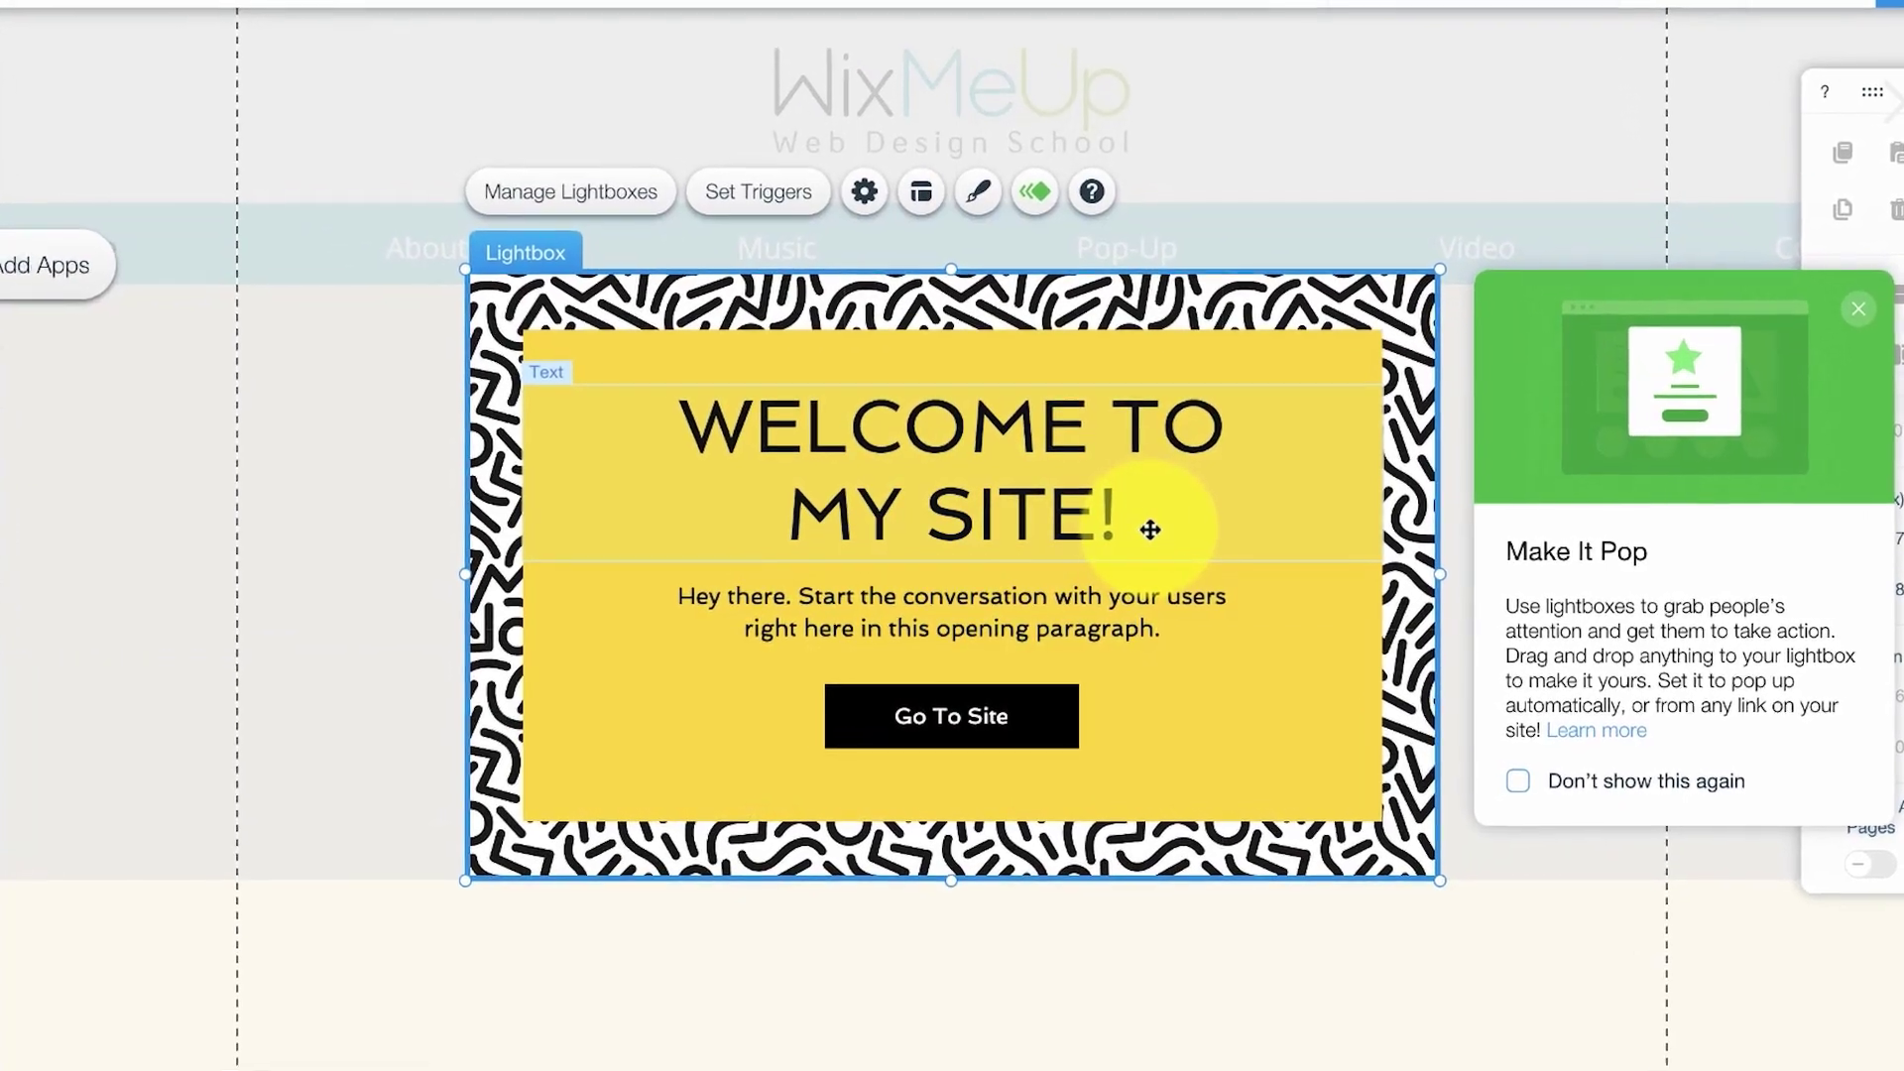
# Step: Rename the Welcome (Jazzy) lightbox as Pop-Up and close its settings
pyautogui.click(617, 194)
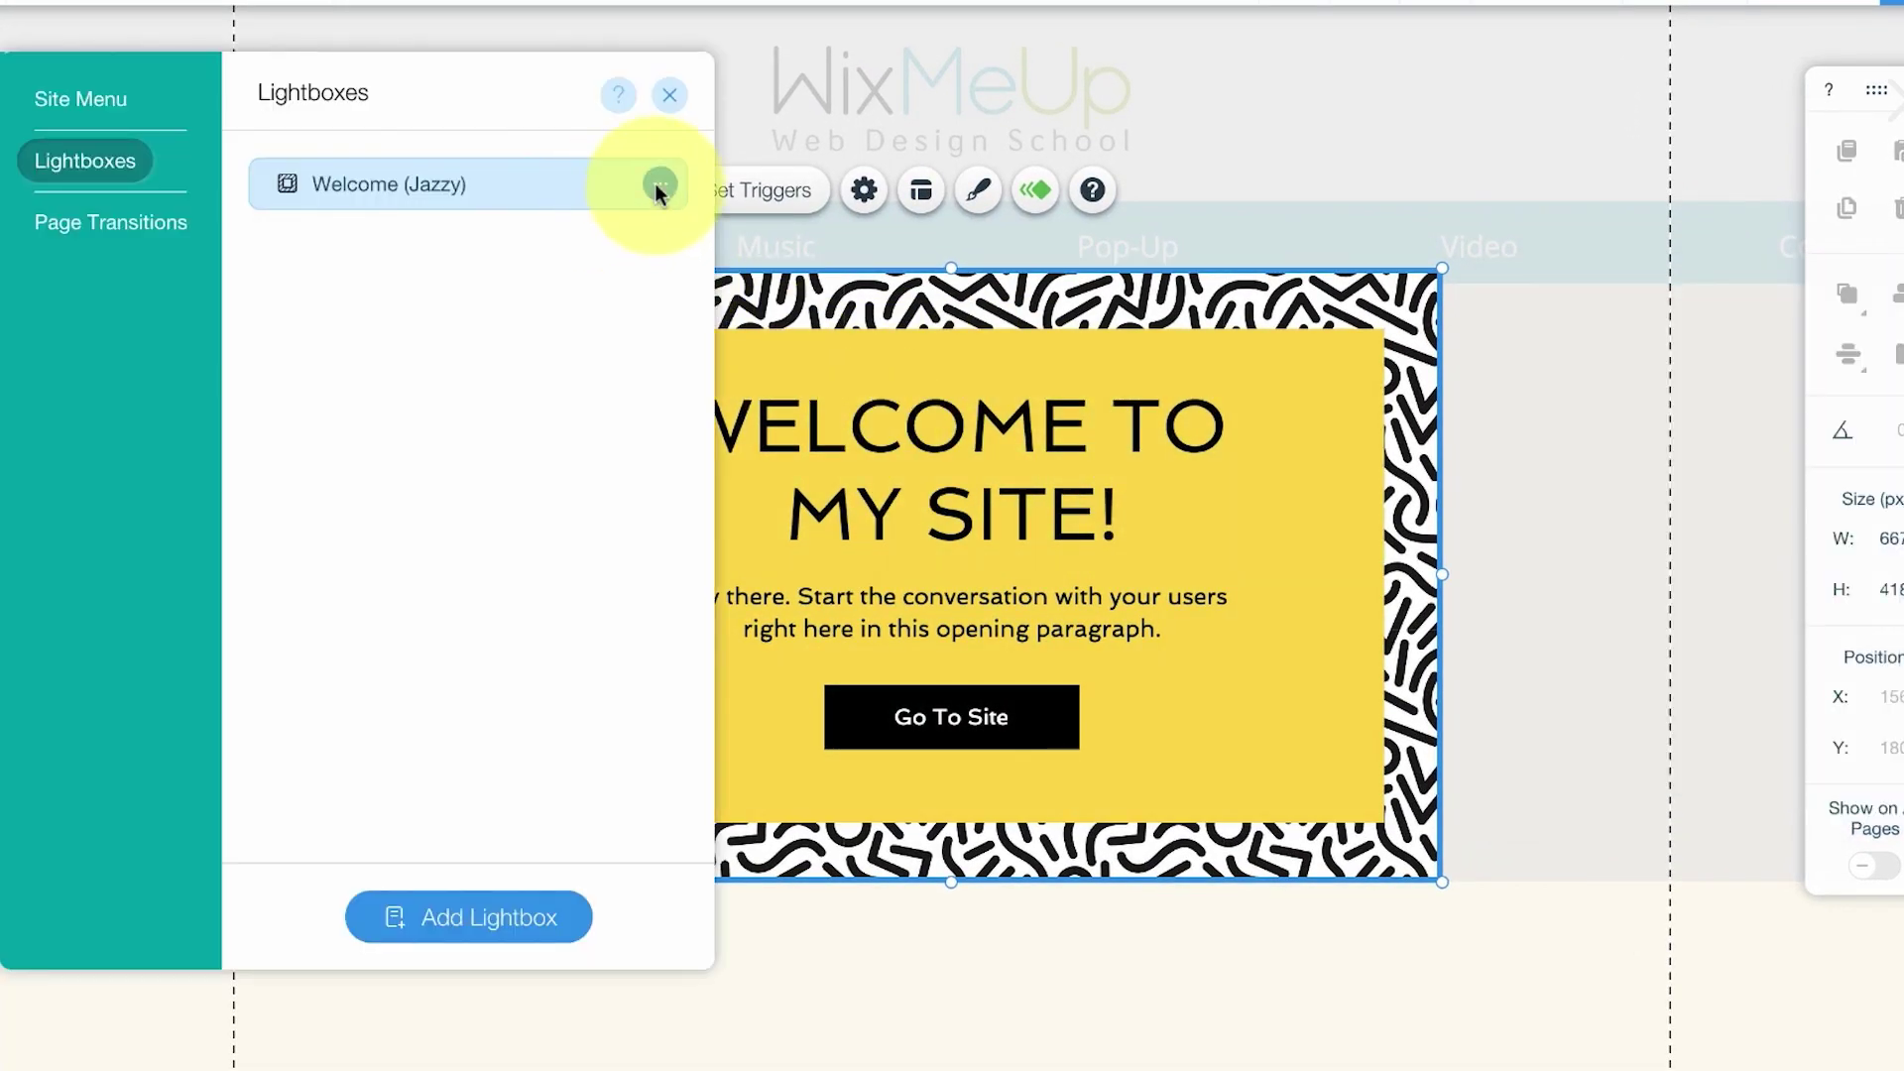
pyautogui.click(659, 185)
pyautogui.click(740, 188)
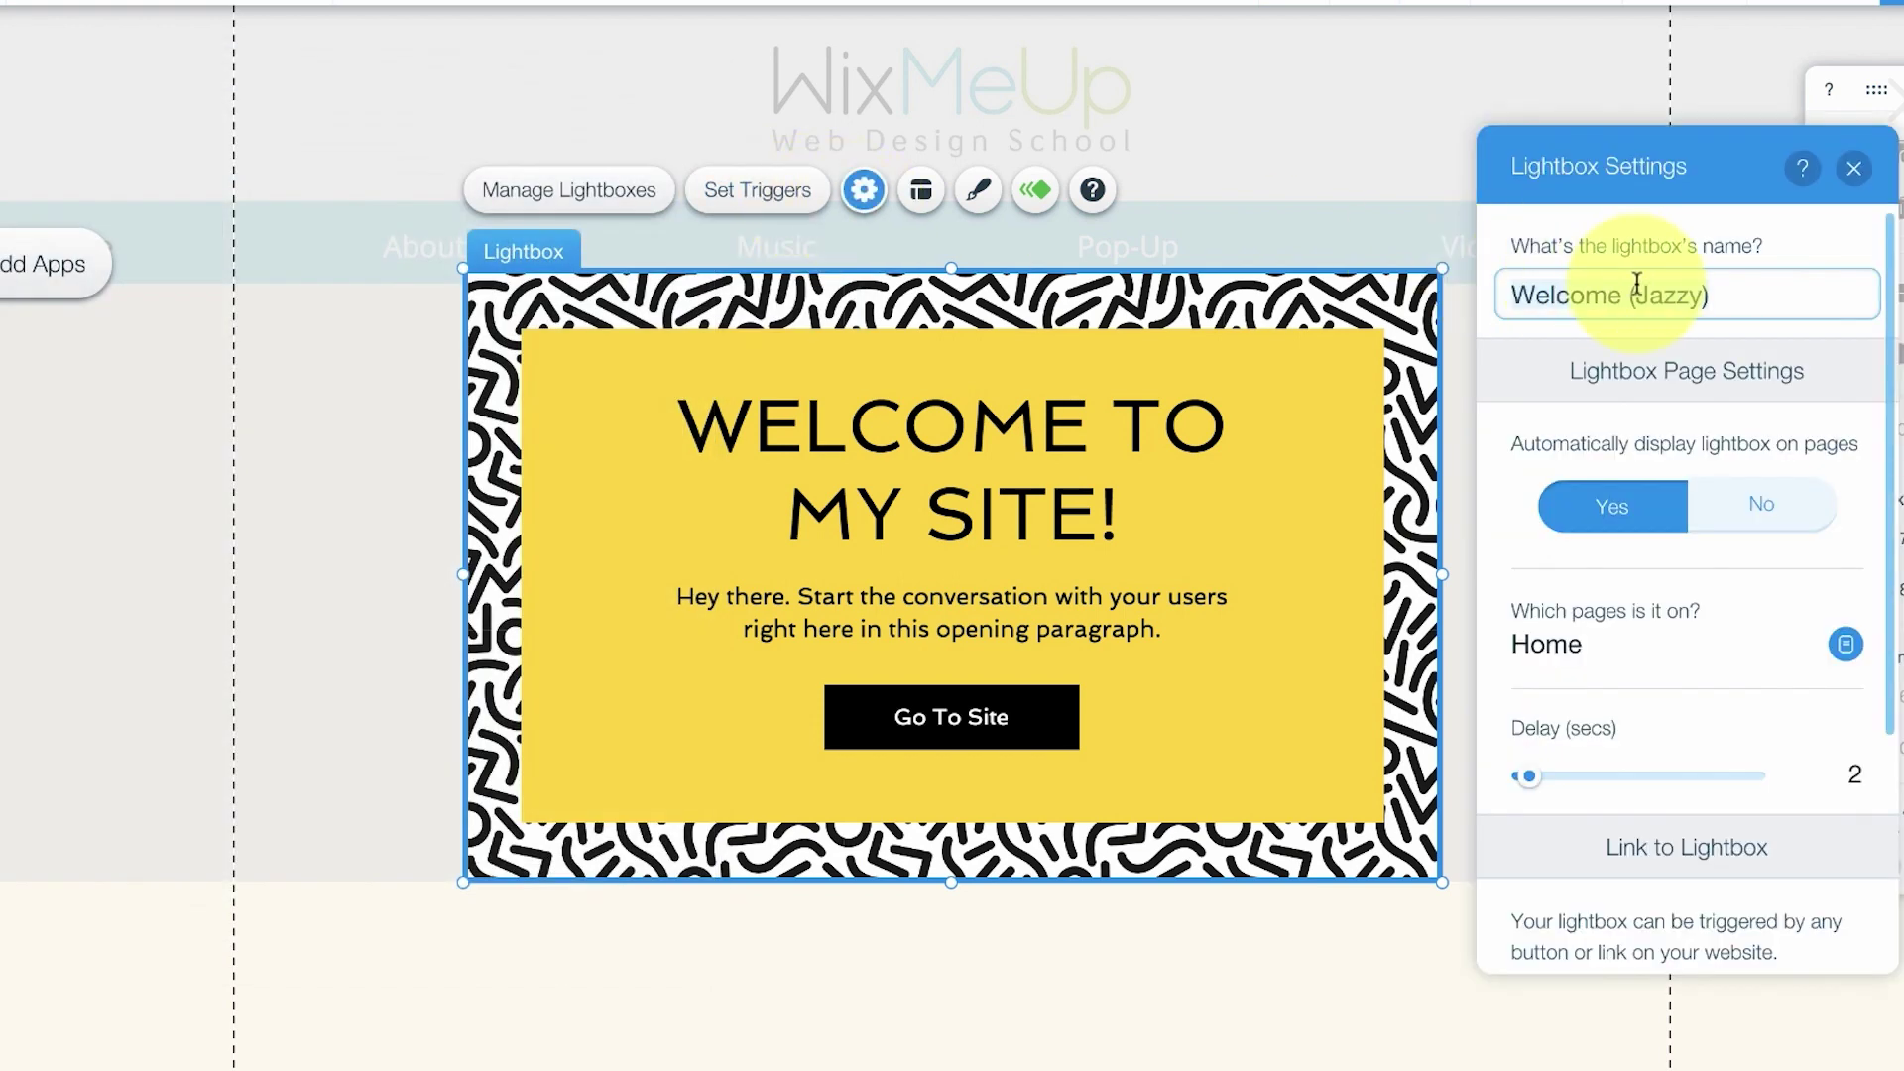
pyautogui.hotkey('ctrl', 'a')
pyautogui.press('BackSpace')
pyautogui.write('P')
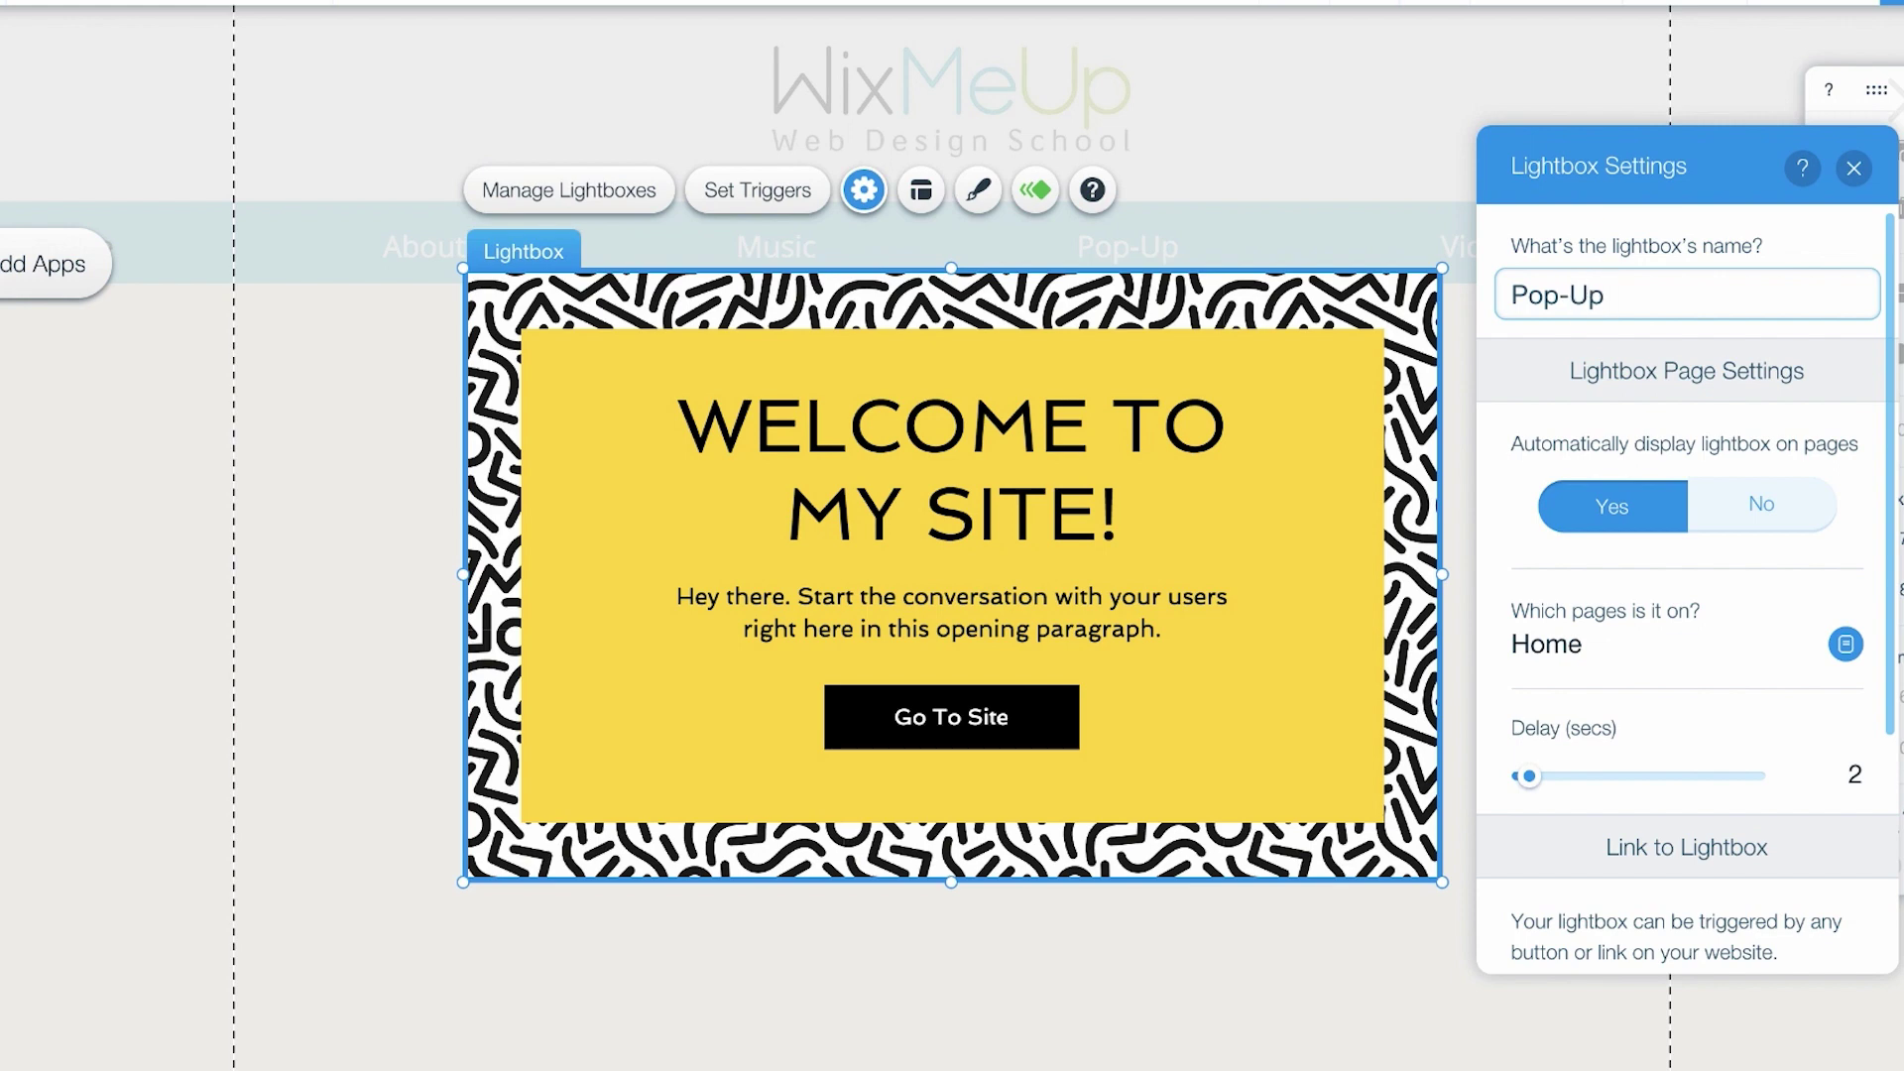
pyautogui.click(1852, 167)
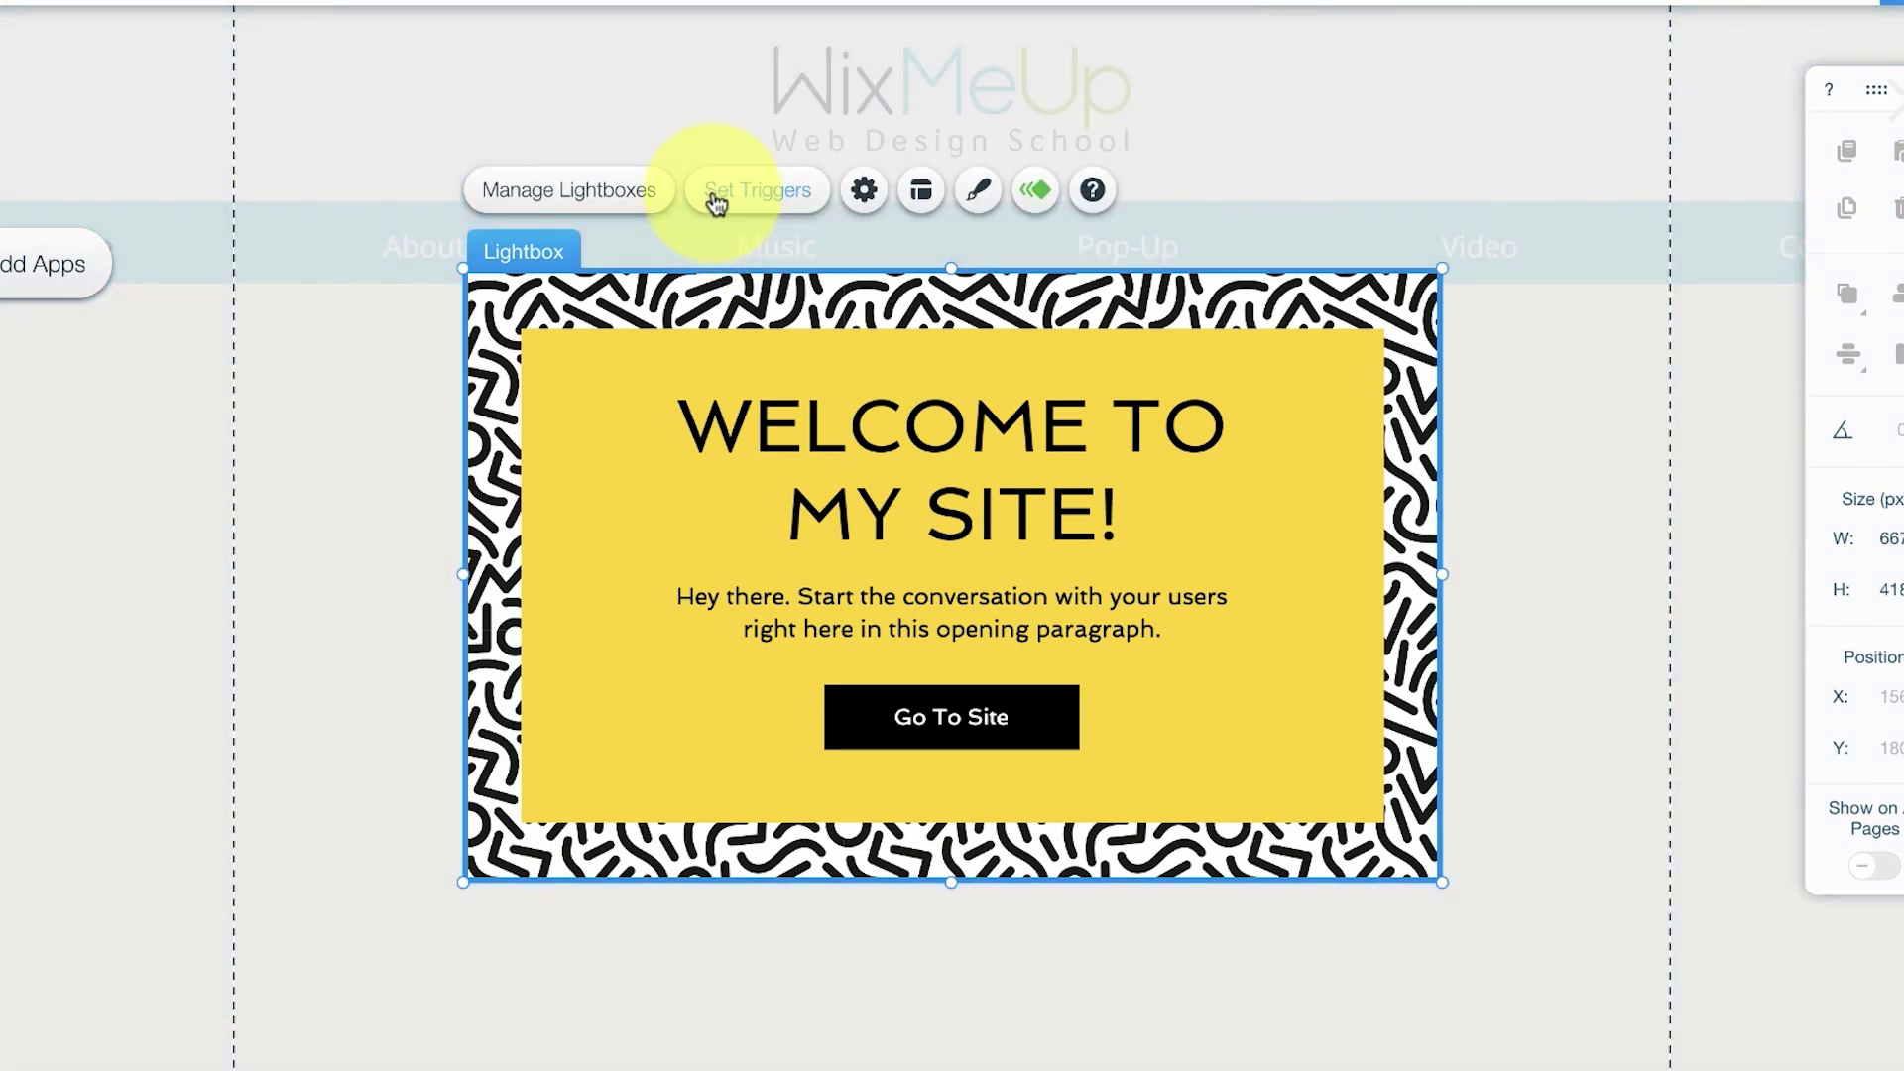
# Step: Review the page choices in the lightbox's trigger settings and turn off its automatic display on pages
pyautogui.click(714, 198)
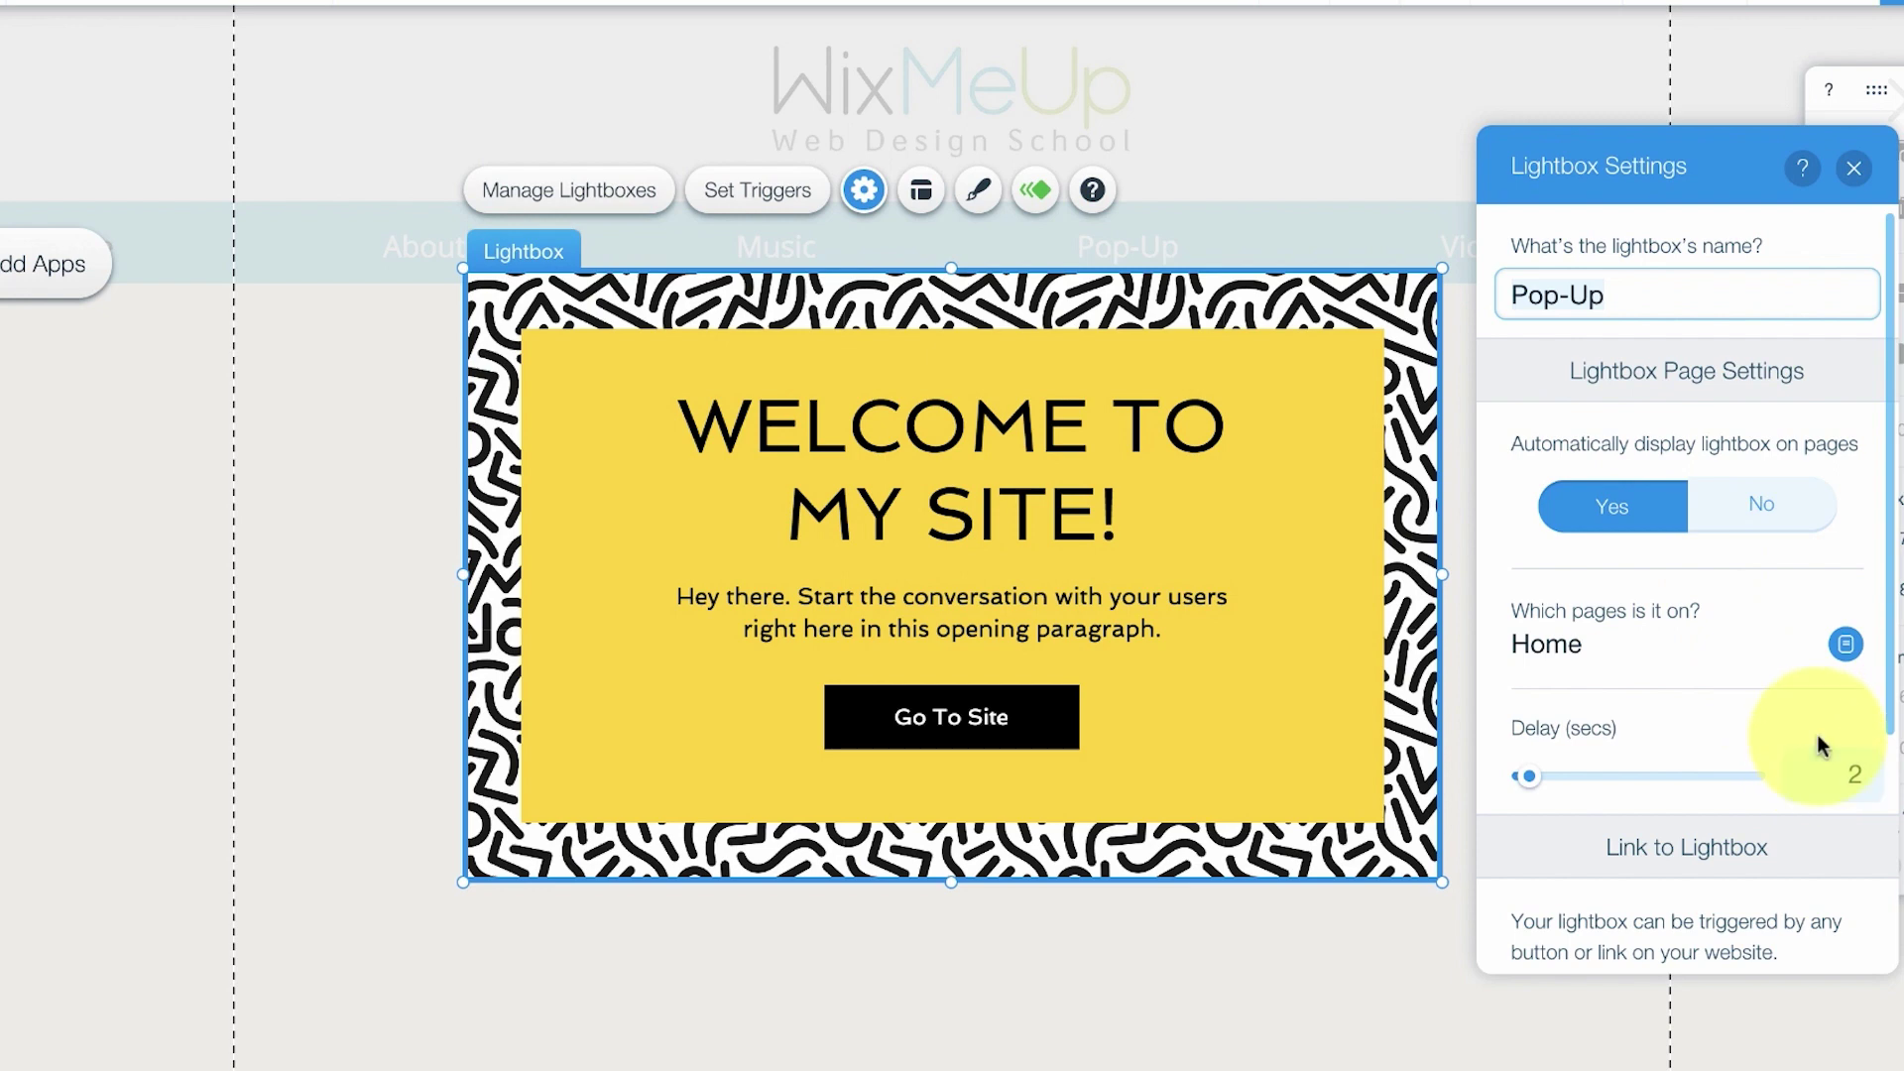
pyautogui.click(1847, 647)
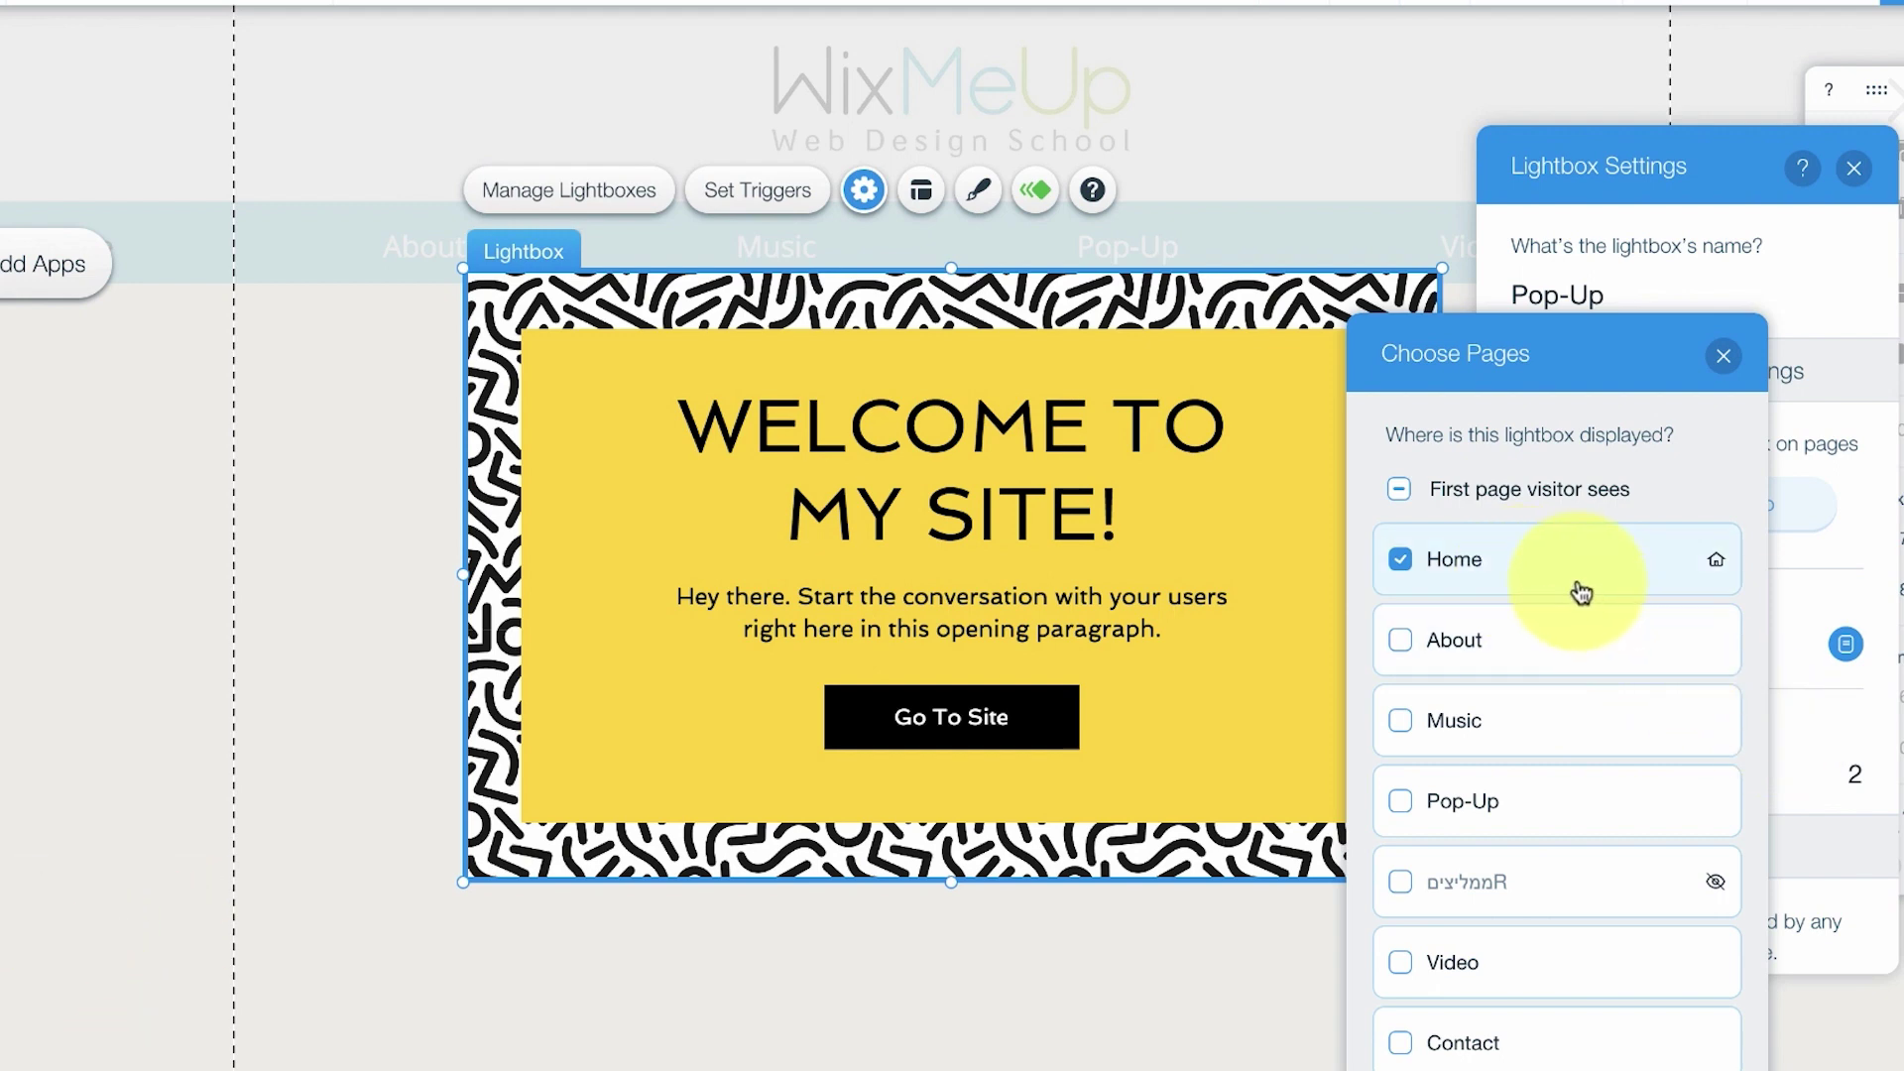
pyautogui.click(1417, 721)
pyautogui.click(1401, 639)
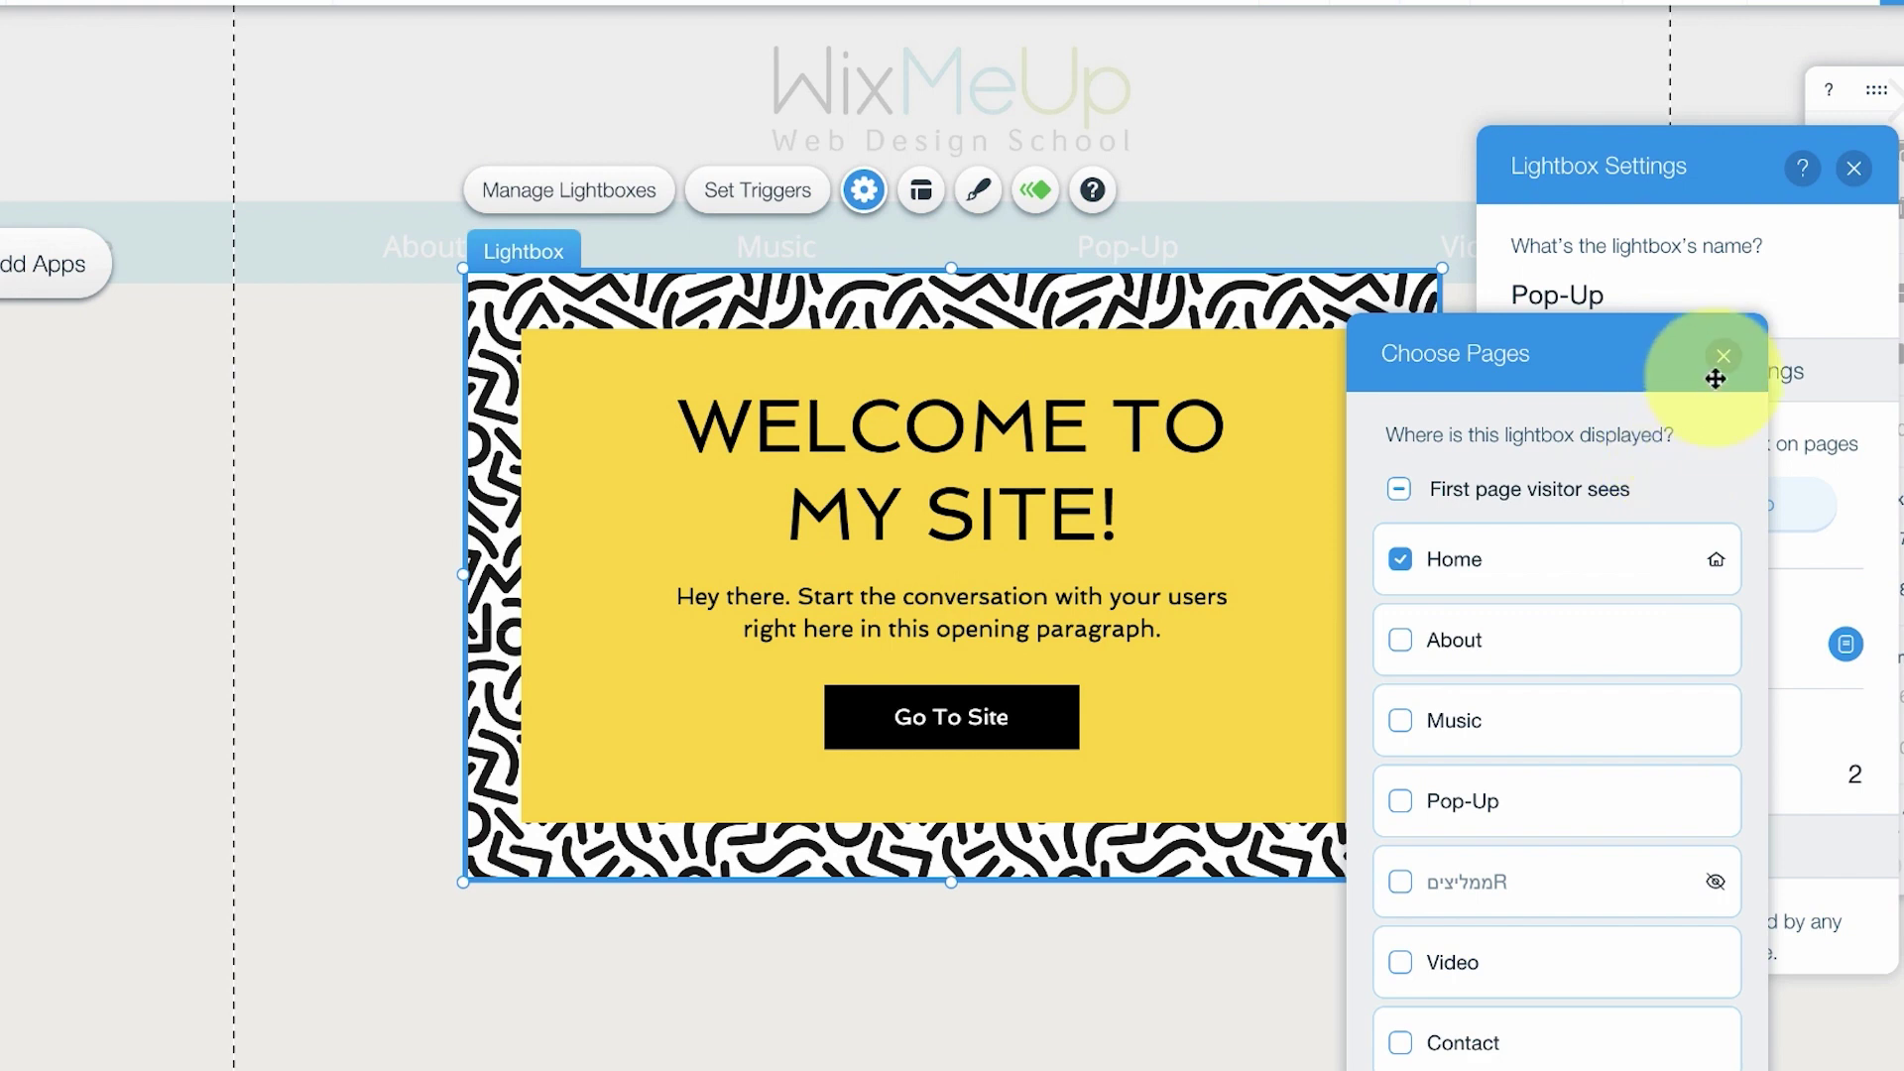
pyautogui.click(1723, 356)
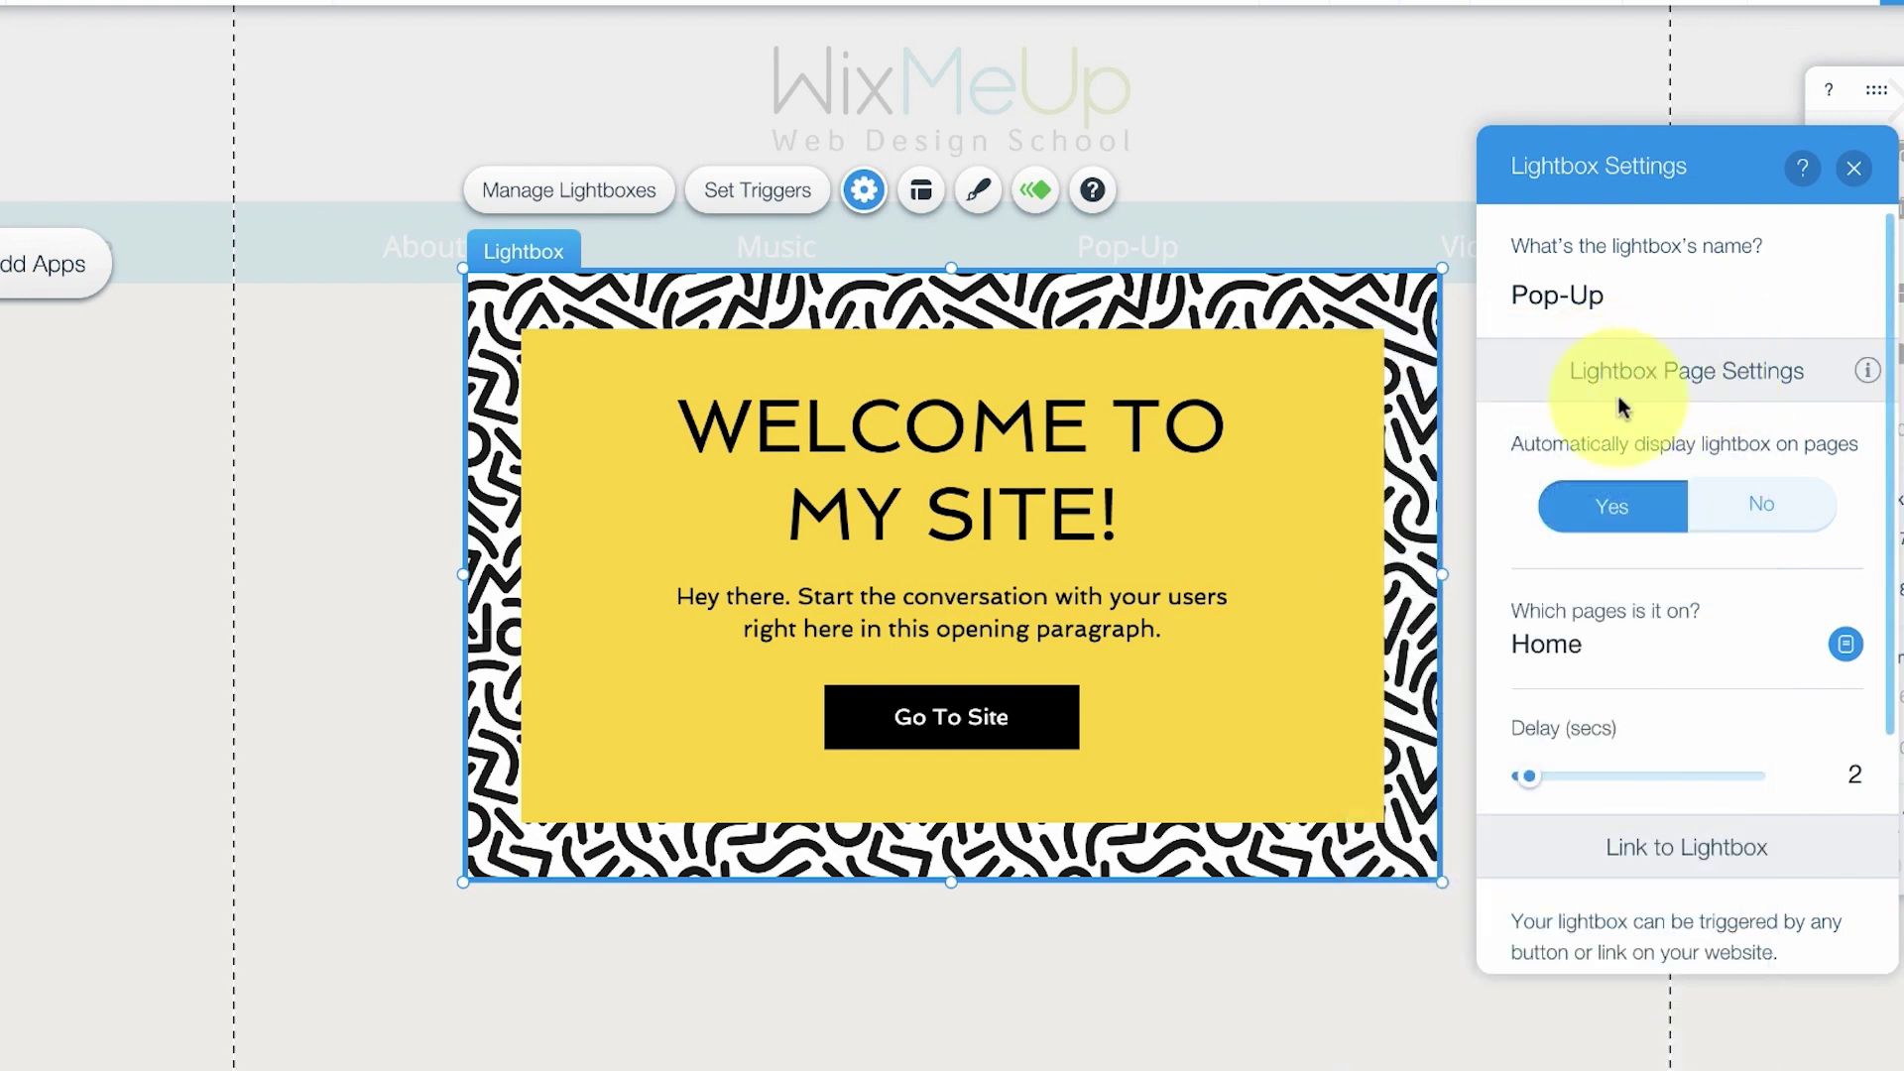
pyautogui.click(1775, 511)
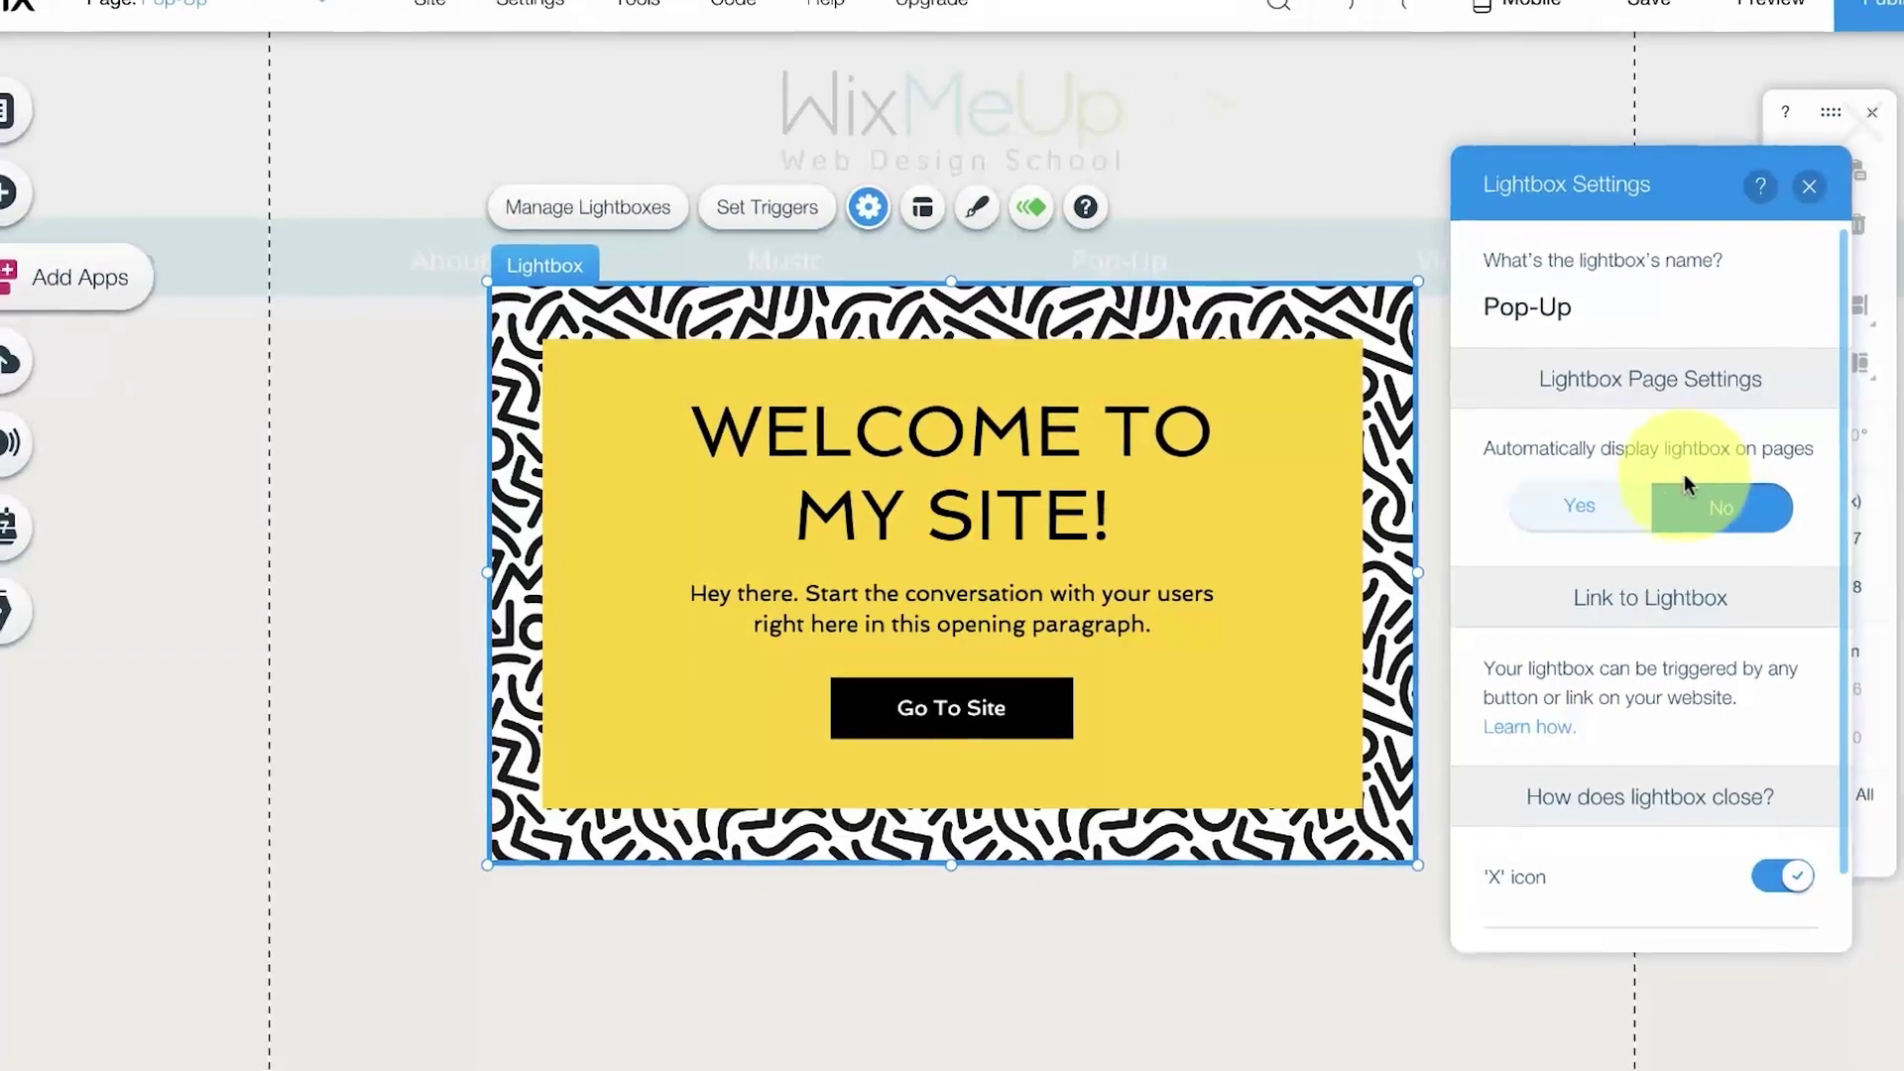
# Step: Clear the floating toolbar out of the way and examine the lightbox's 'X' icon and 'Close' button options
pyautogui.scroll(-2, 1576, 605)
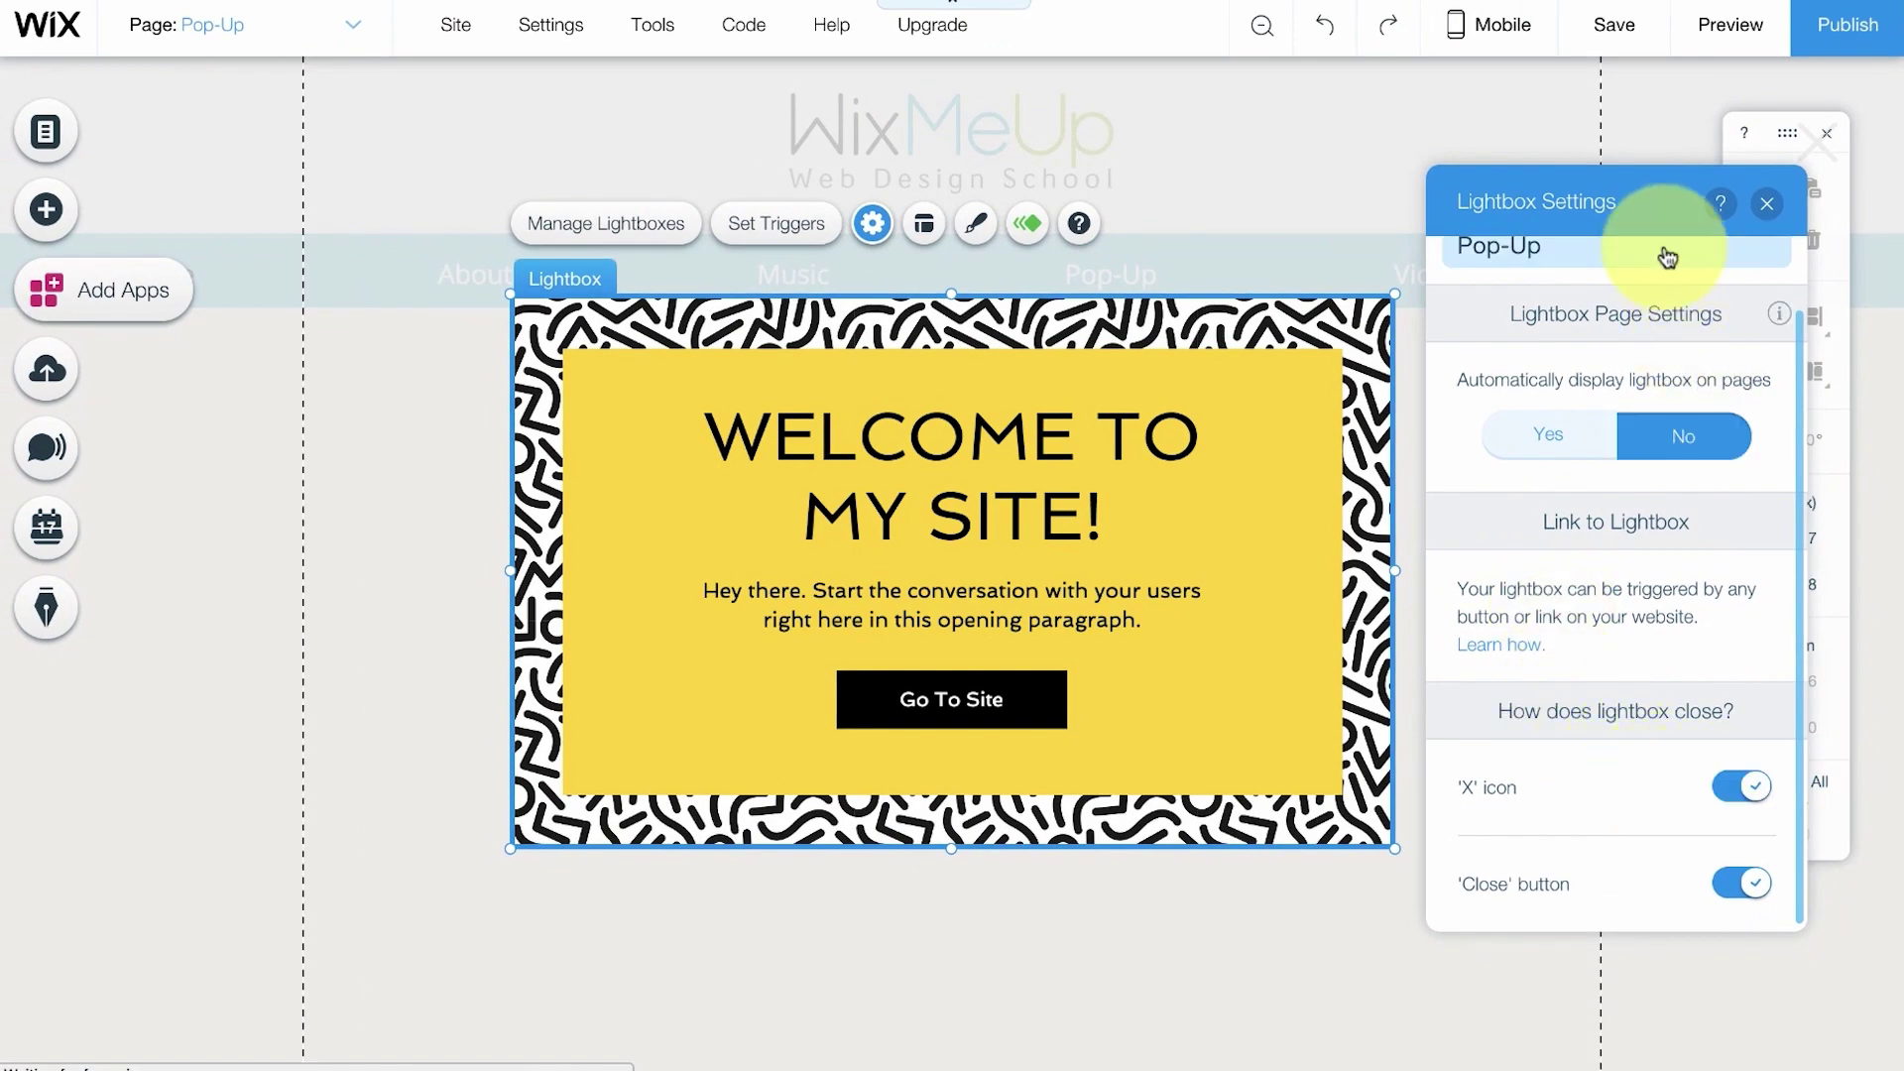
pyautogui.moveTo(1788, 133); pyautogui.dragTo(1796, 263)
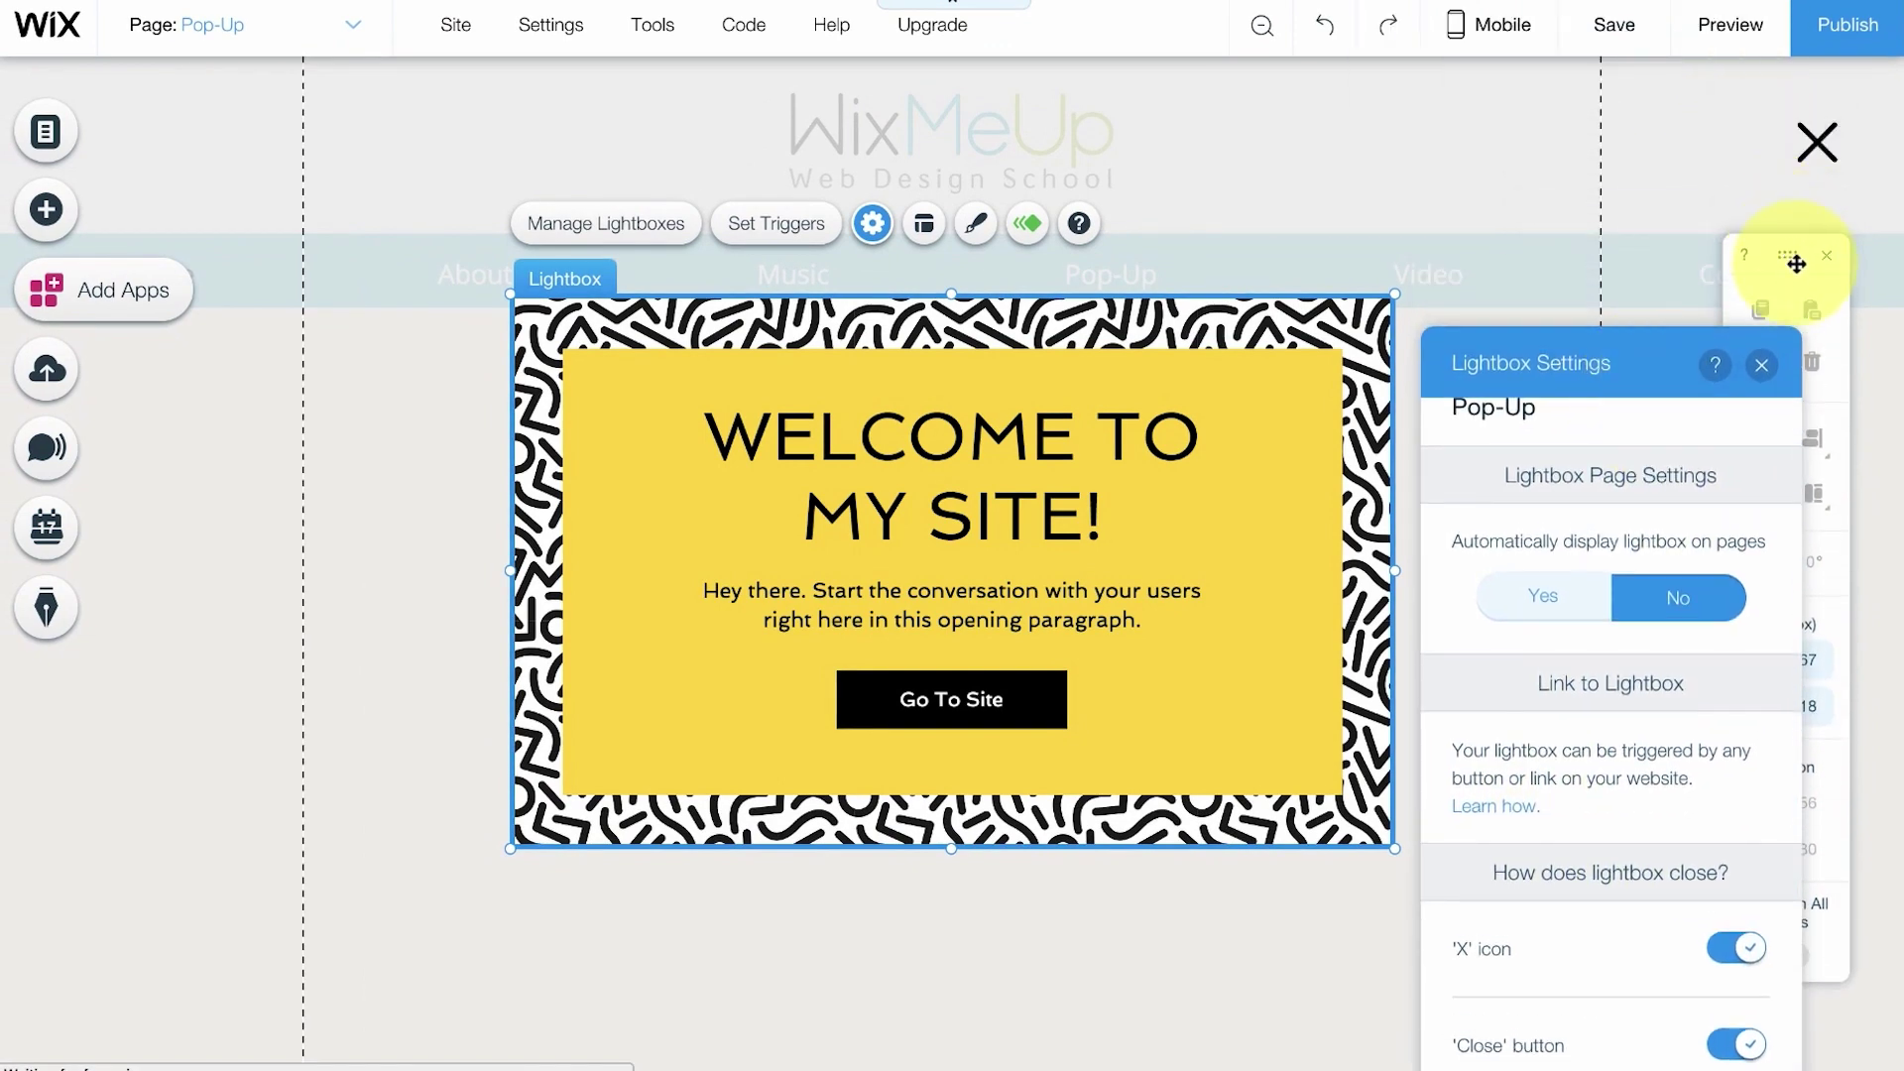
pyautogui.click(1826, 260)
pyautogui.moveTo(1607, 374); pyautogui.dragTo(1610, 329)
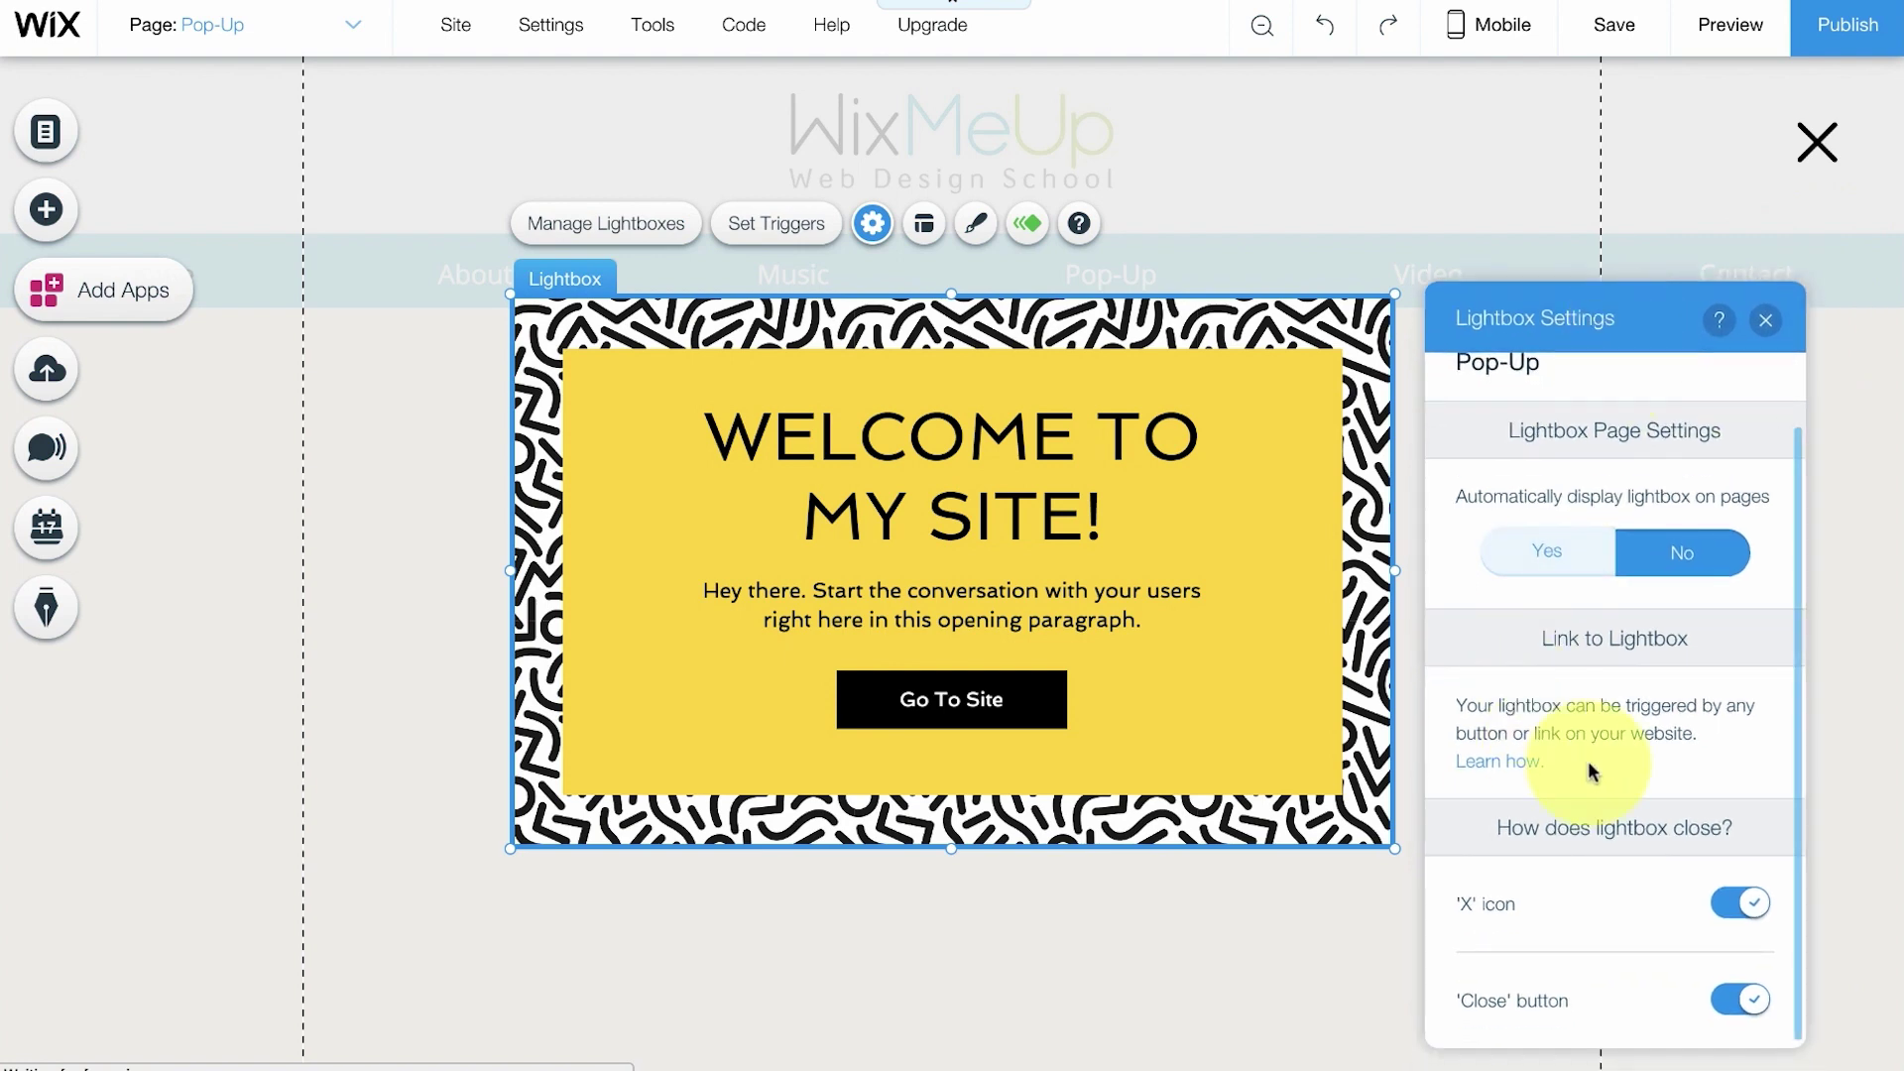
pyautogui.click(1818, 142)
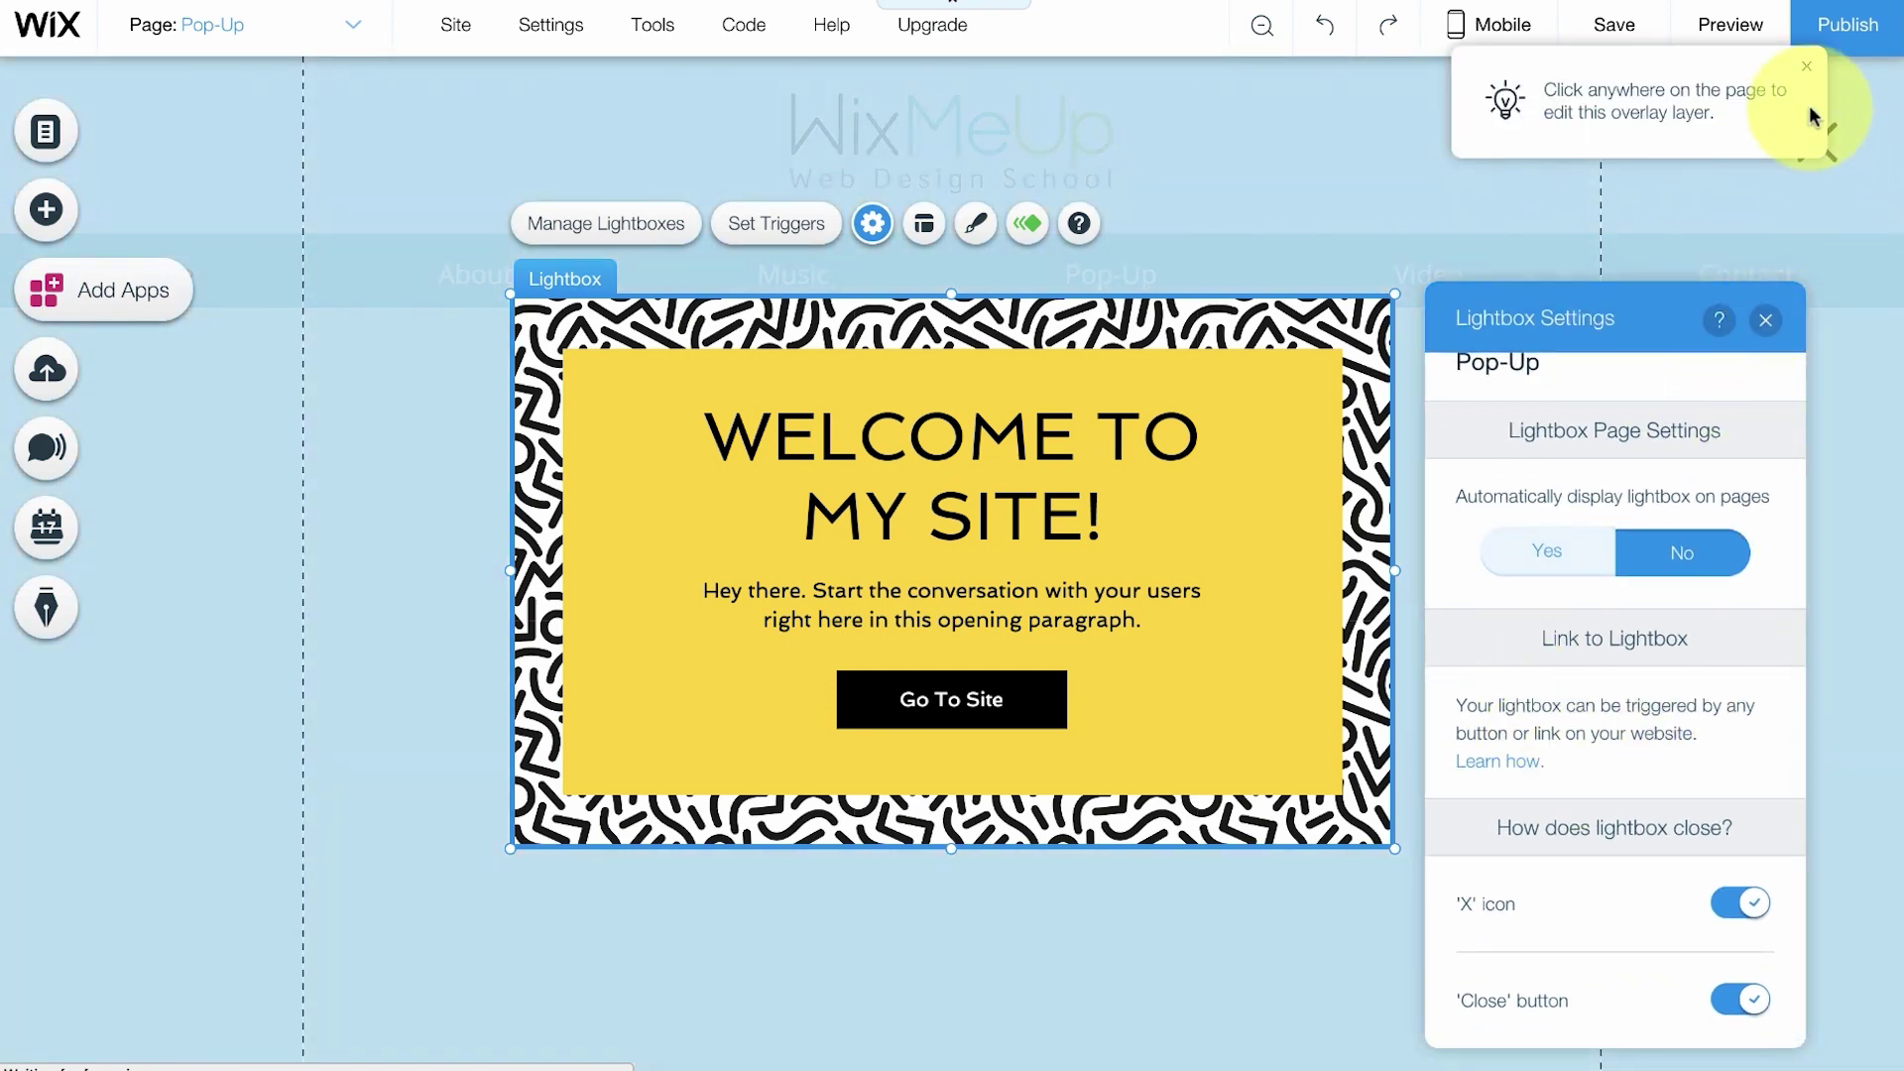
pyautogui.click(1805, 74)
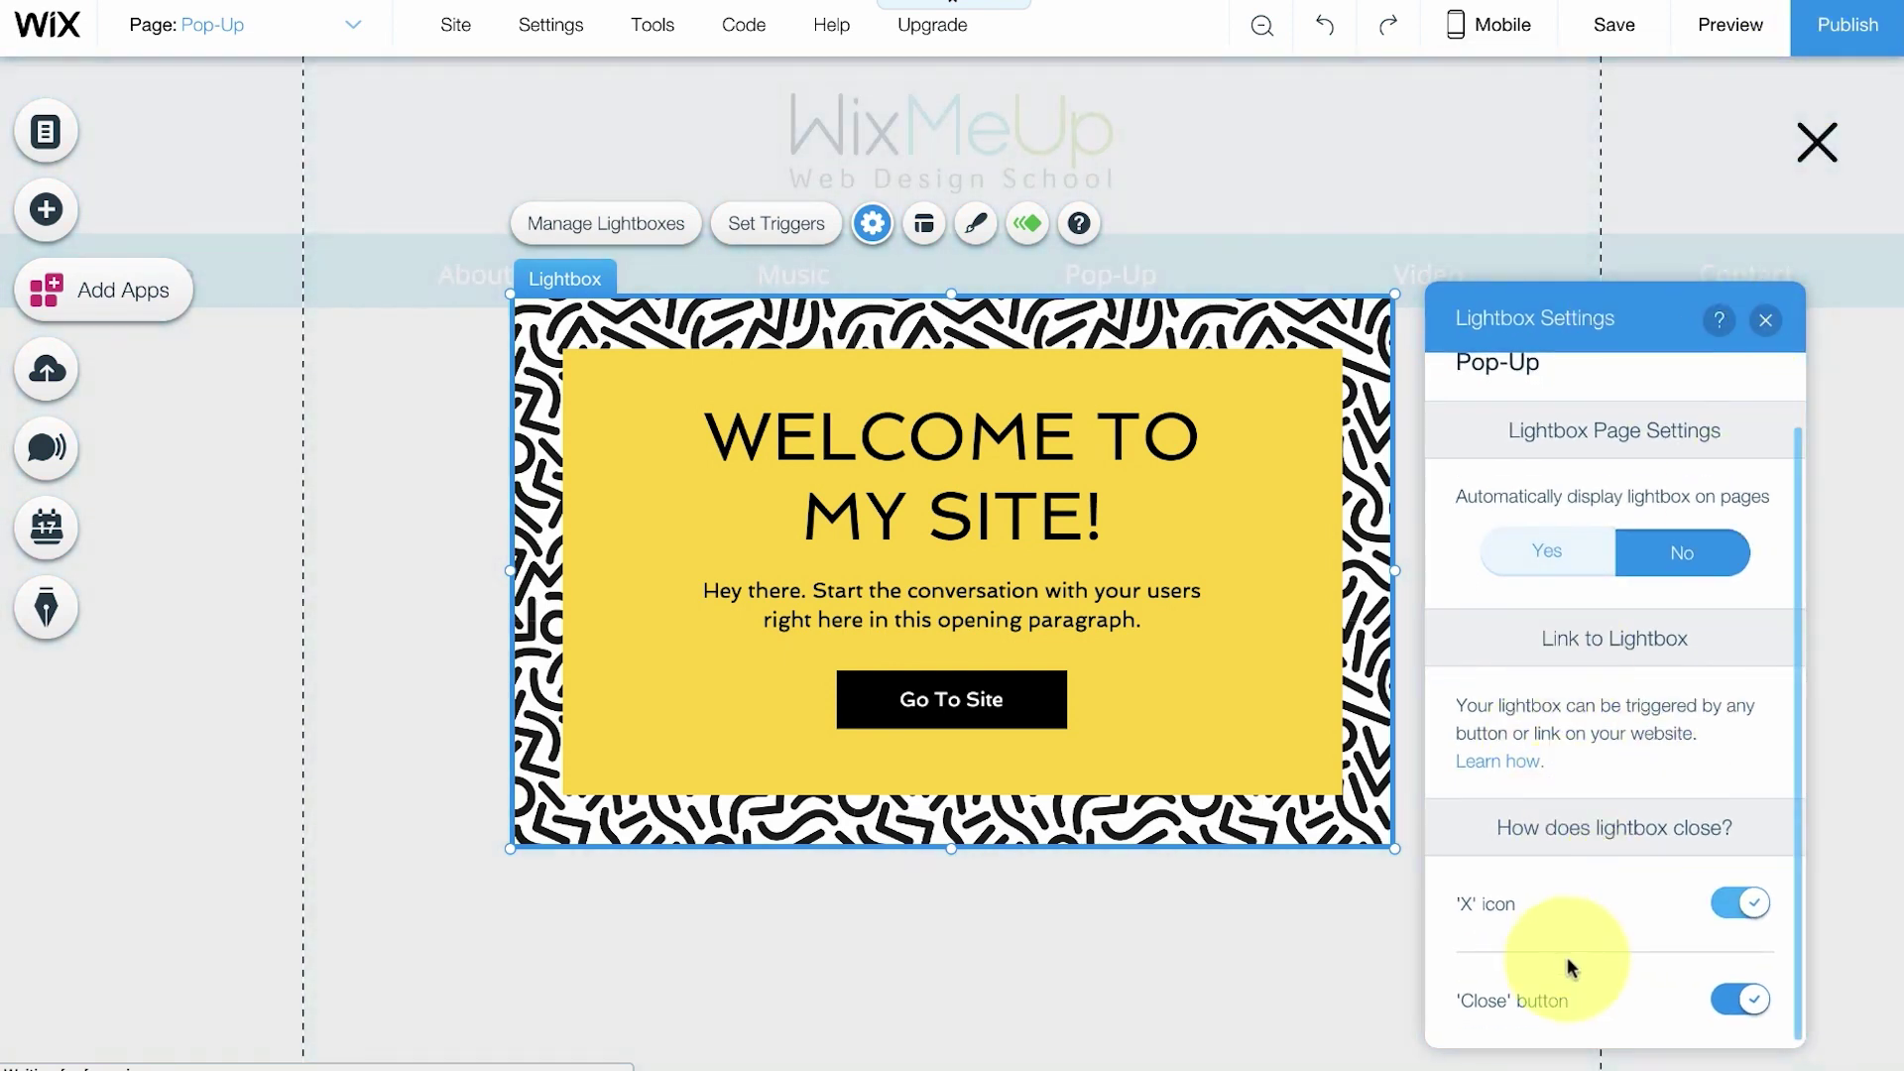
pyautogui.click(1727, 1008)
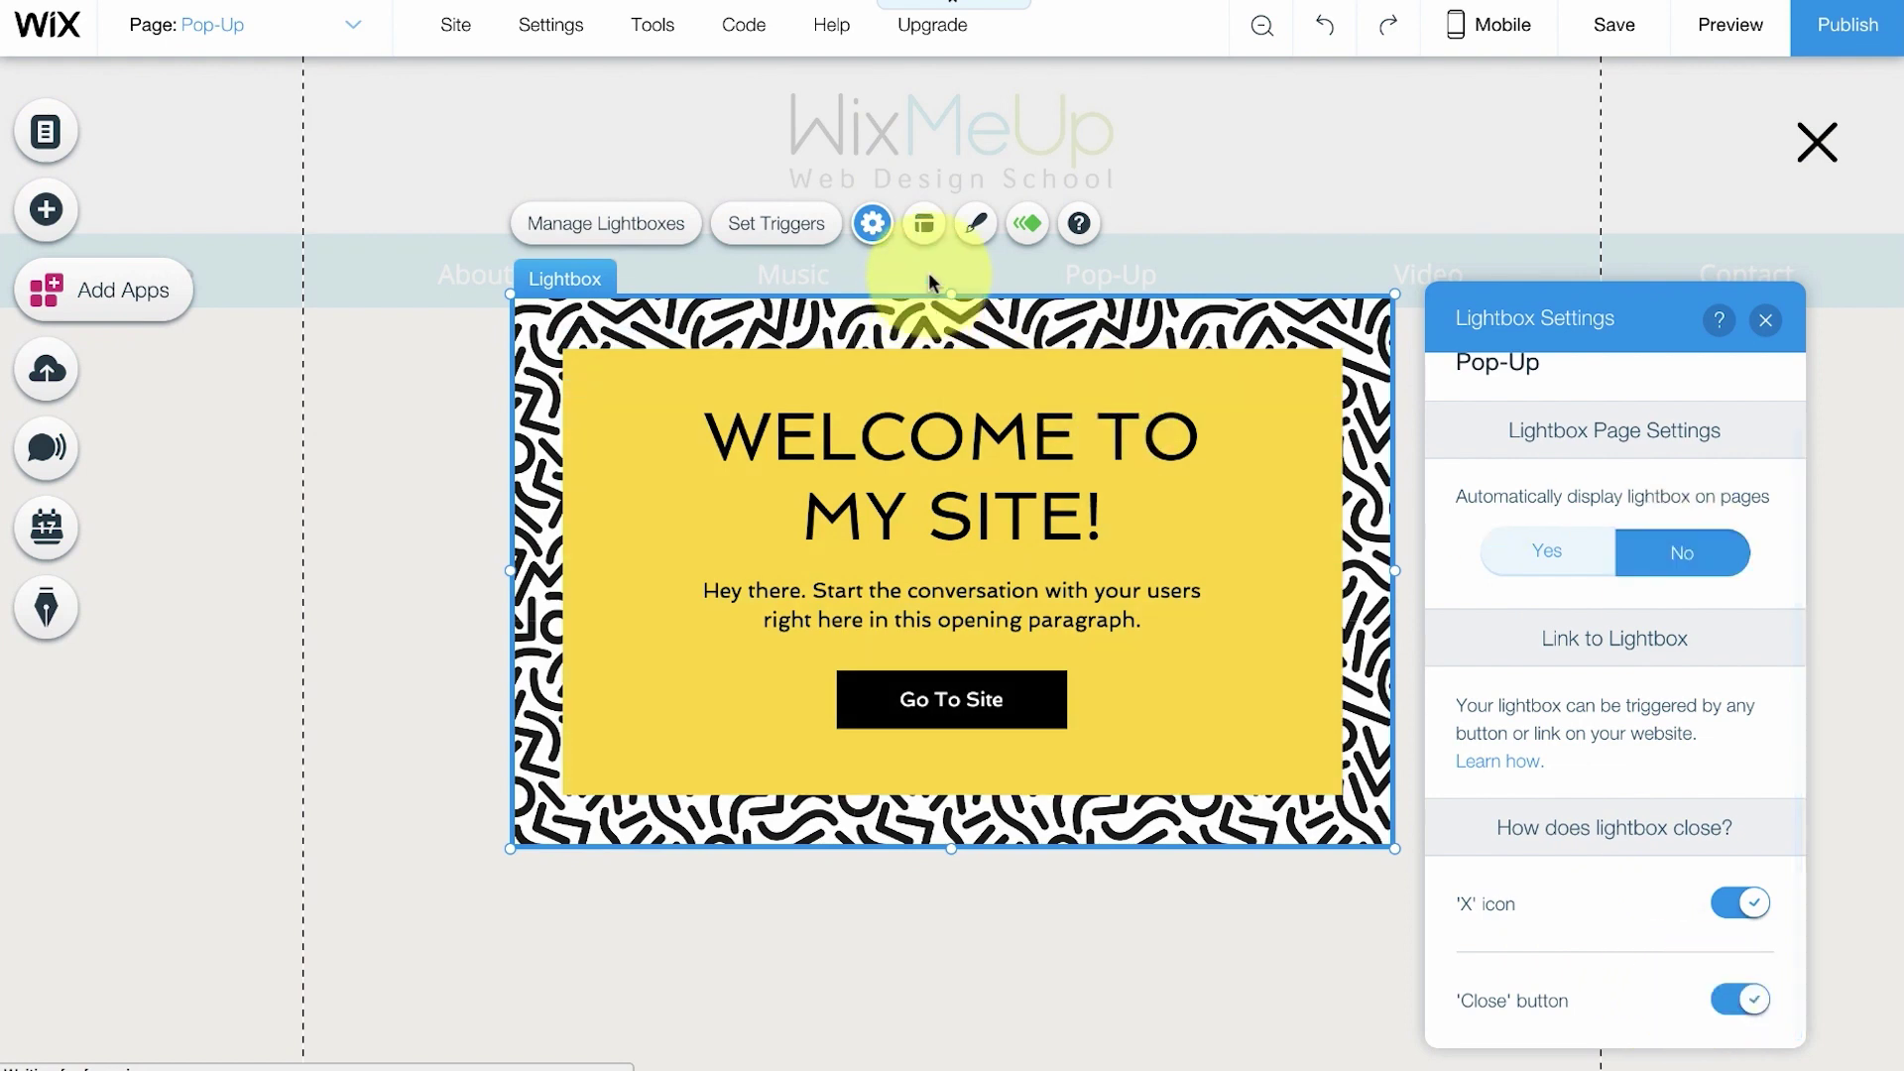
# Step: Set the lightbox layout's horizontal offset to 35 px and its vertical offset to -8 px
pyautogui.click(926, 230)
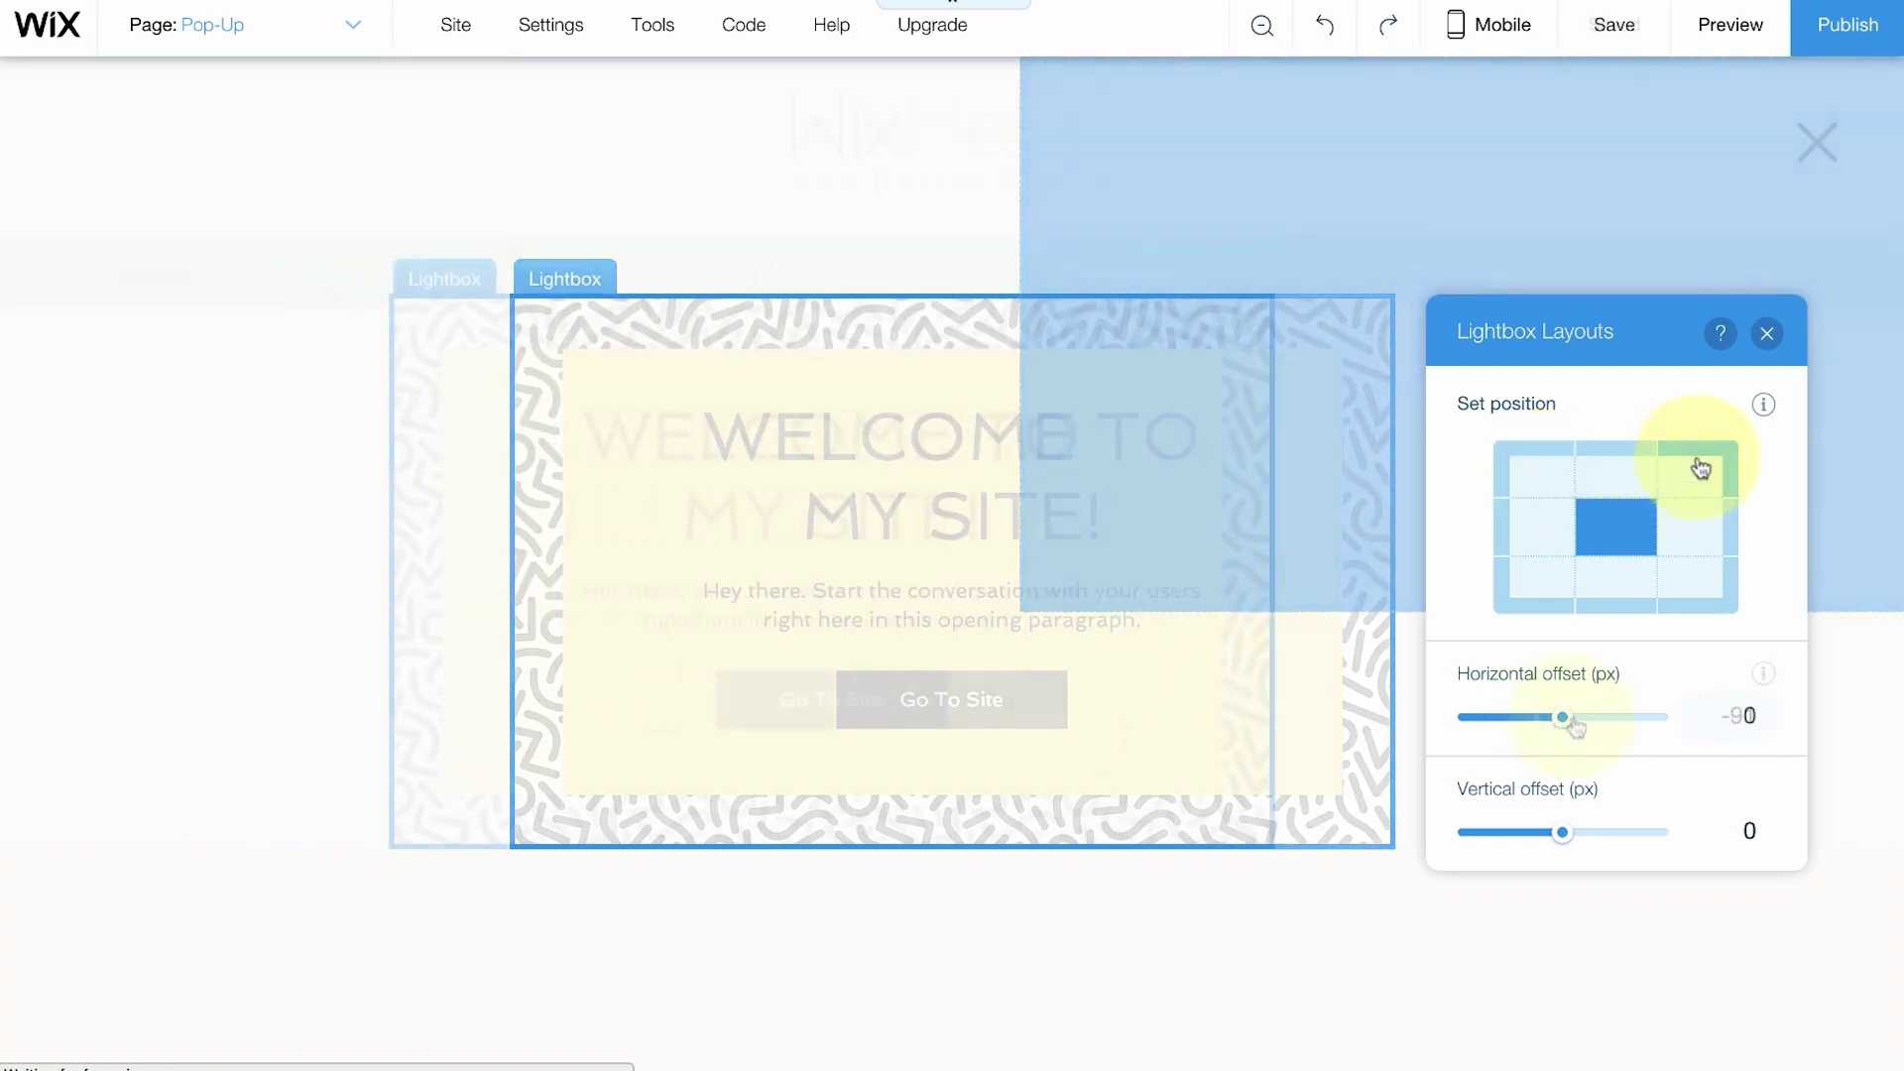
pyautogui.moveTo(1562, 717)
pyautogui.mouseDown()
pyautogui.moveTo(1607, 723)
pyautogui.moveTo(1573, 723)
pyautogui.mouseUp()
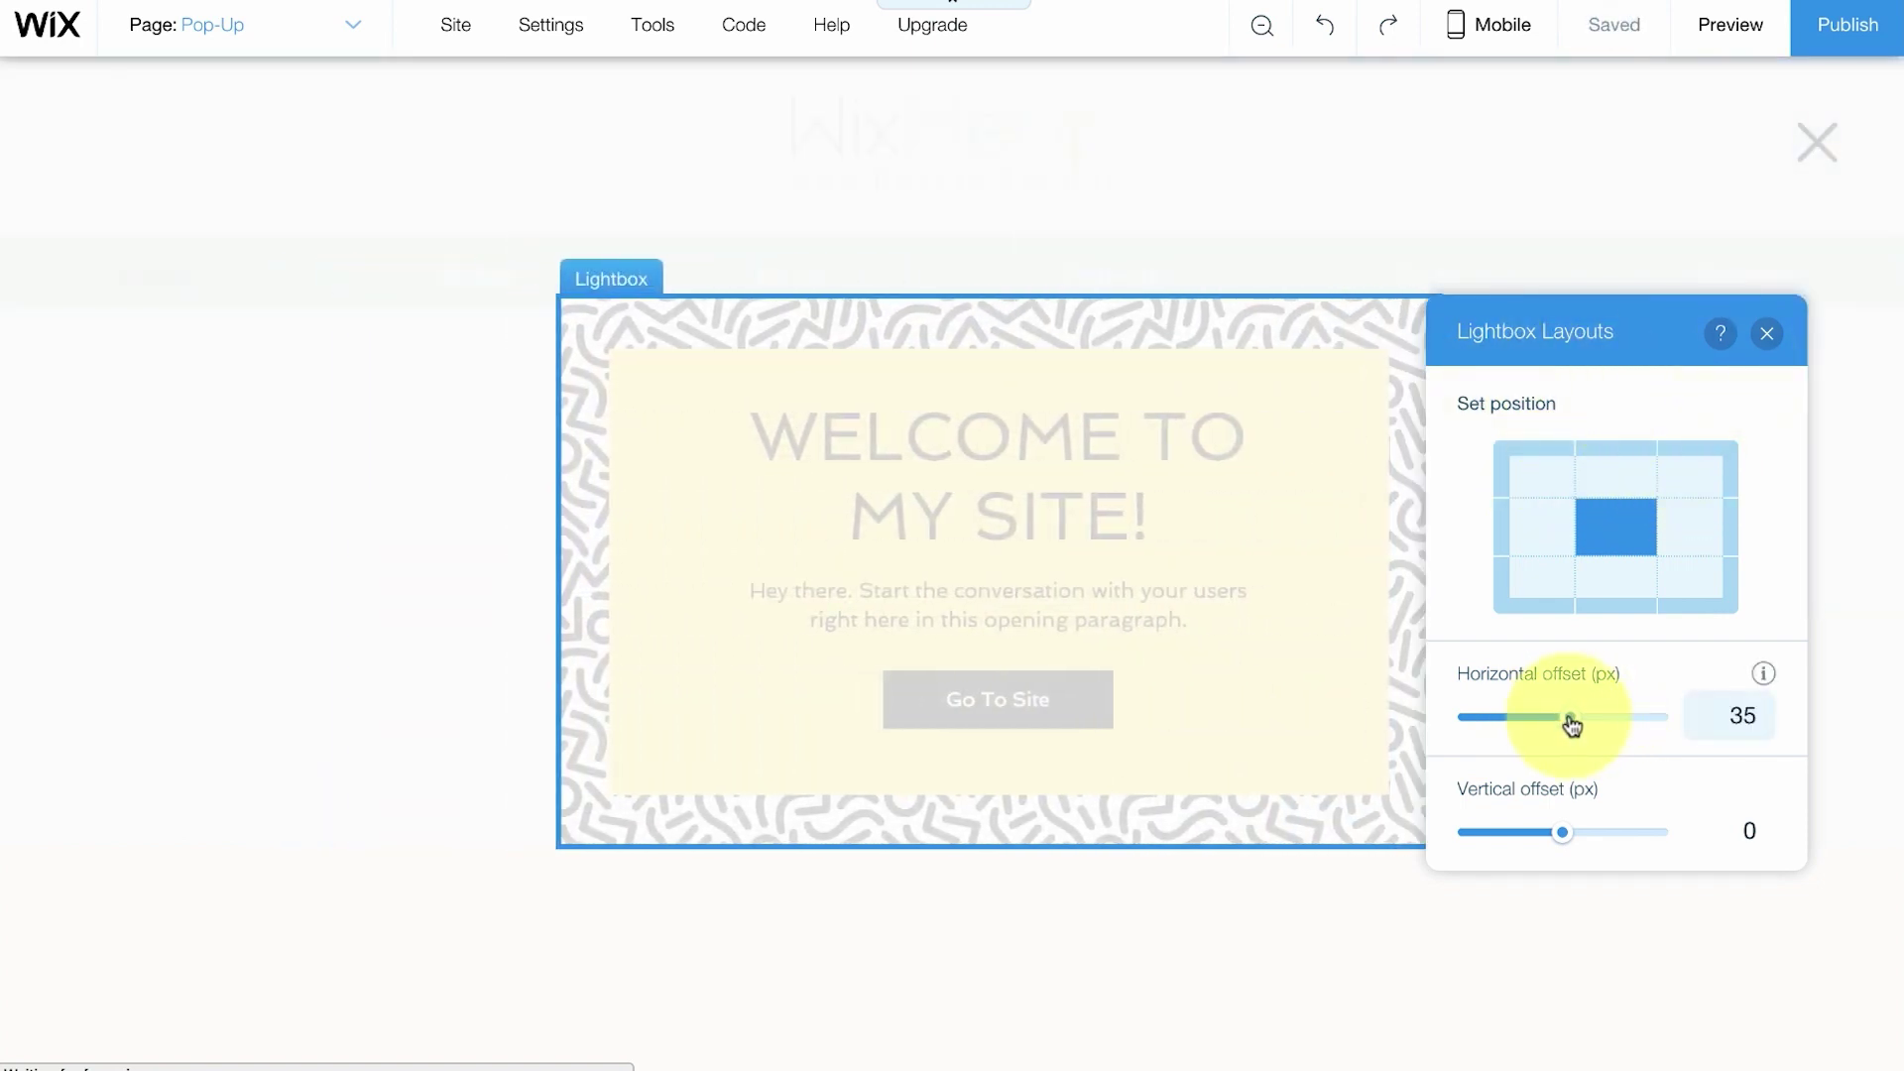
pyautogui.moveTo(1563, 832)
pyautogui.mouseDown()
pyautogui.moveTo(1547, 833)
pyautogui.moveTo(1564, 833)
pyautogui.mouseUp()
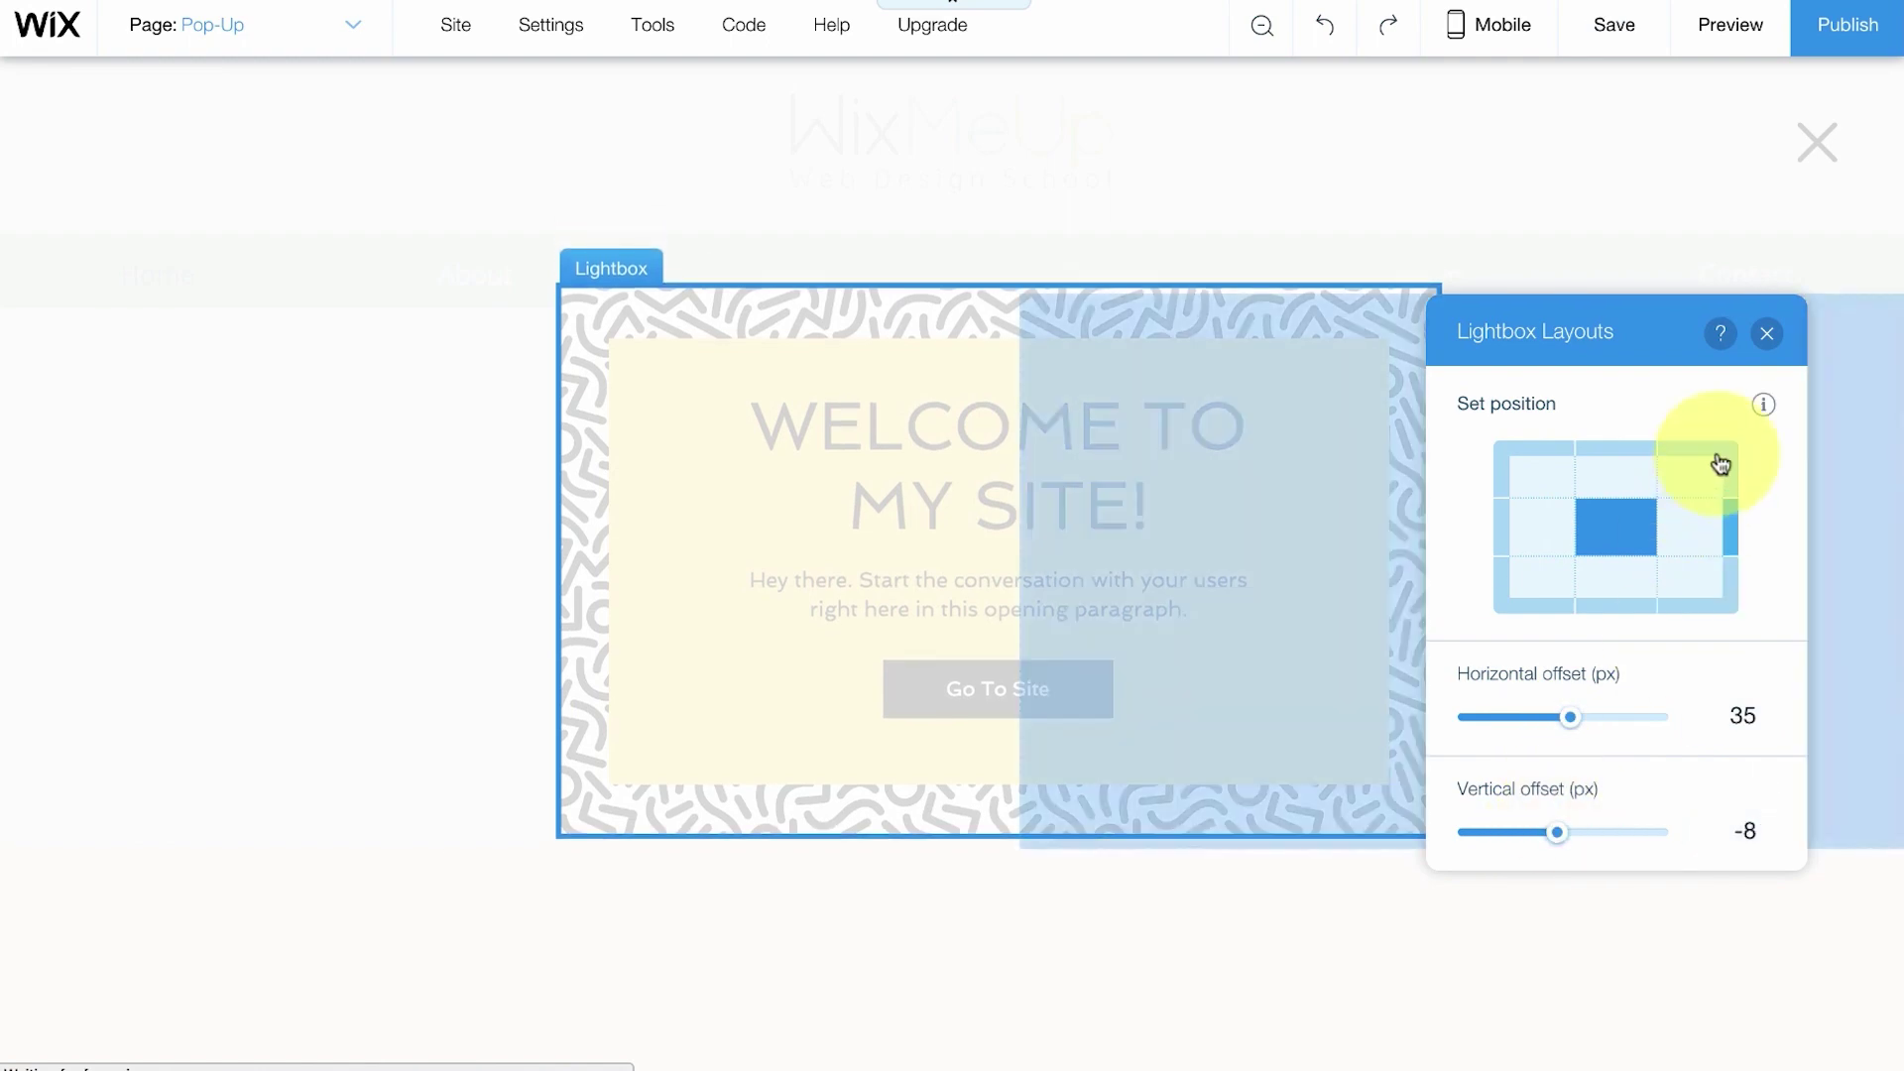
pyautogui.click(1765, 334)
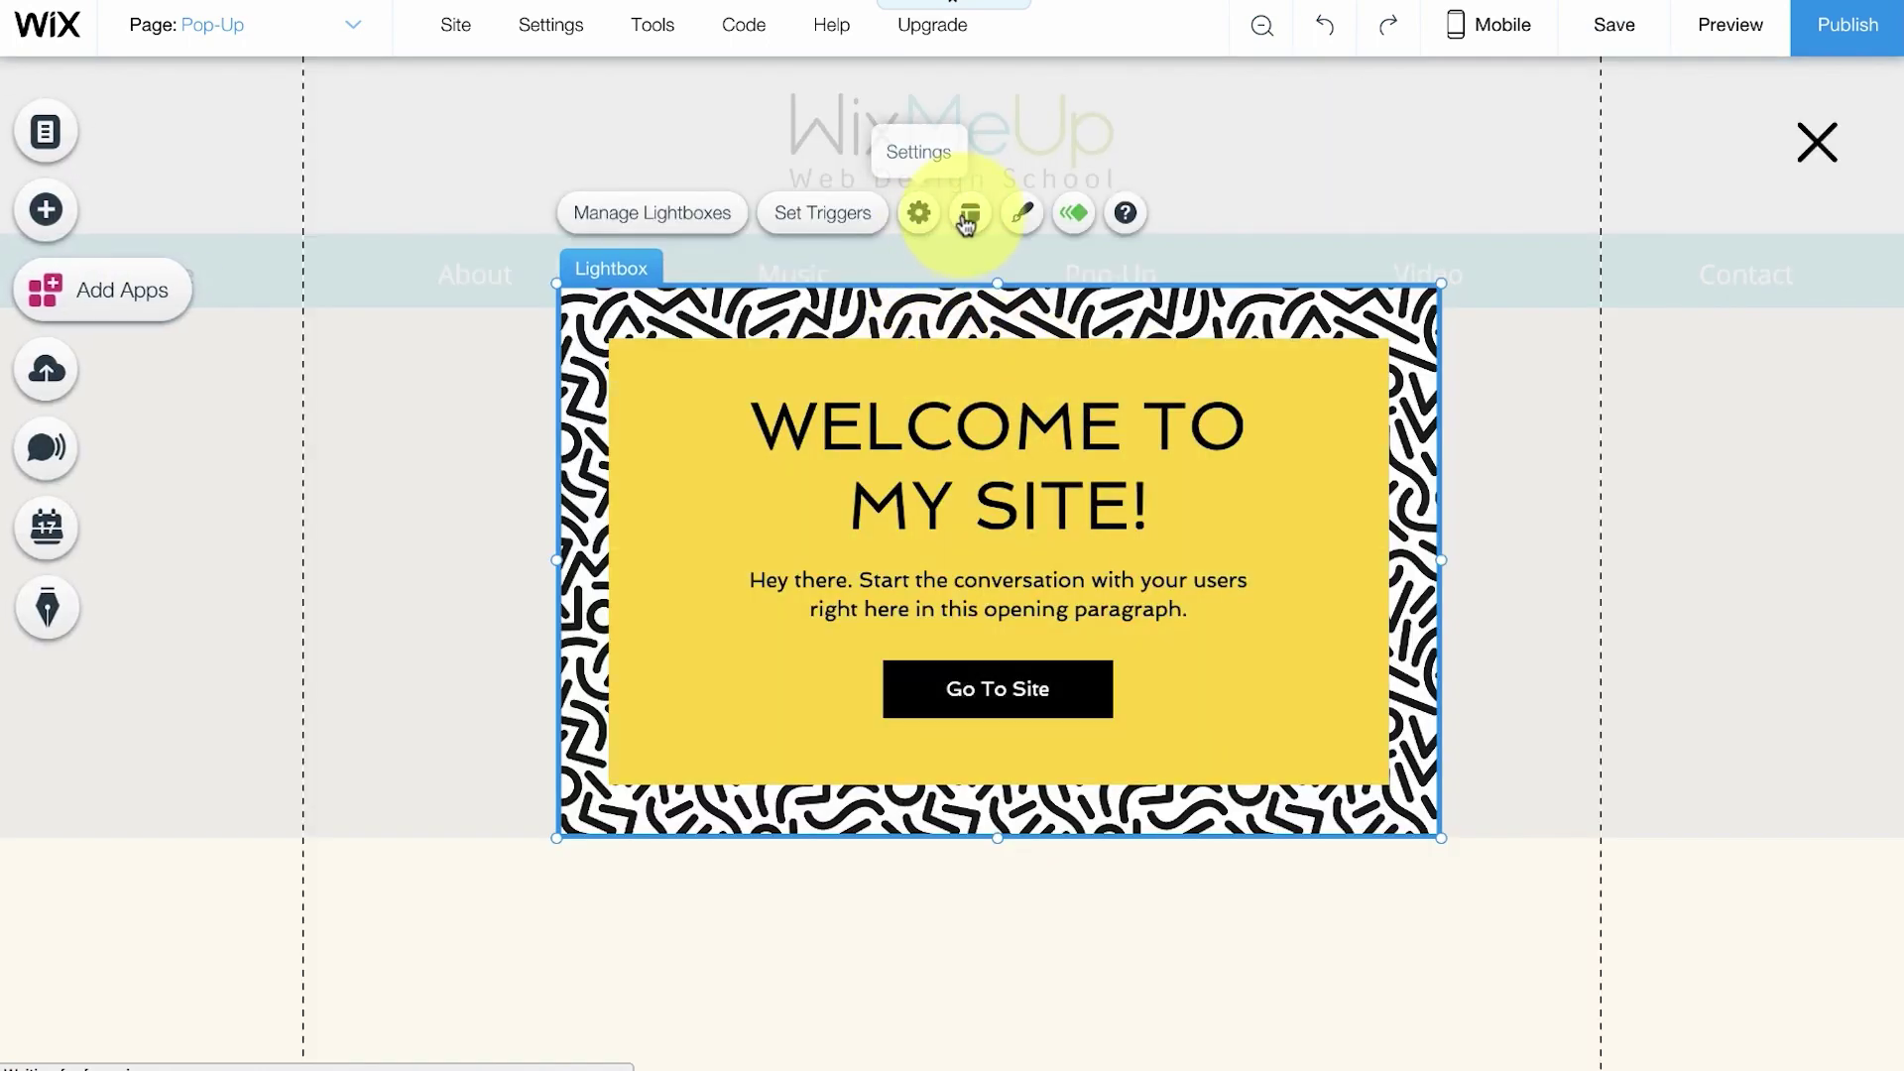
# Step: Try the Wheat Field image as the lightbox background and replace it with the cream patterned image
pyautogui.click(1013, 210)
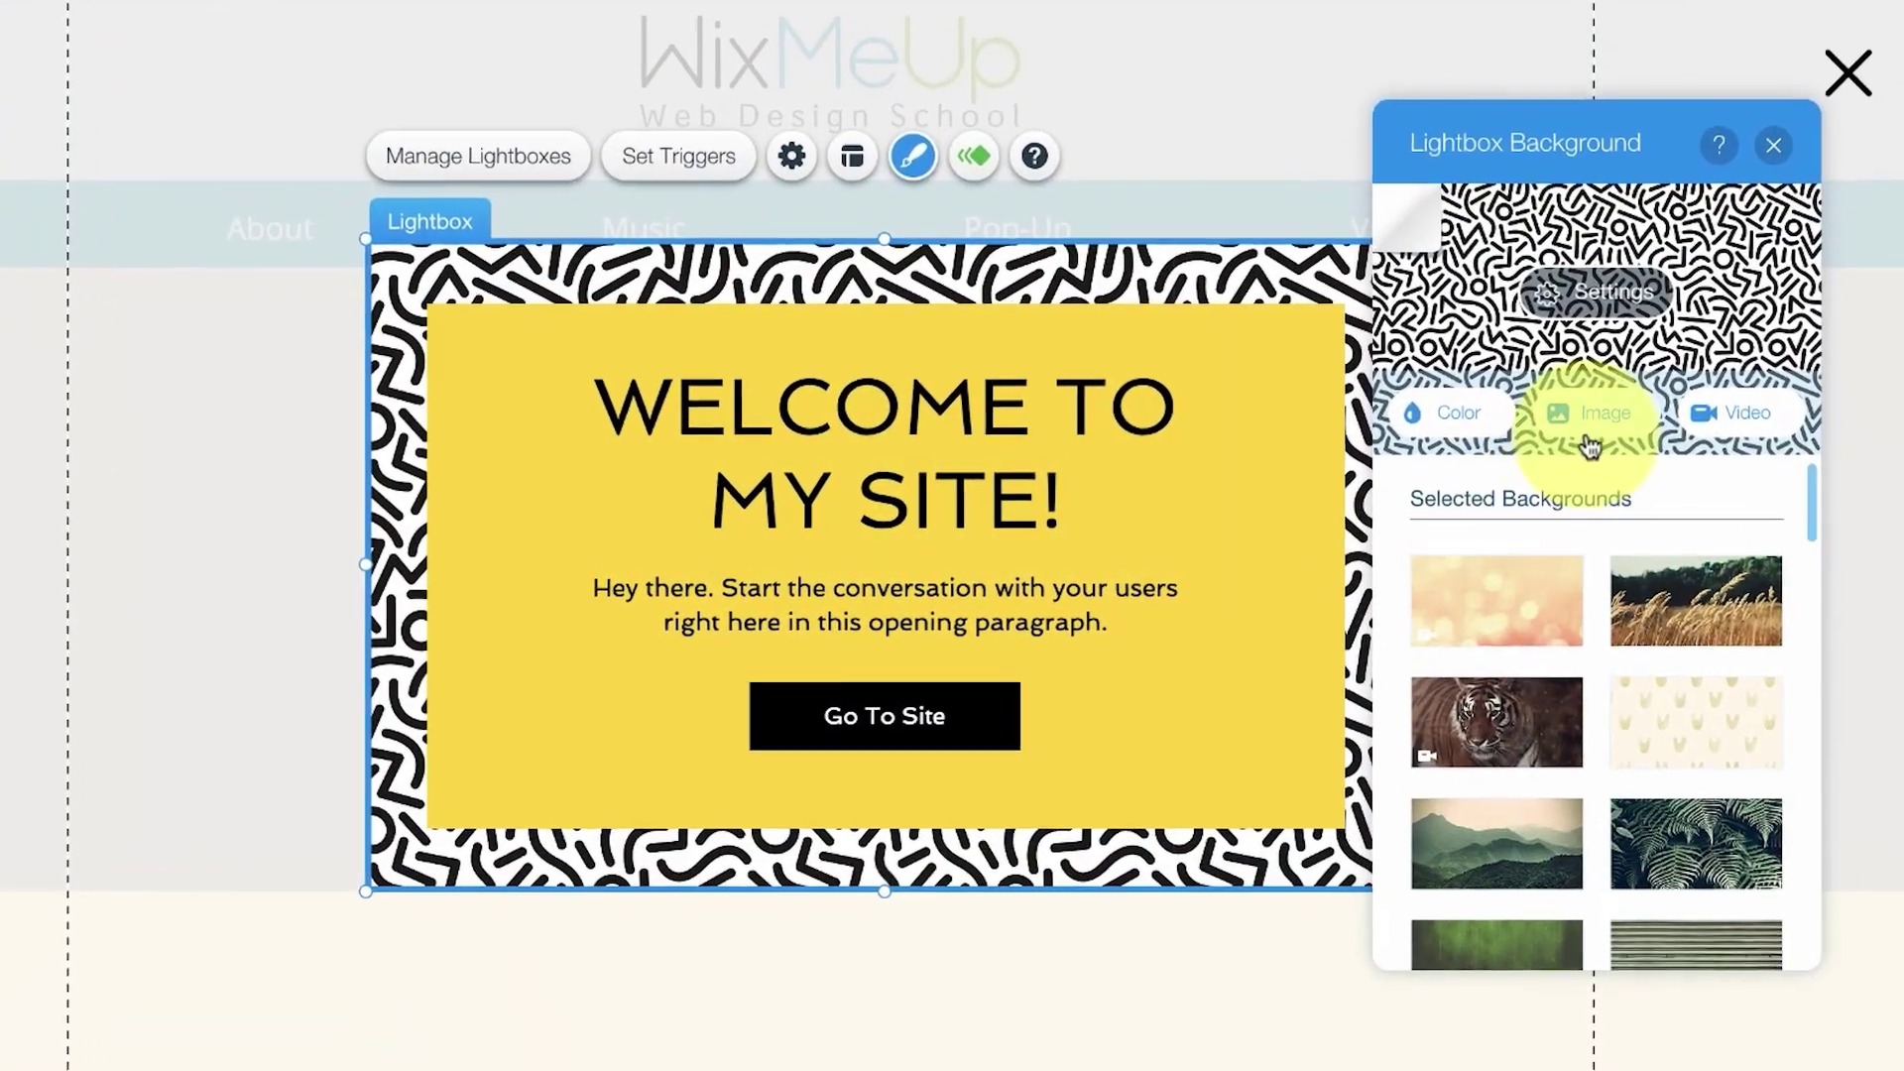
pyautogui.click(1676, 585)
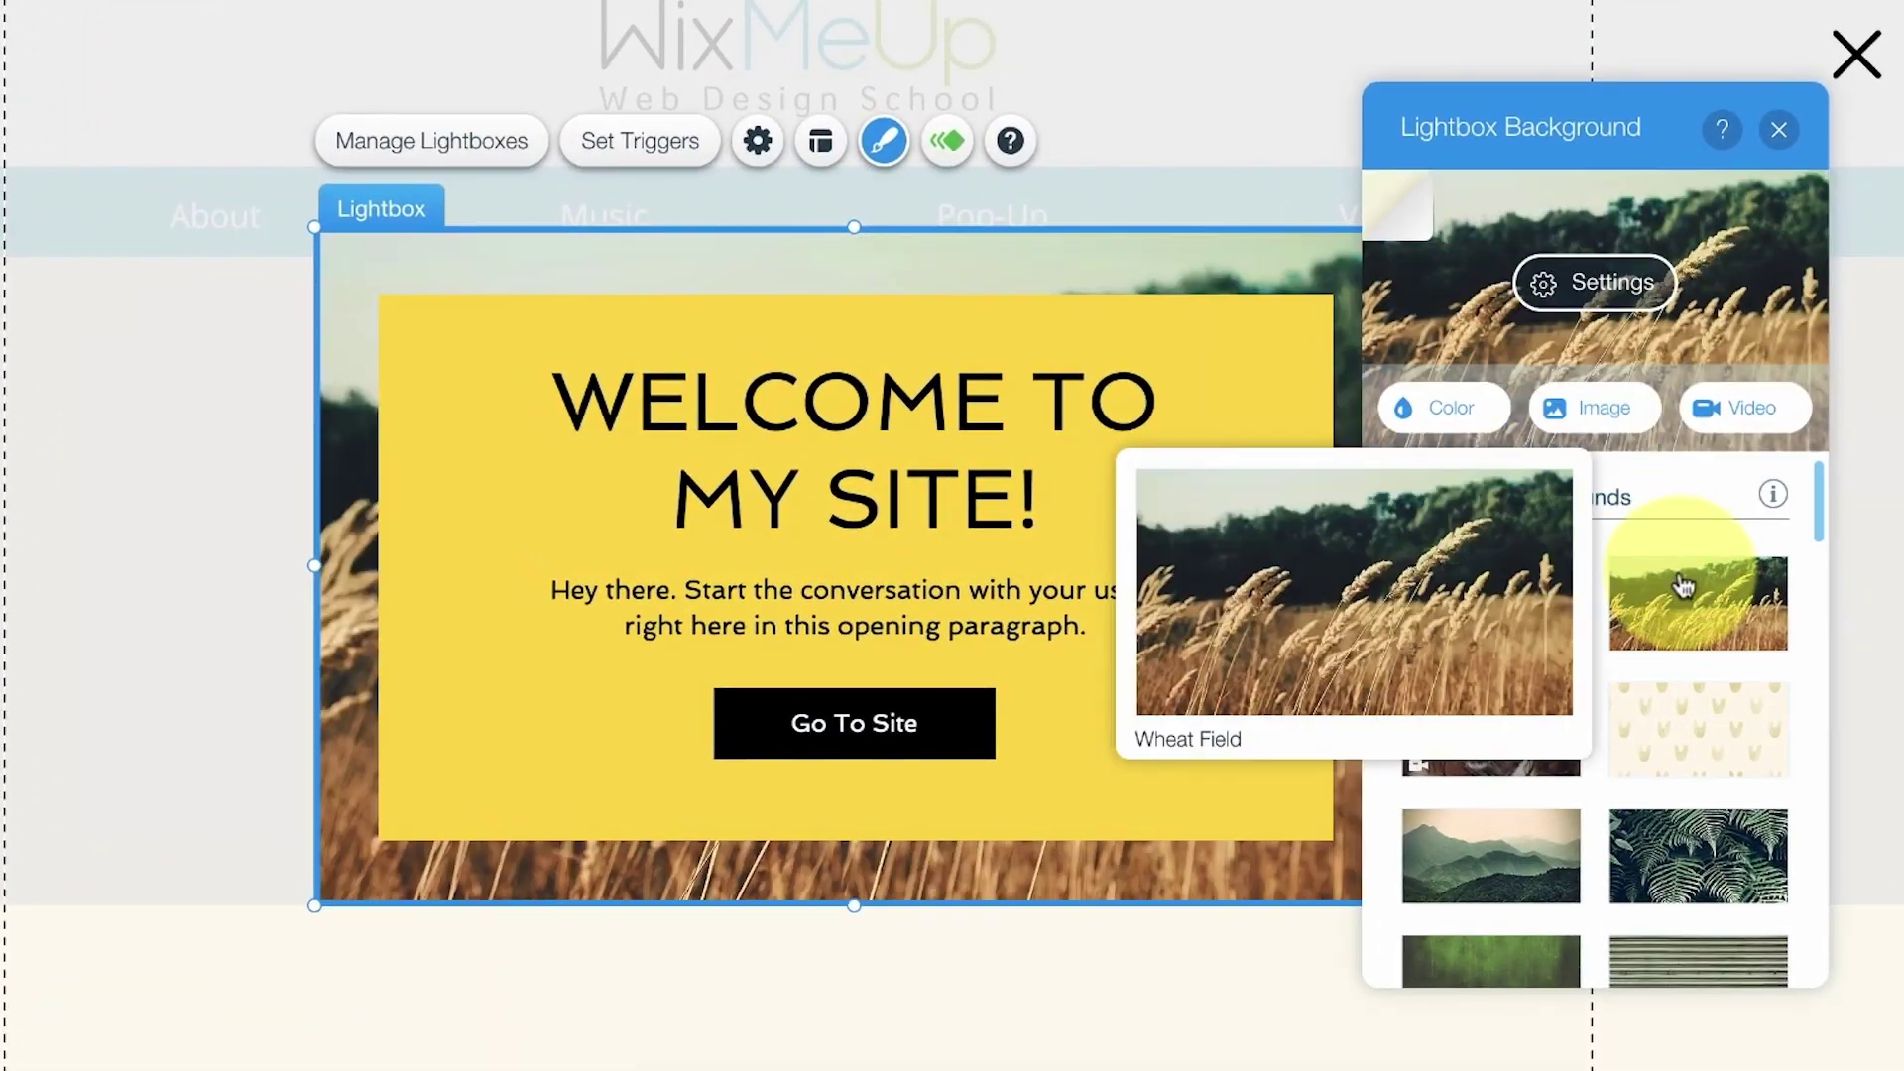
pyautogui.click(1679, 746)
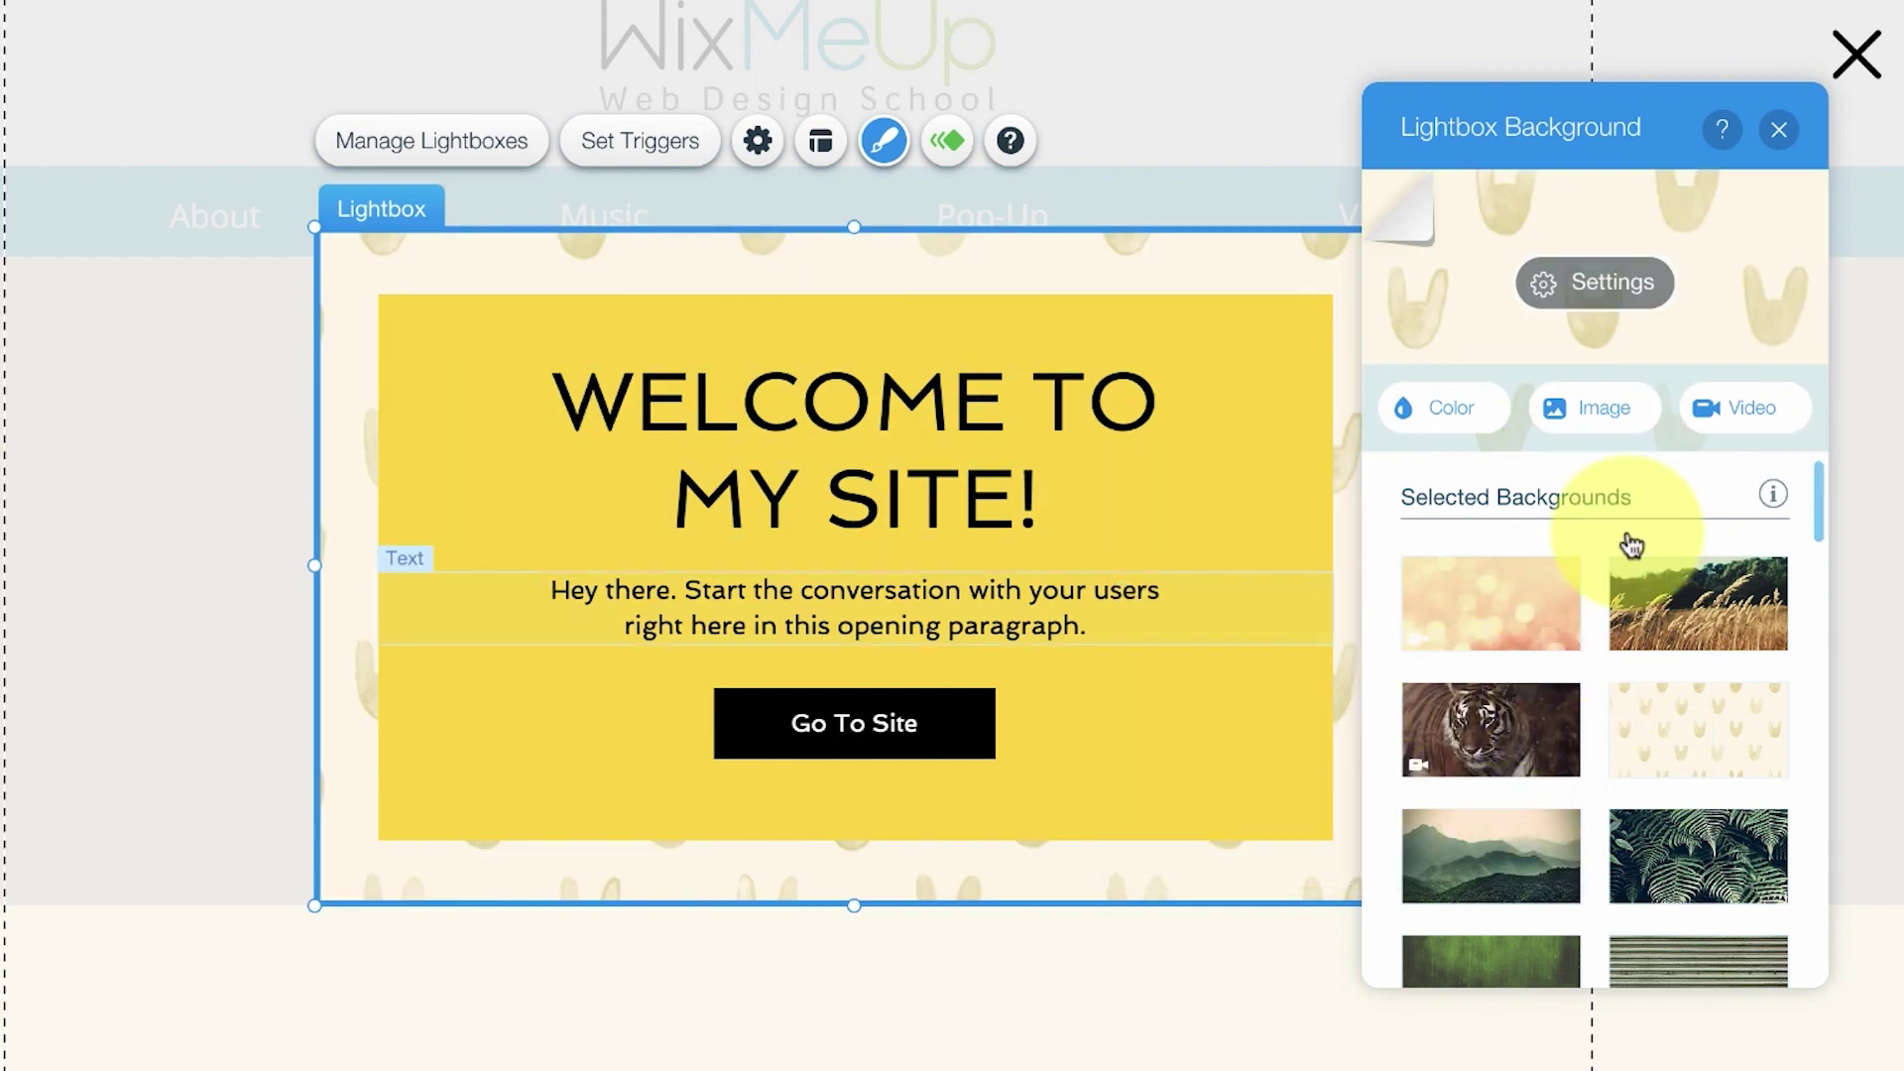
# Step: Recolor the lightbox's 'WELCOME TO MY SITE!' heading to the blue #4FB2CC
pyautogui.doubleClick(958, 434)
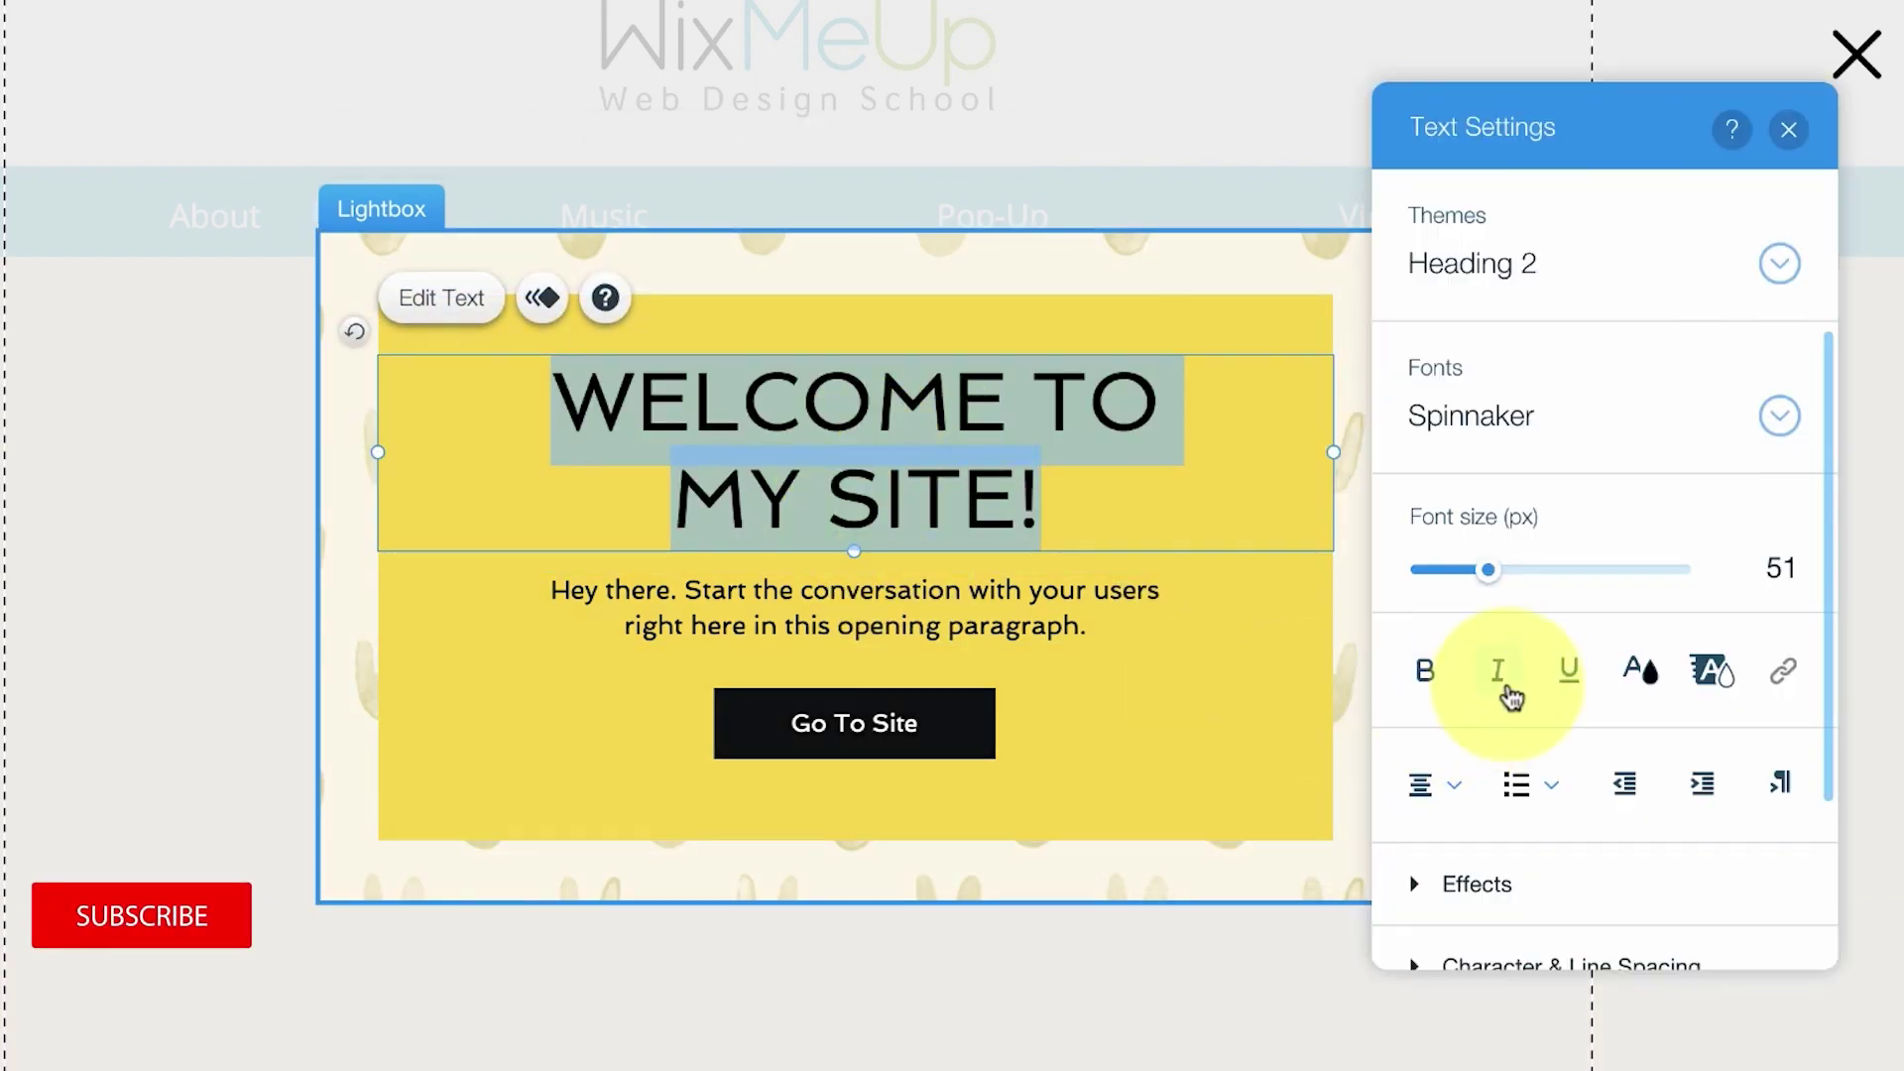
pyautogui.click(1641, 671)
pyautogui.click(1599, 651)
pyautogui.click(1131, 327)
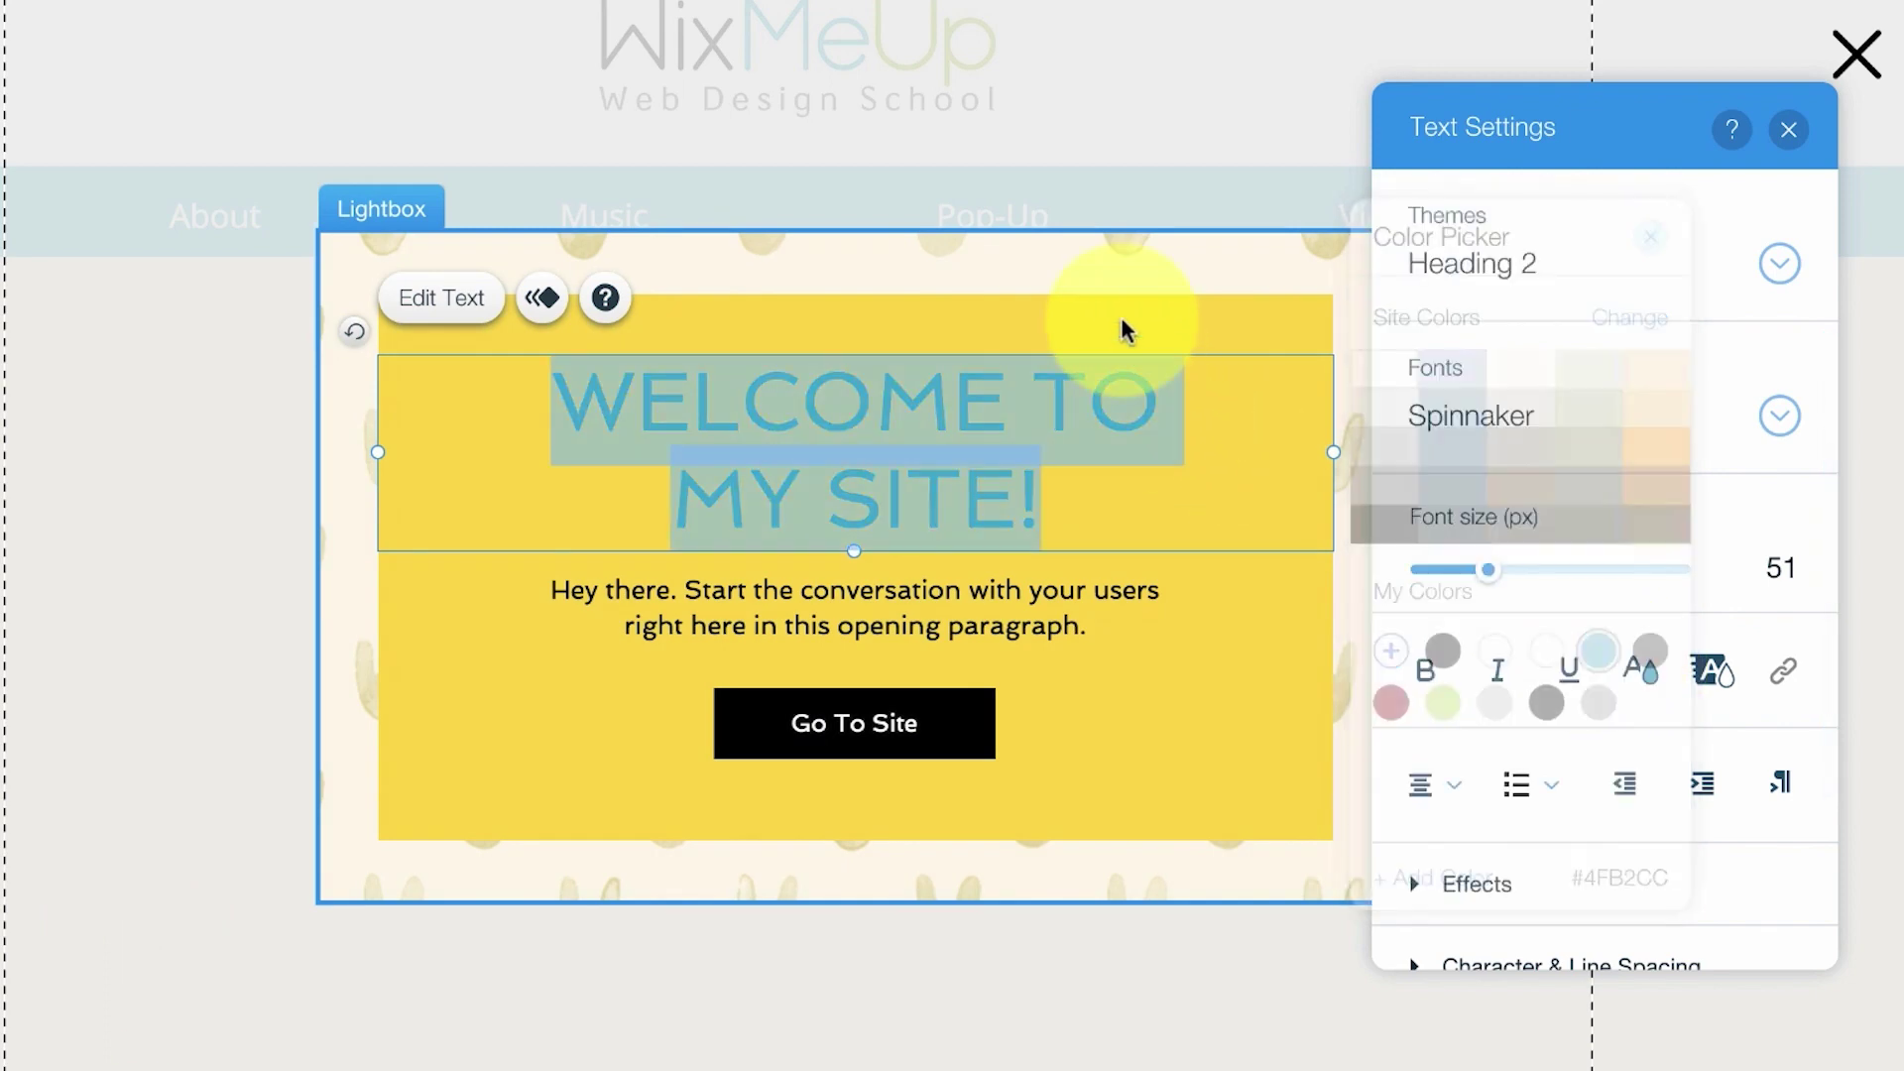
# Step: Change the yellow box behind the lightbox text to the first, light-colored themed box design
pyautogui.click(1141, 319)
pyautogui.click(609, 239)
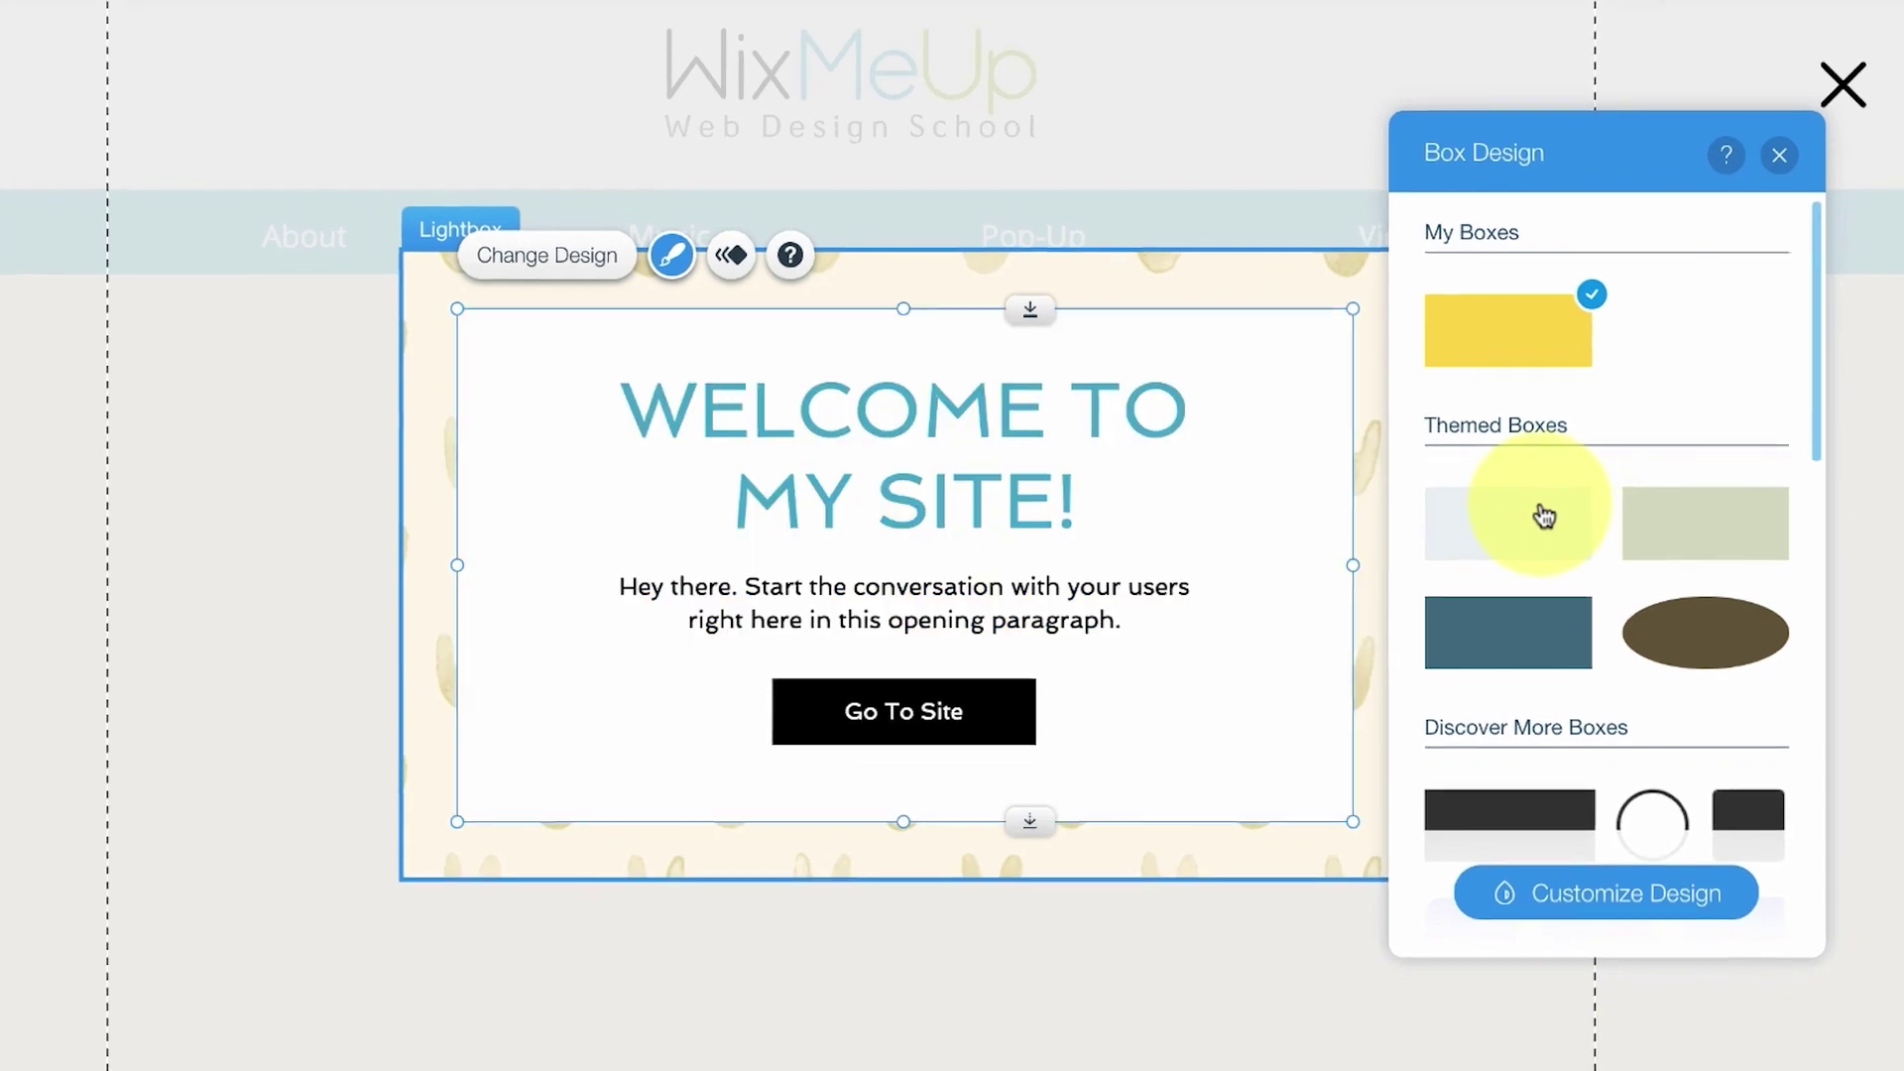
pyautogui.click(1543, 515)
pyautogui.click(1775, 164)
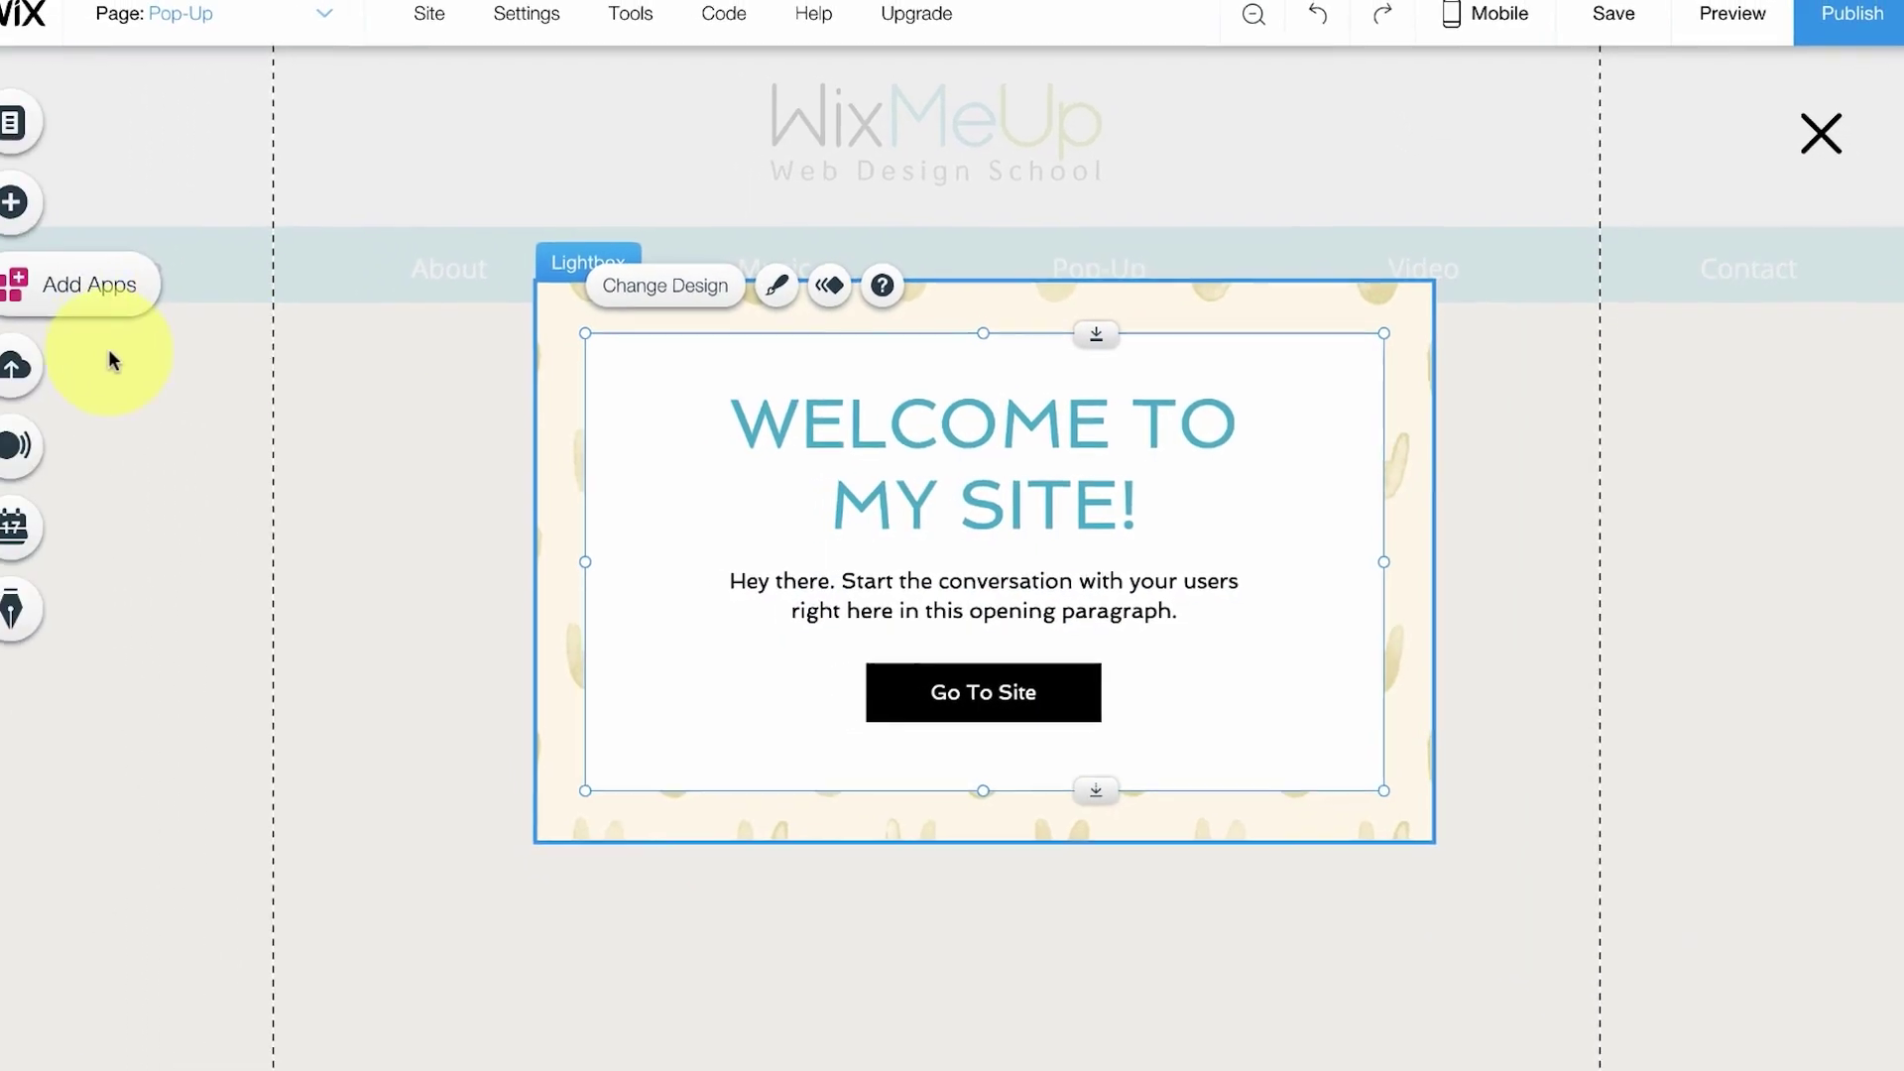
# Step: Browse the elements that can be added to the lightbox, try a contact form over its heading and delete the form
pyautogui.click(56, 214)
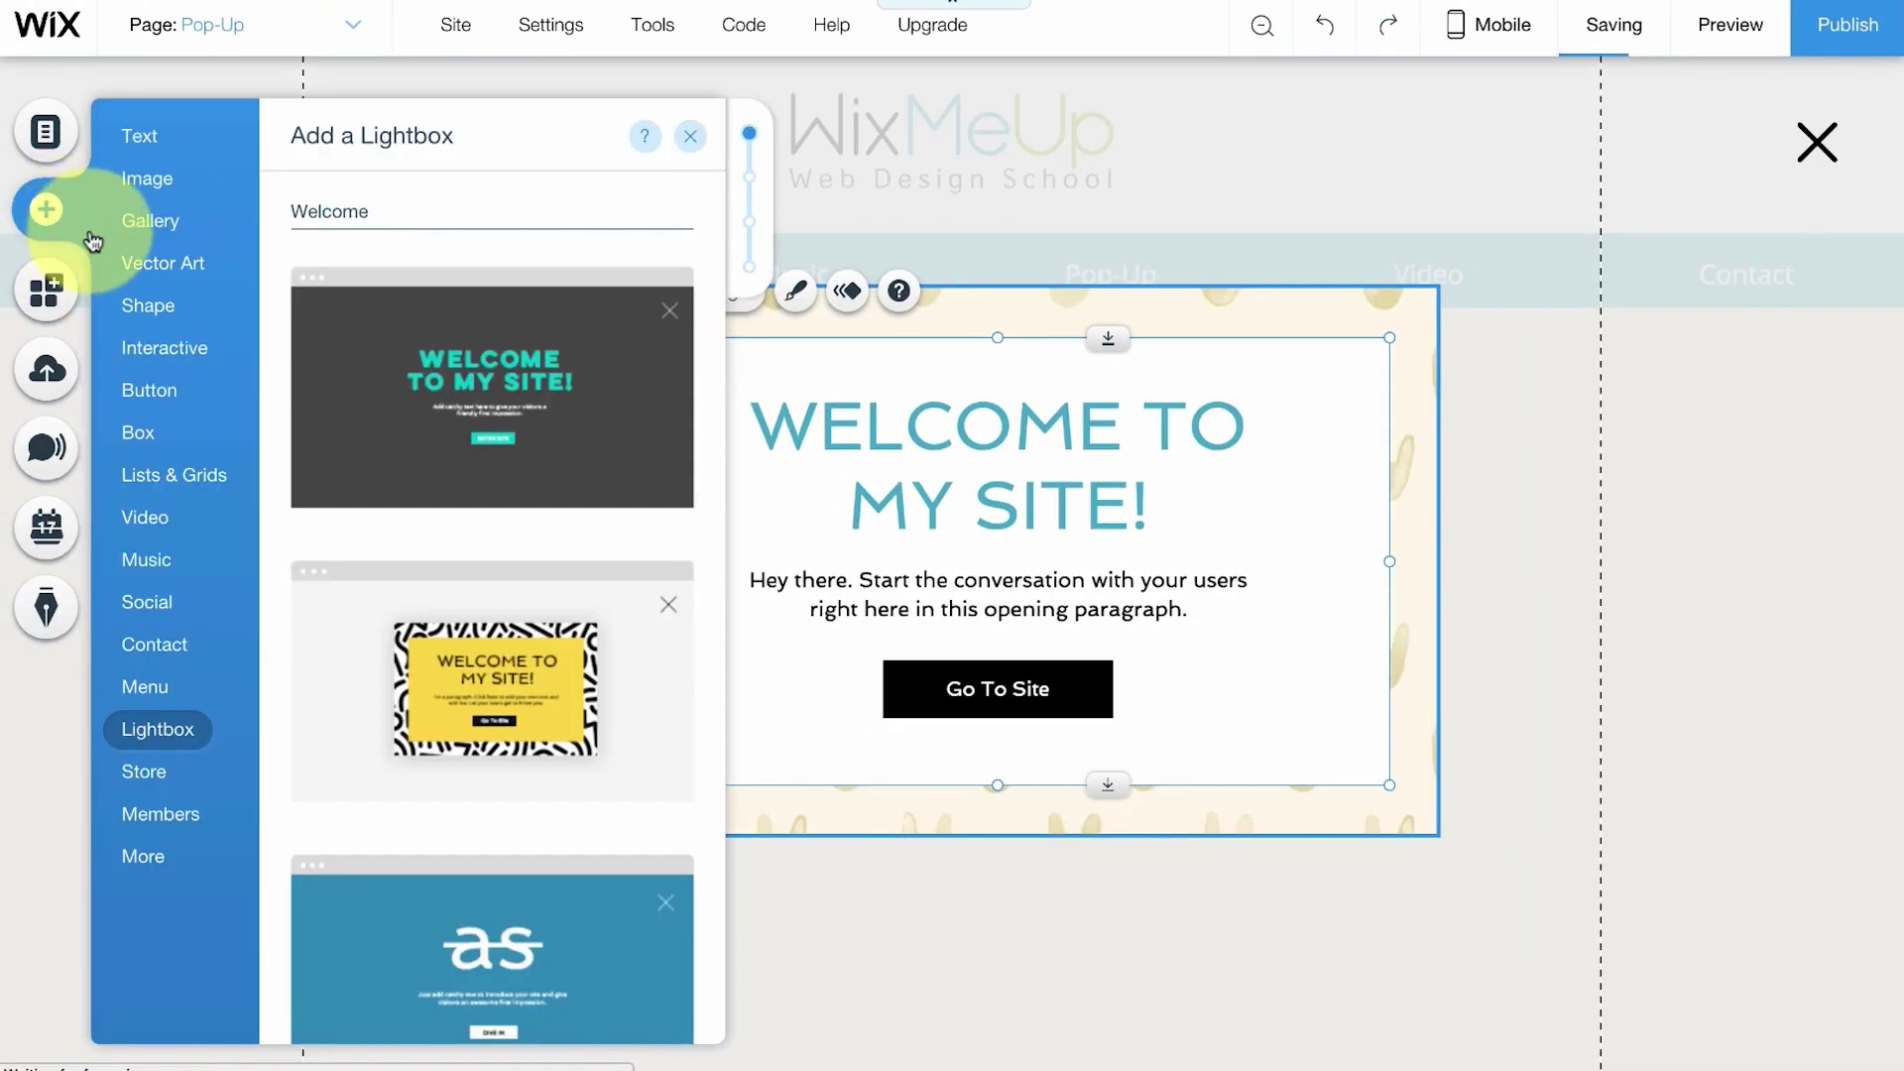
pyautogui.click(149, 308)
pyautogui.click(159, 349)
pyautogui.click(149, 391)
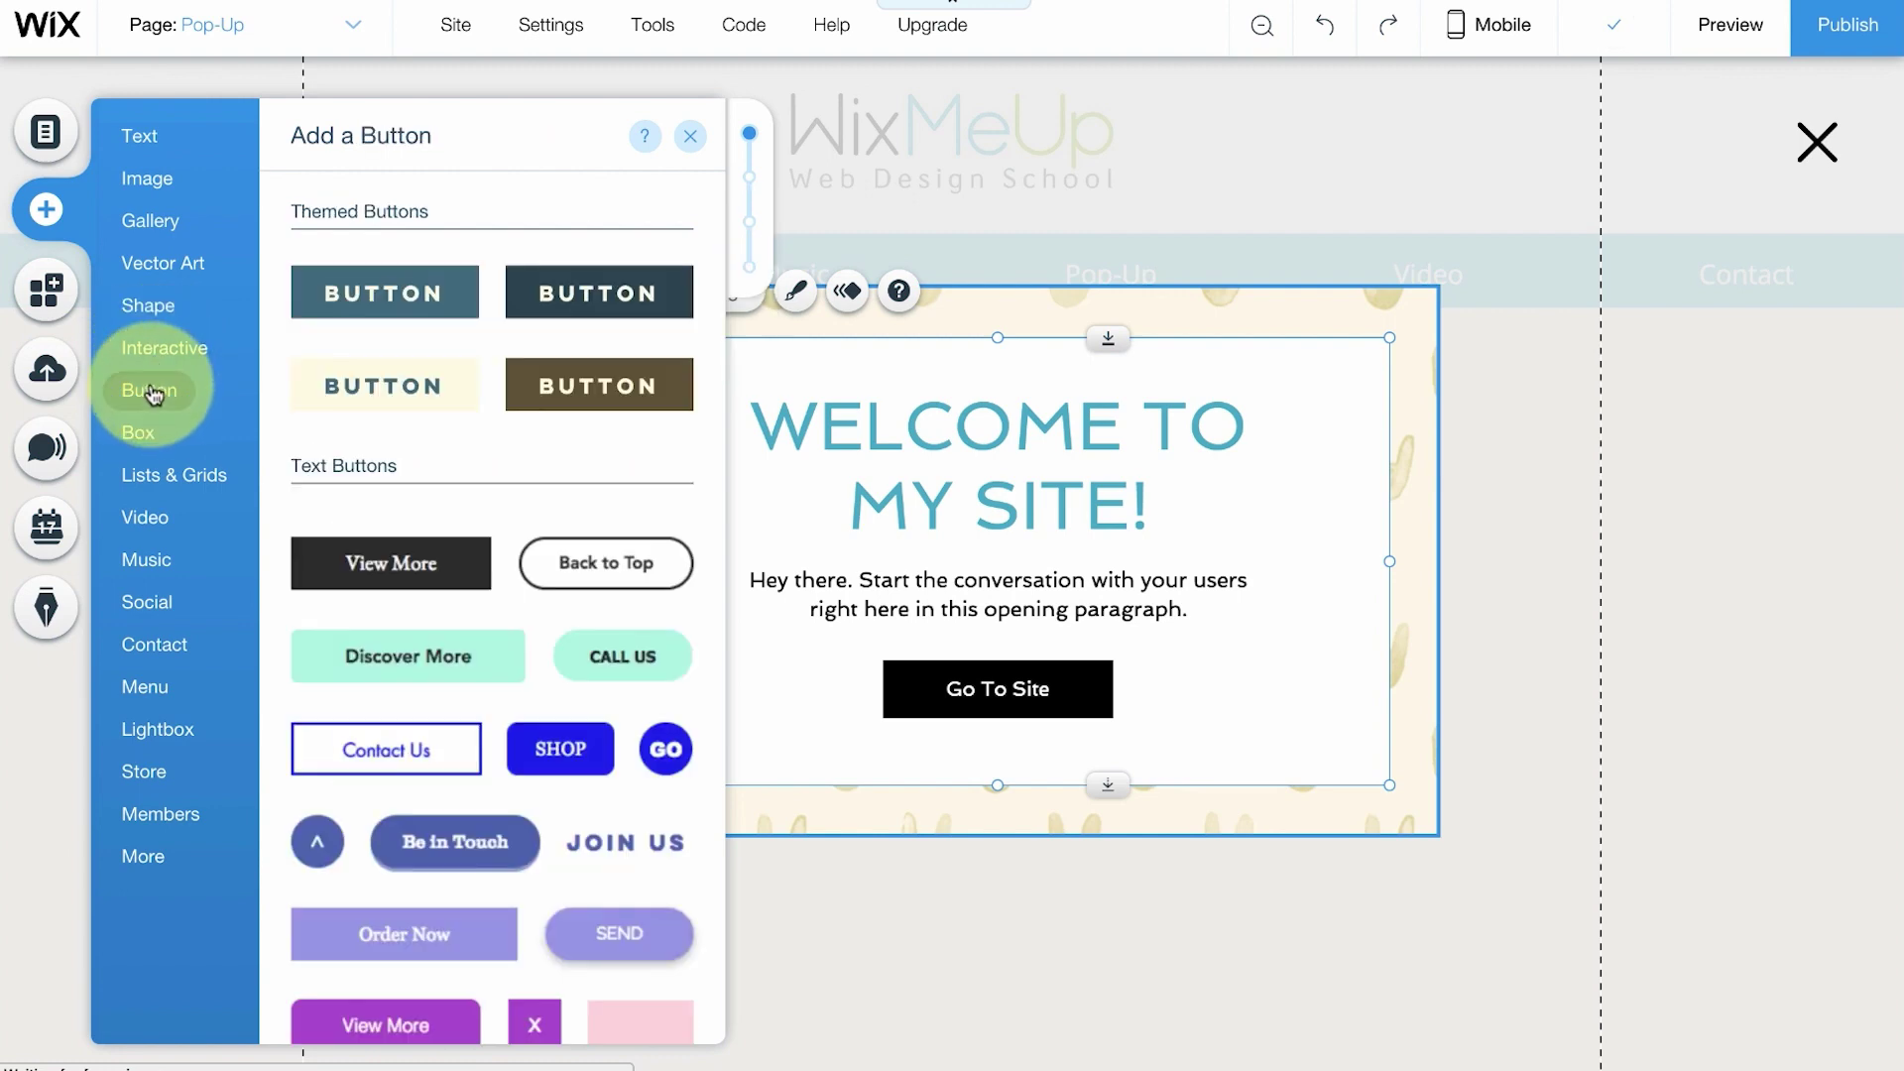
pyautogui.click(146, 518)
pyautogui.click(145, 559)
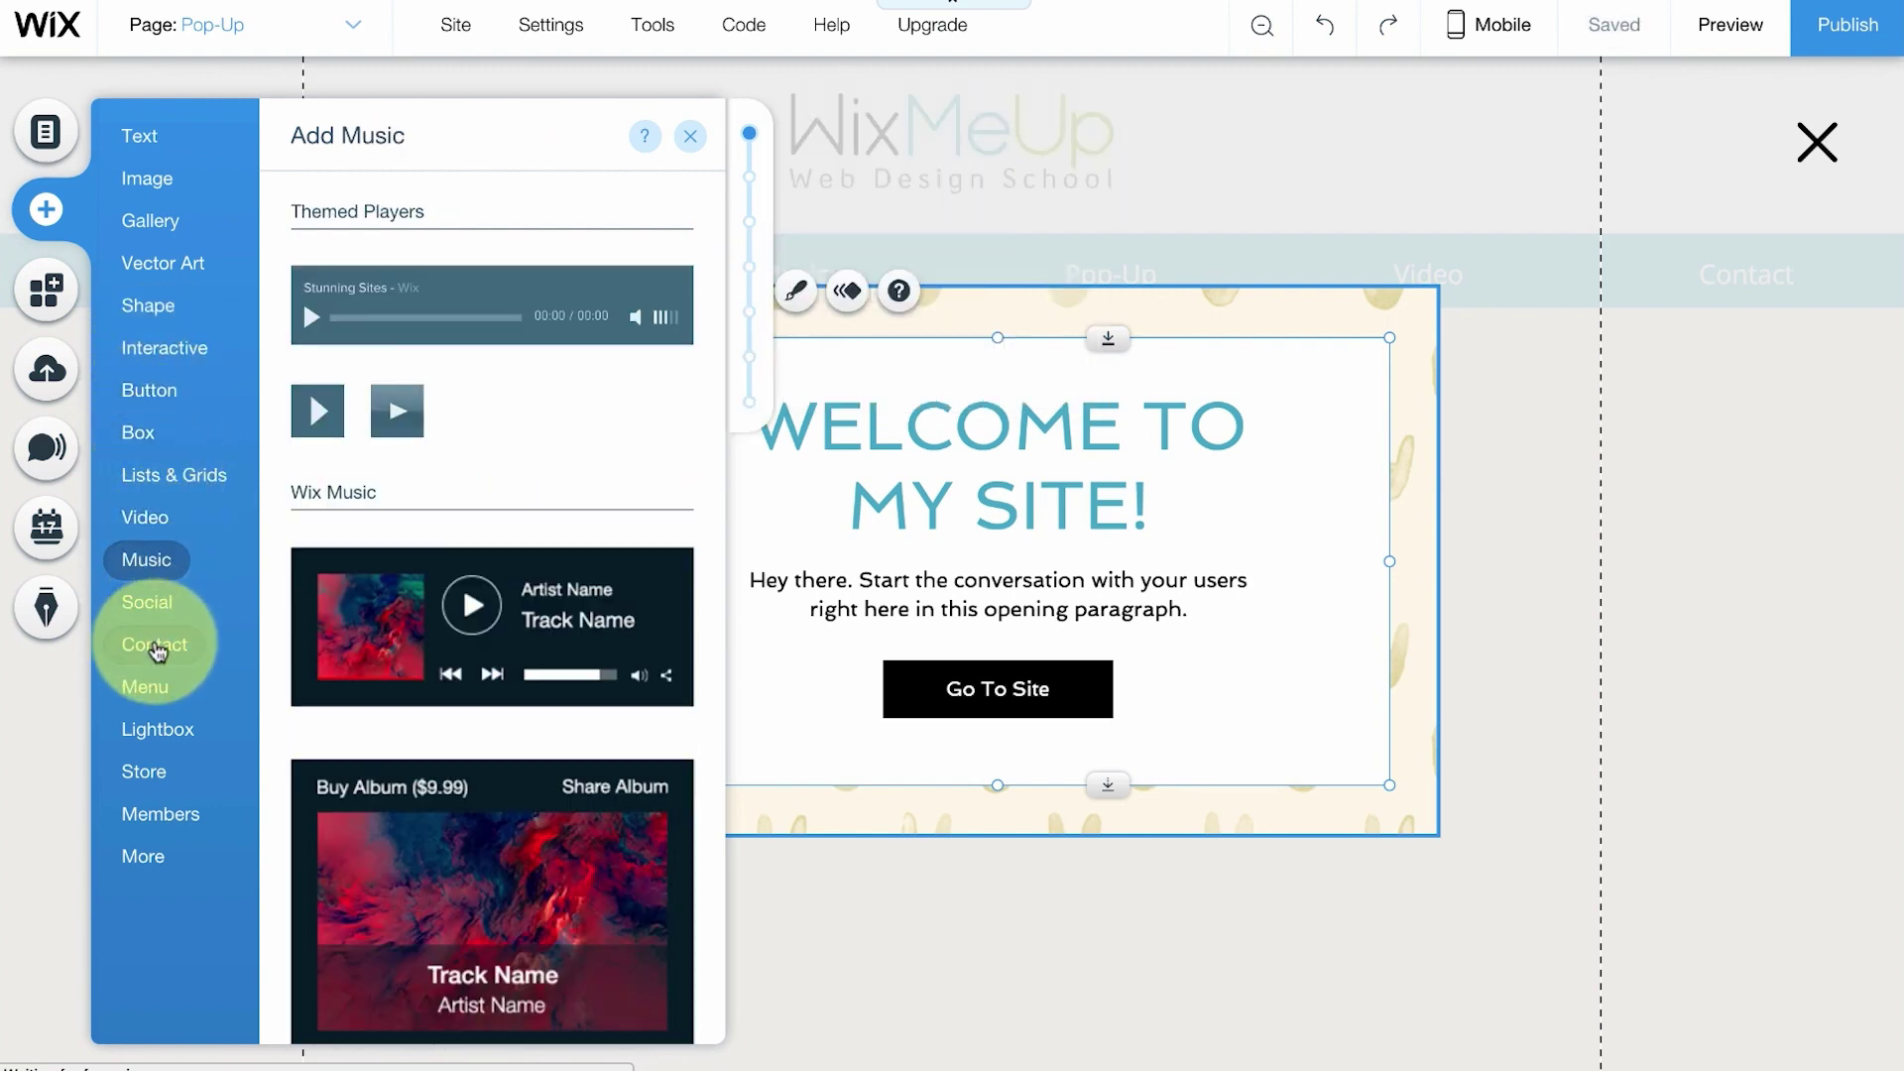
pyautogui.click(154, 645)
pyautogui.moveTo(357, 476); pyautogui.dragTo(967, 493)
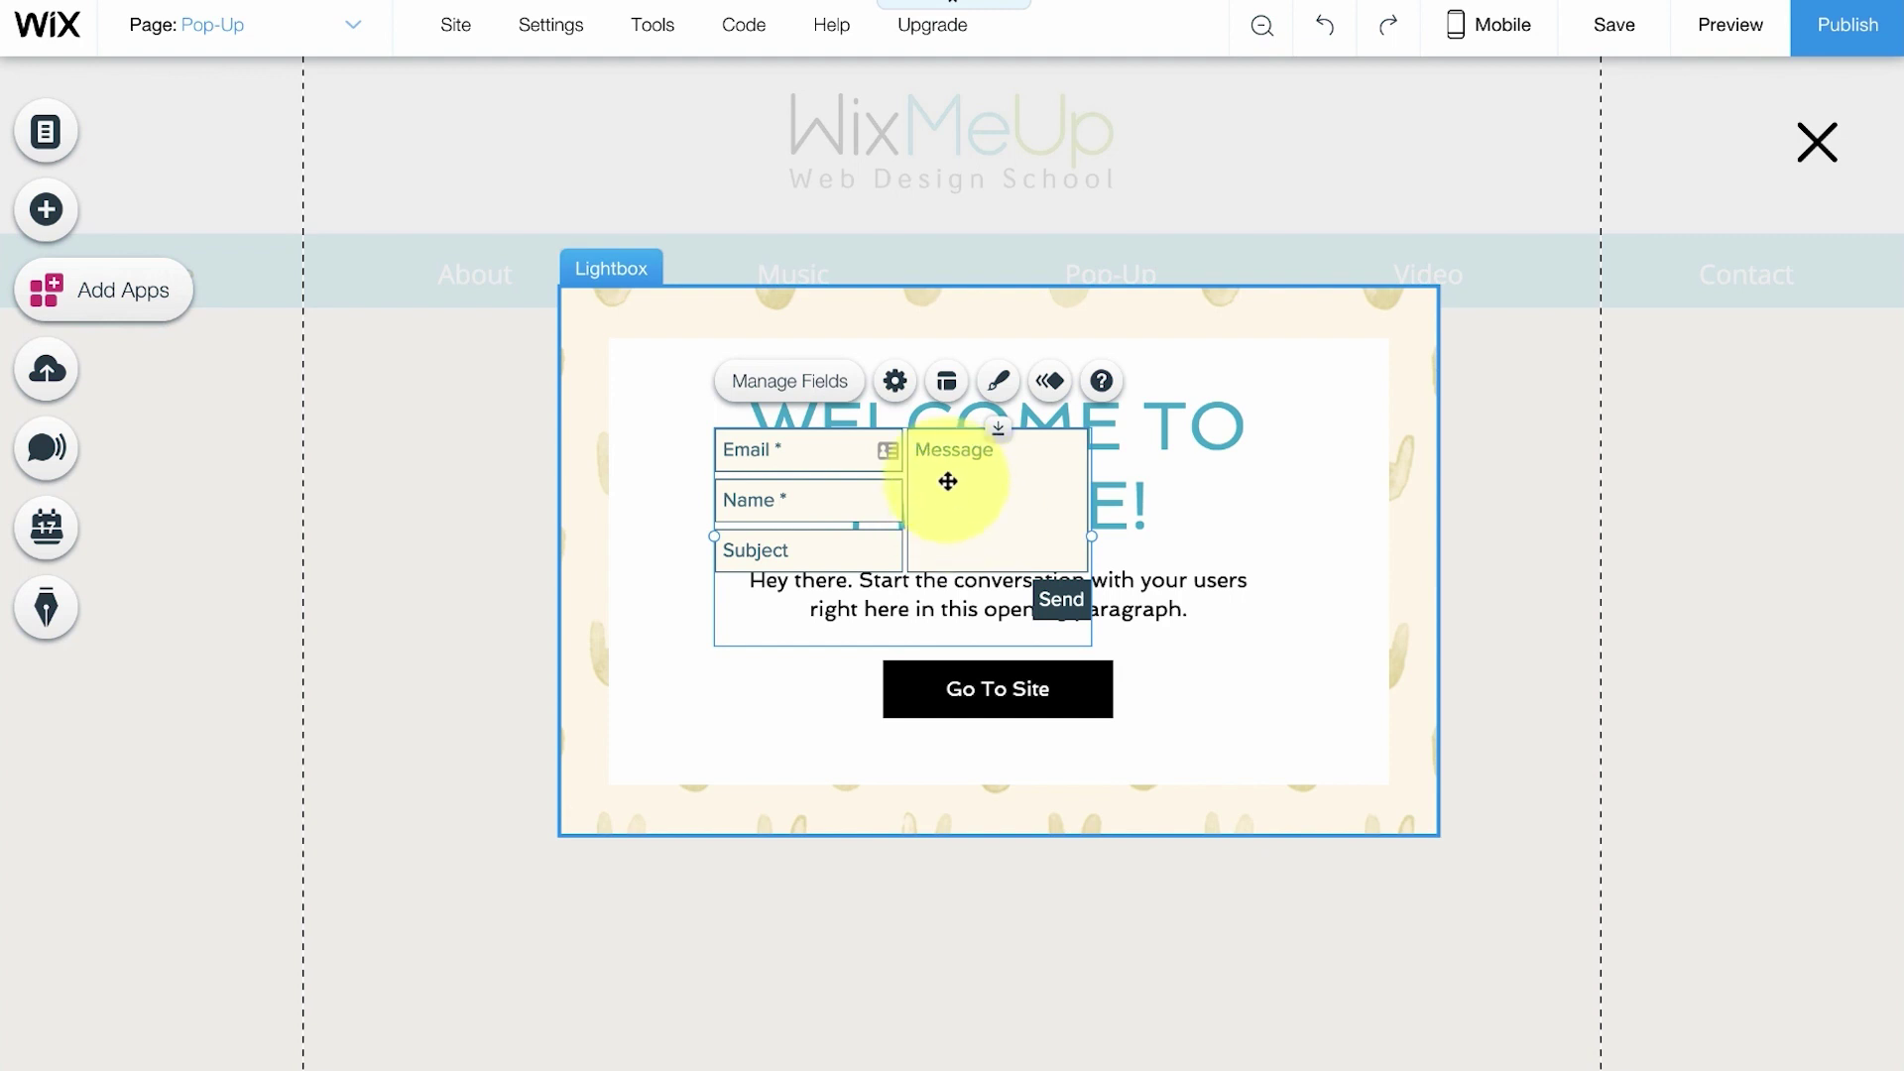
pyautogui.press('Delete')
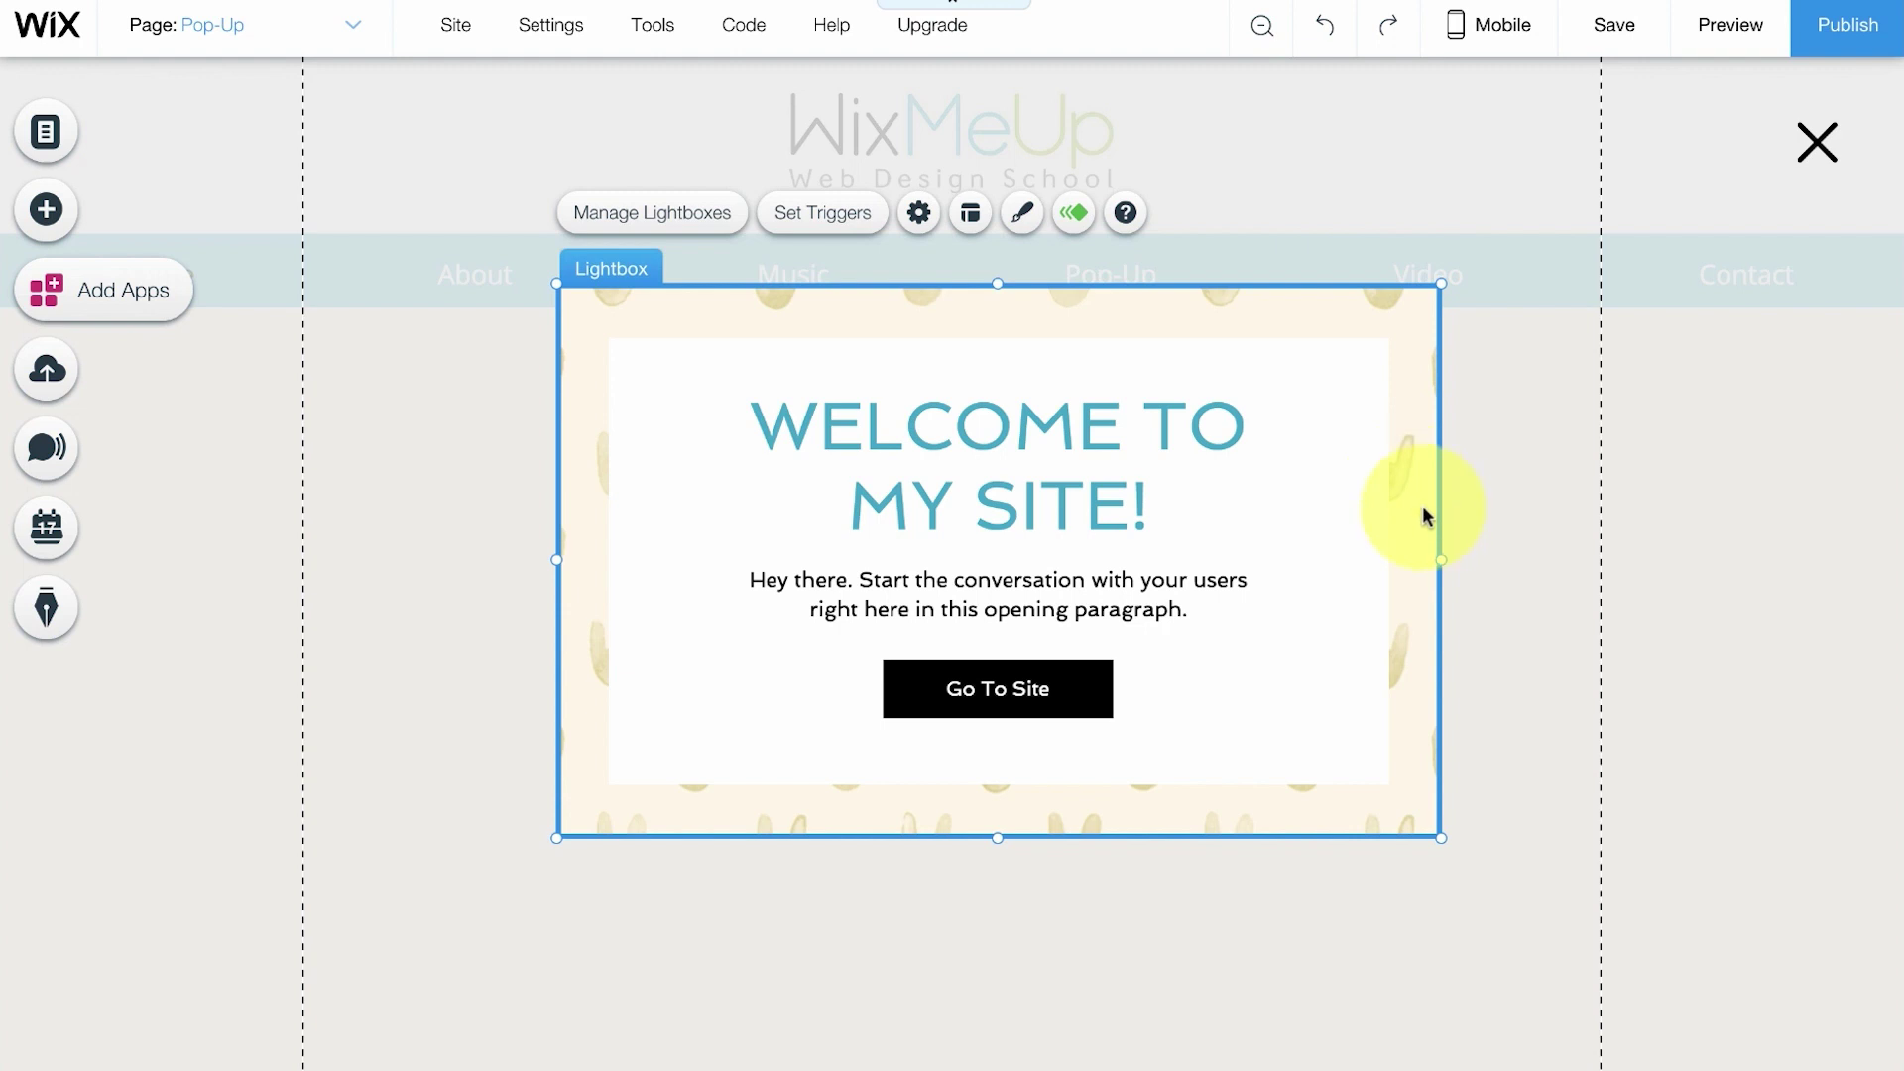
# Step: Switch from the lightbox to the Pop-Up site page and add a dark themed button below its heading
pyautogui.click(1432, 541)
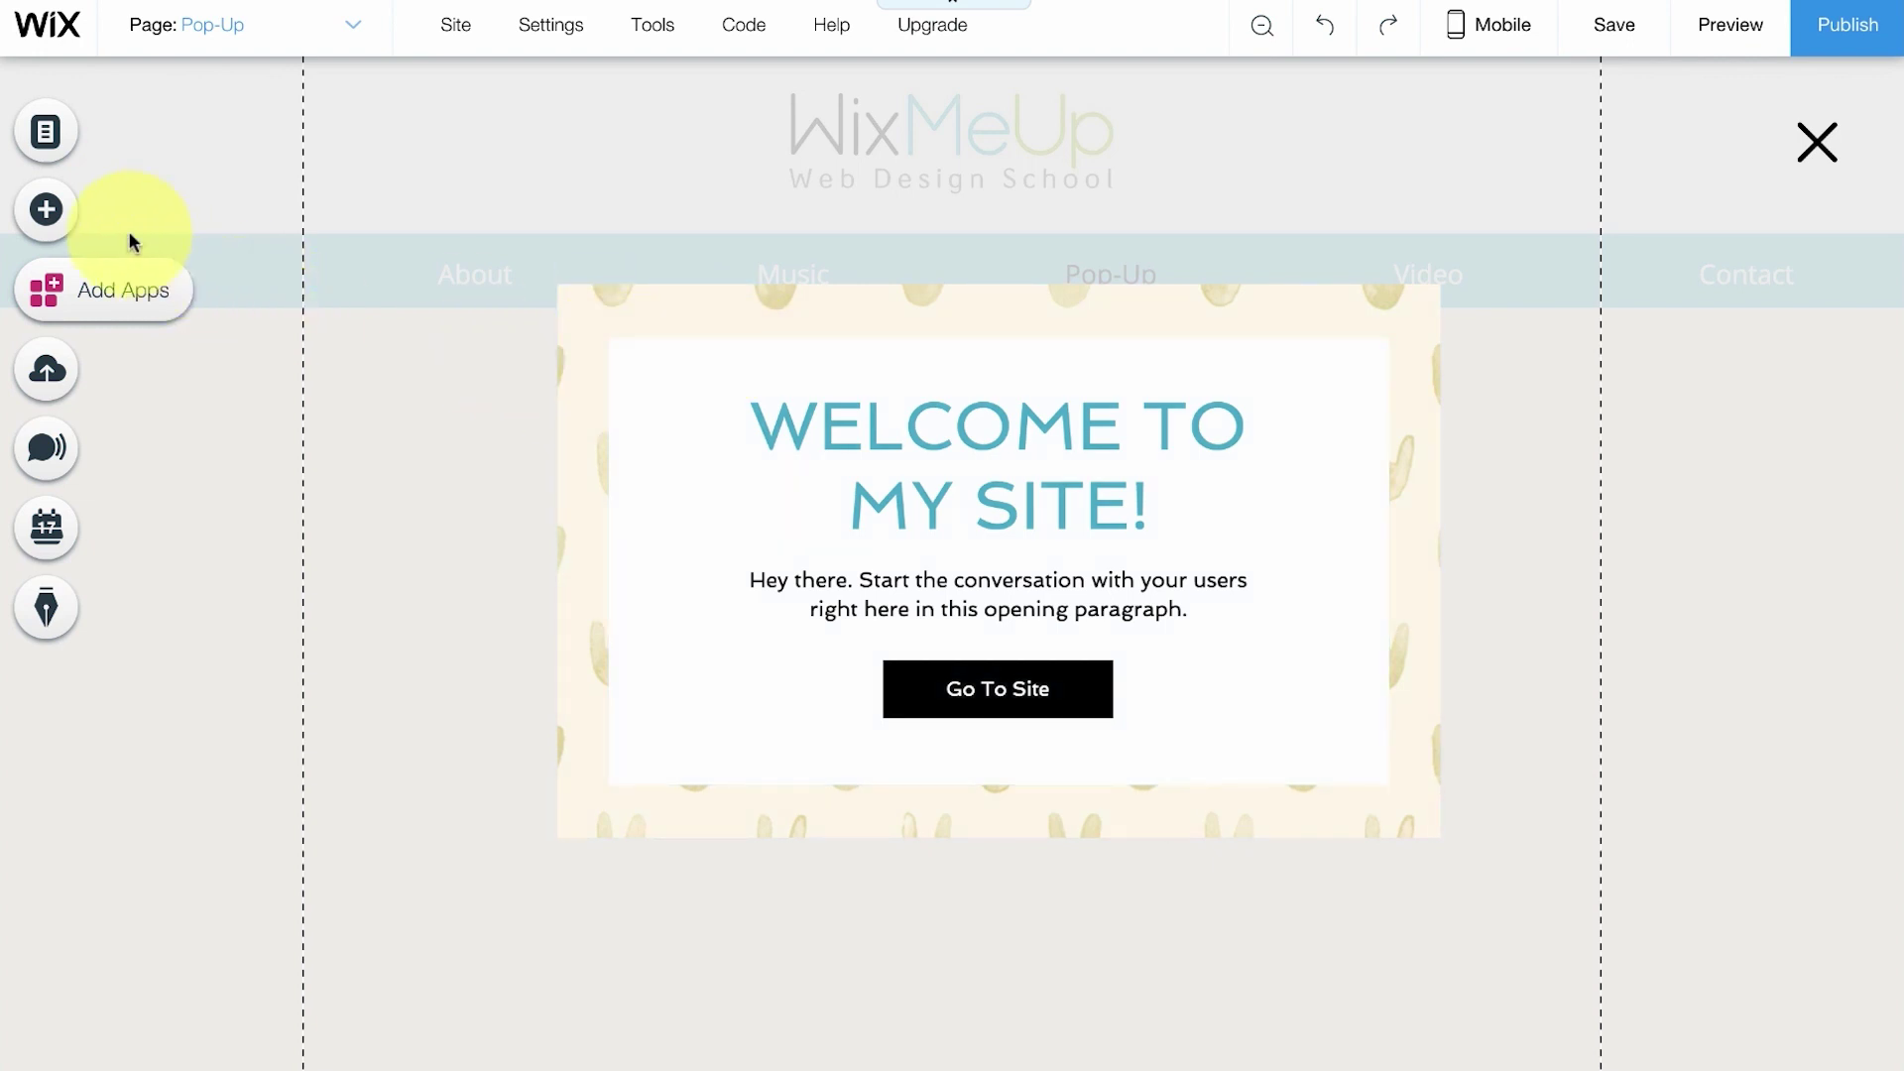
pyautogui.click(212, 30)
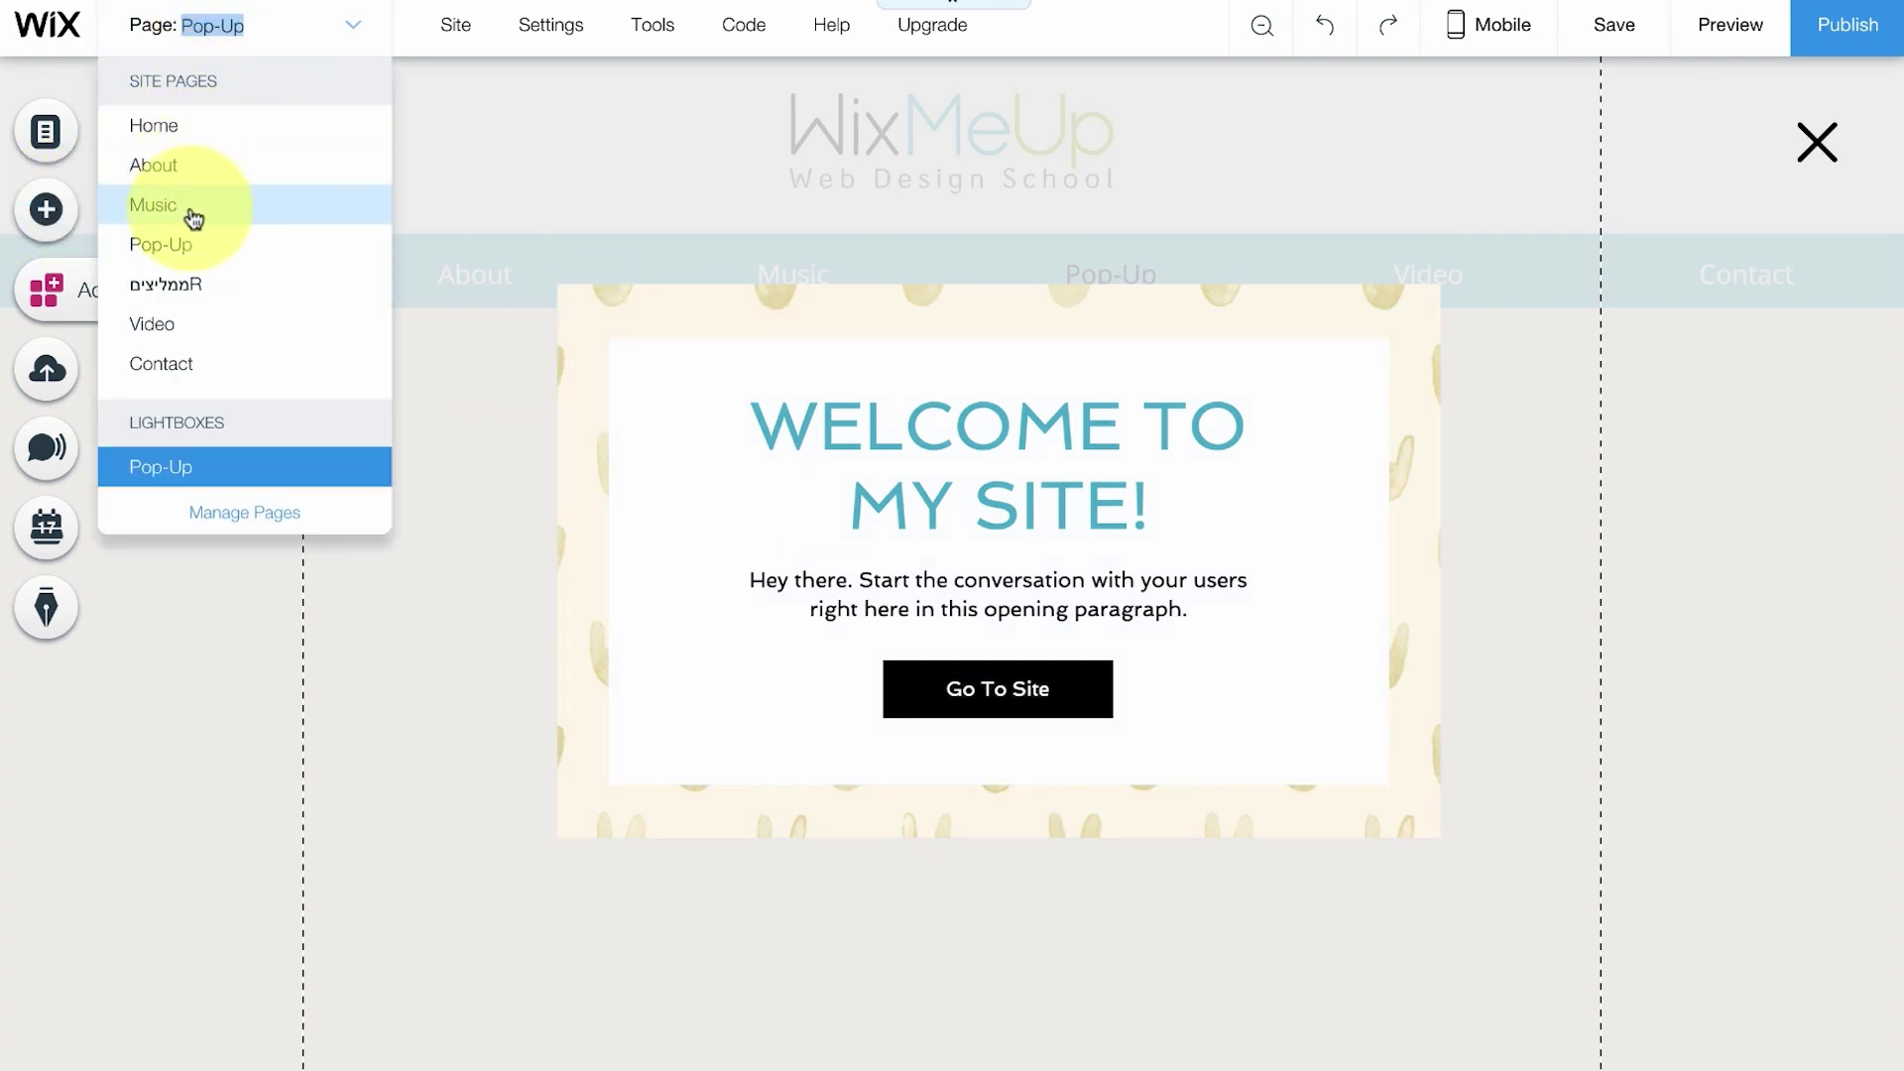
pyautogui.click(183, 242)
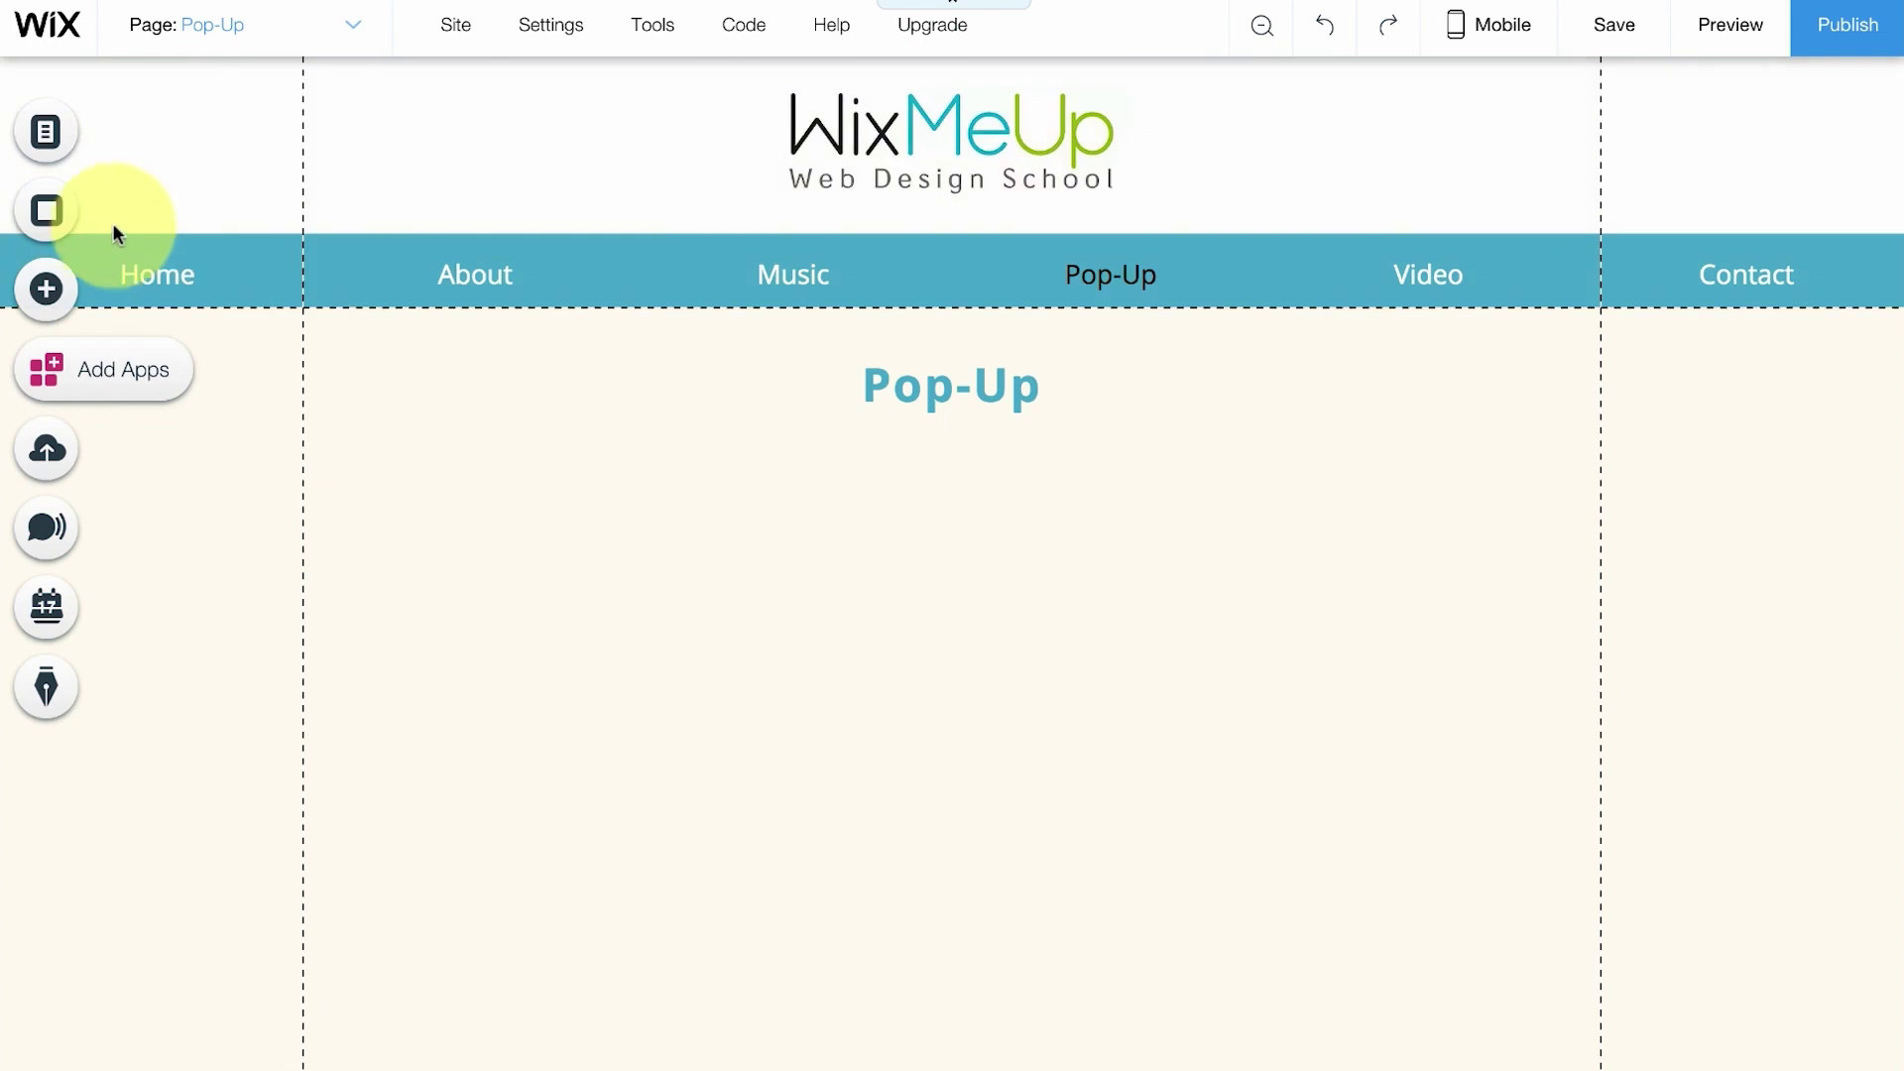
pyautogui.click(46, 292)
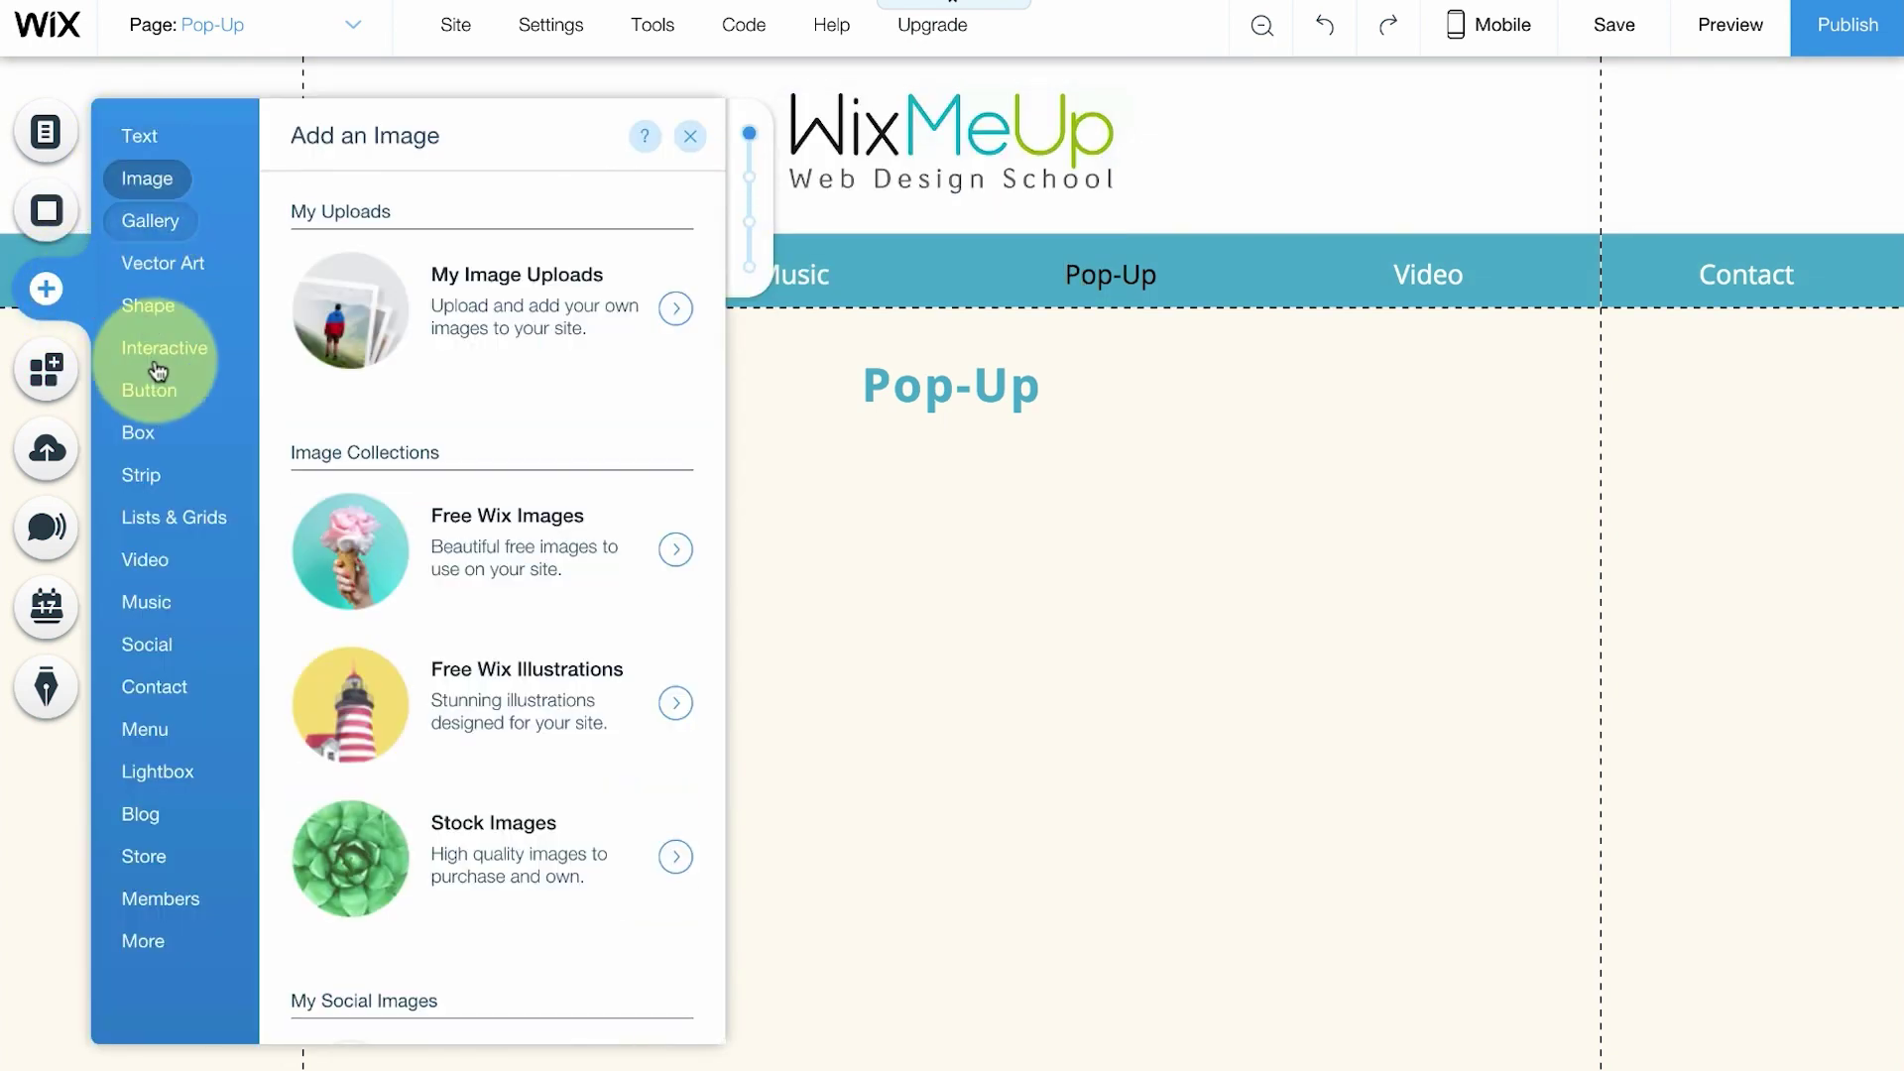
pyautogui.click(157, 387)
pyautogui.moveTo(540, 451); pyautogui.dragTo(961, 565)
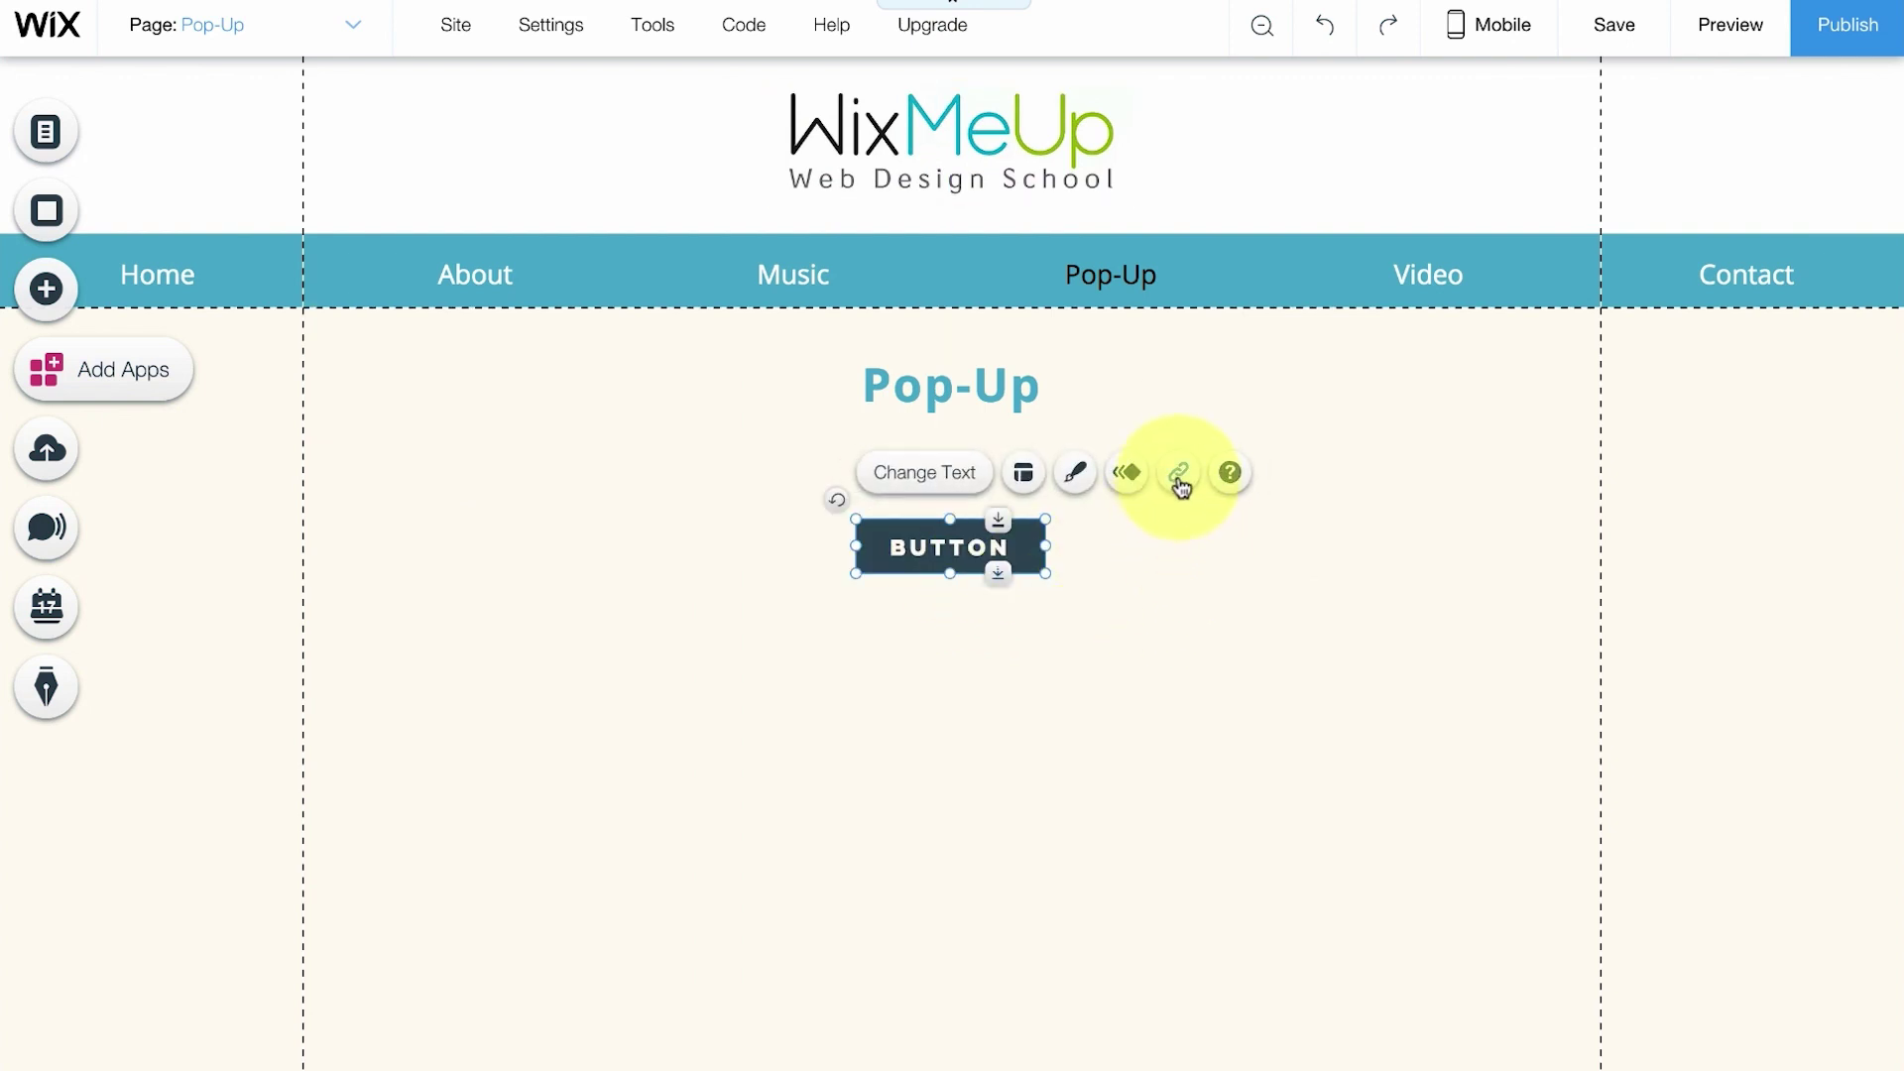
# Step: Link the new button to the Pop-Up lightbox
pyautogui.click(1180, 474)
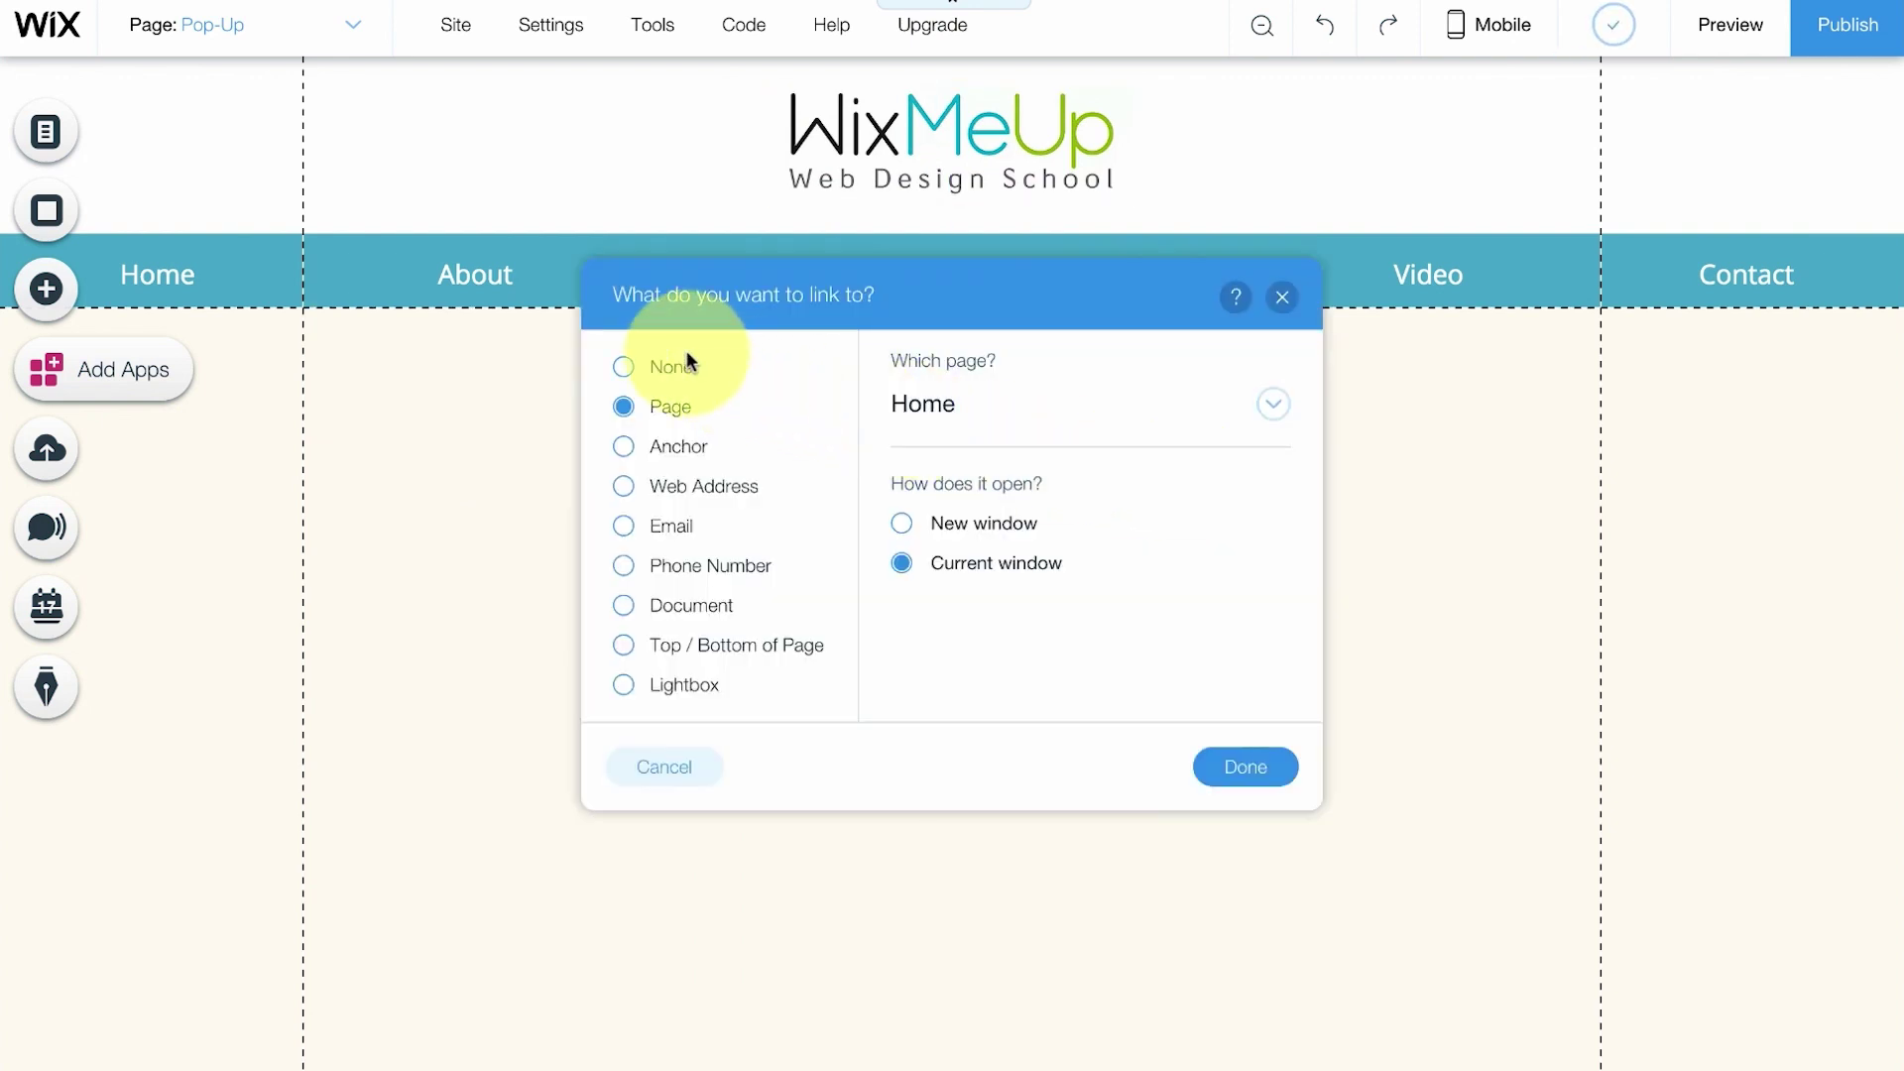
pyautogui.click(684, 684)
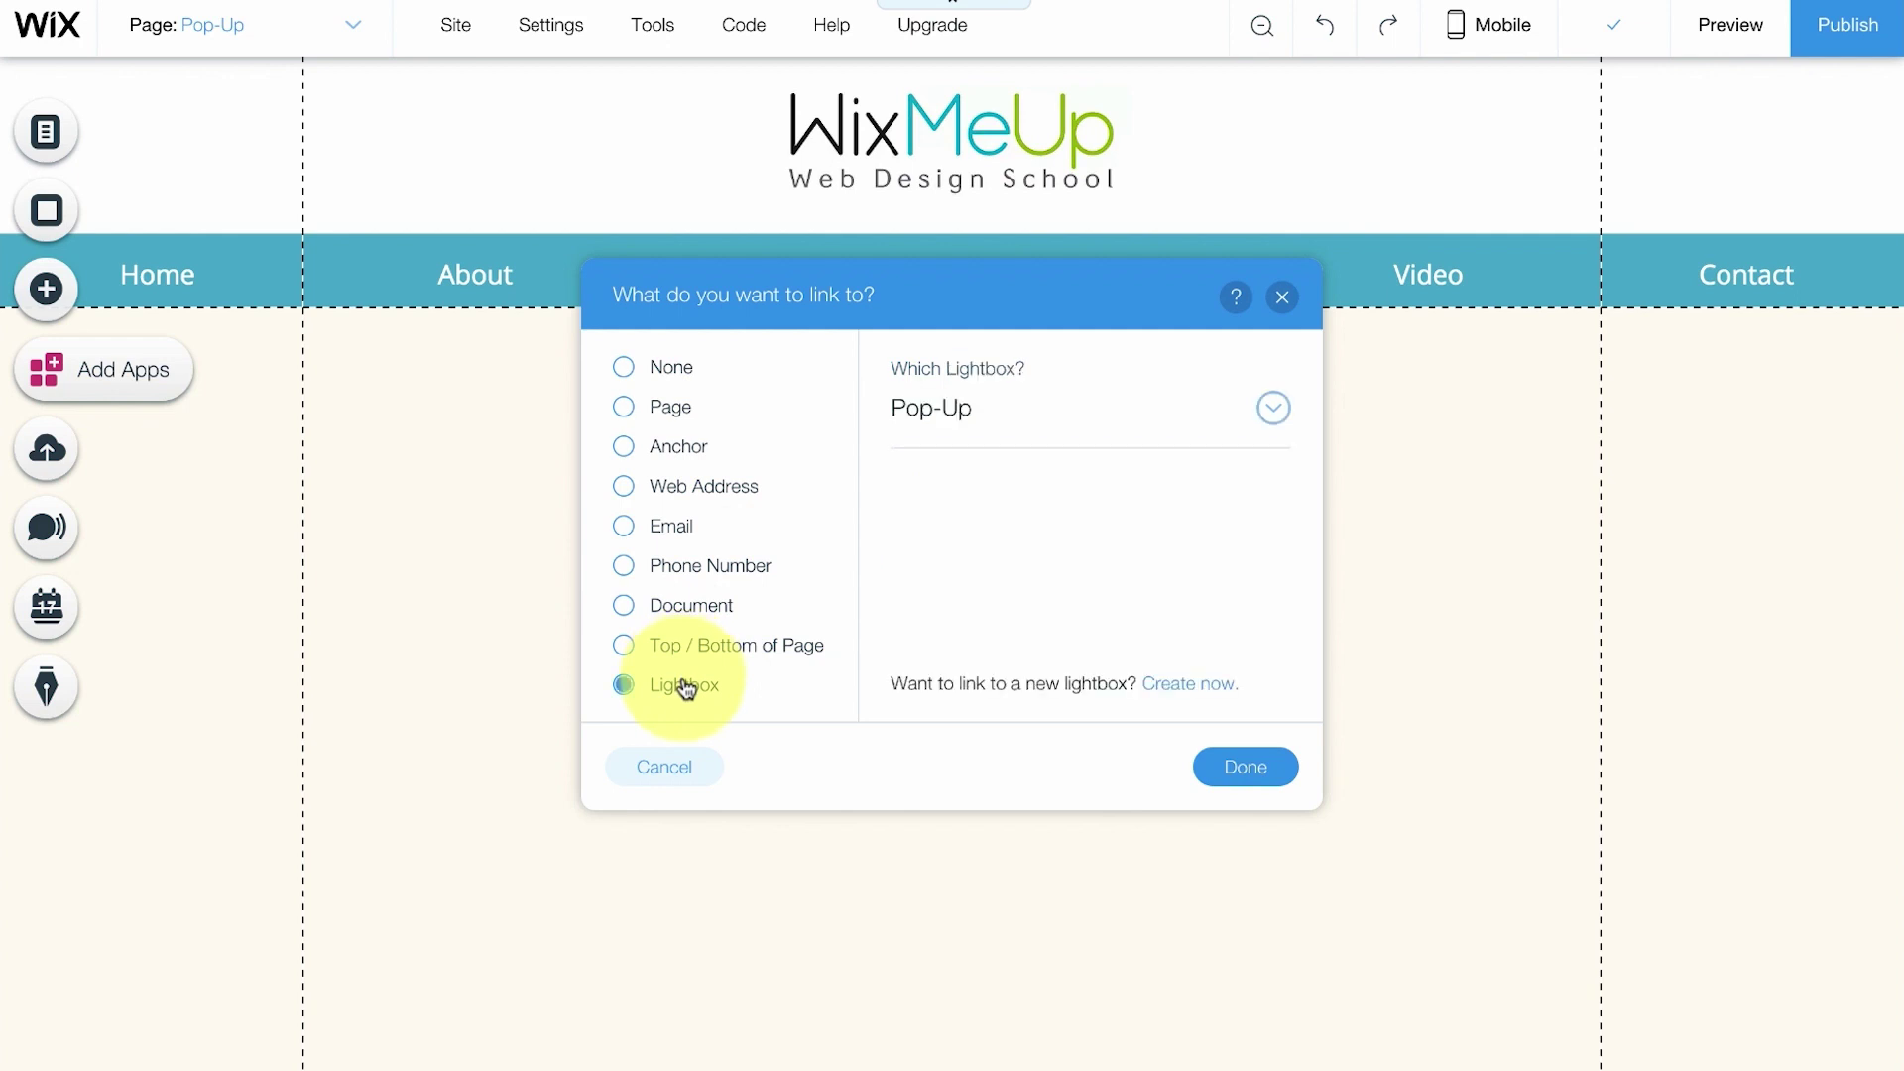
pyautogui.click(1280, 415)
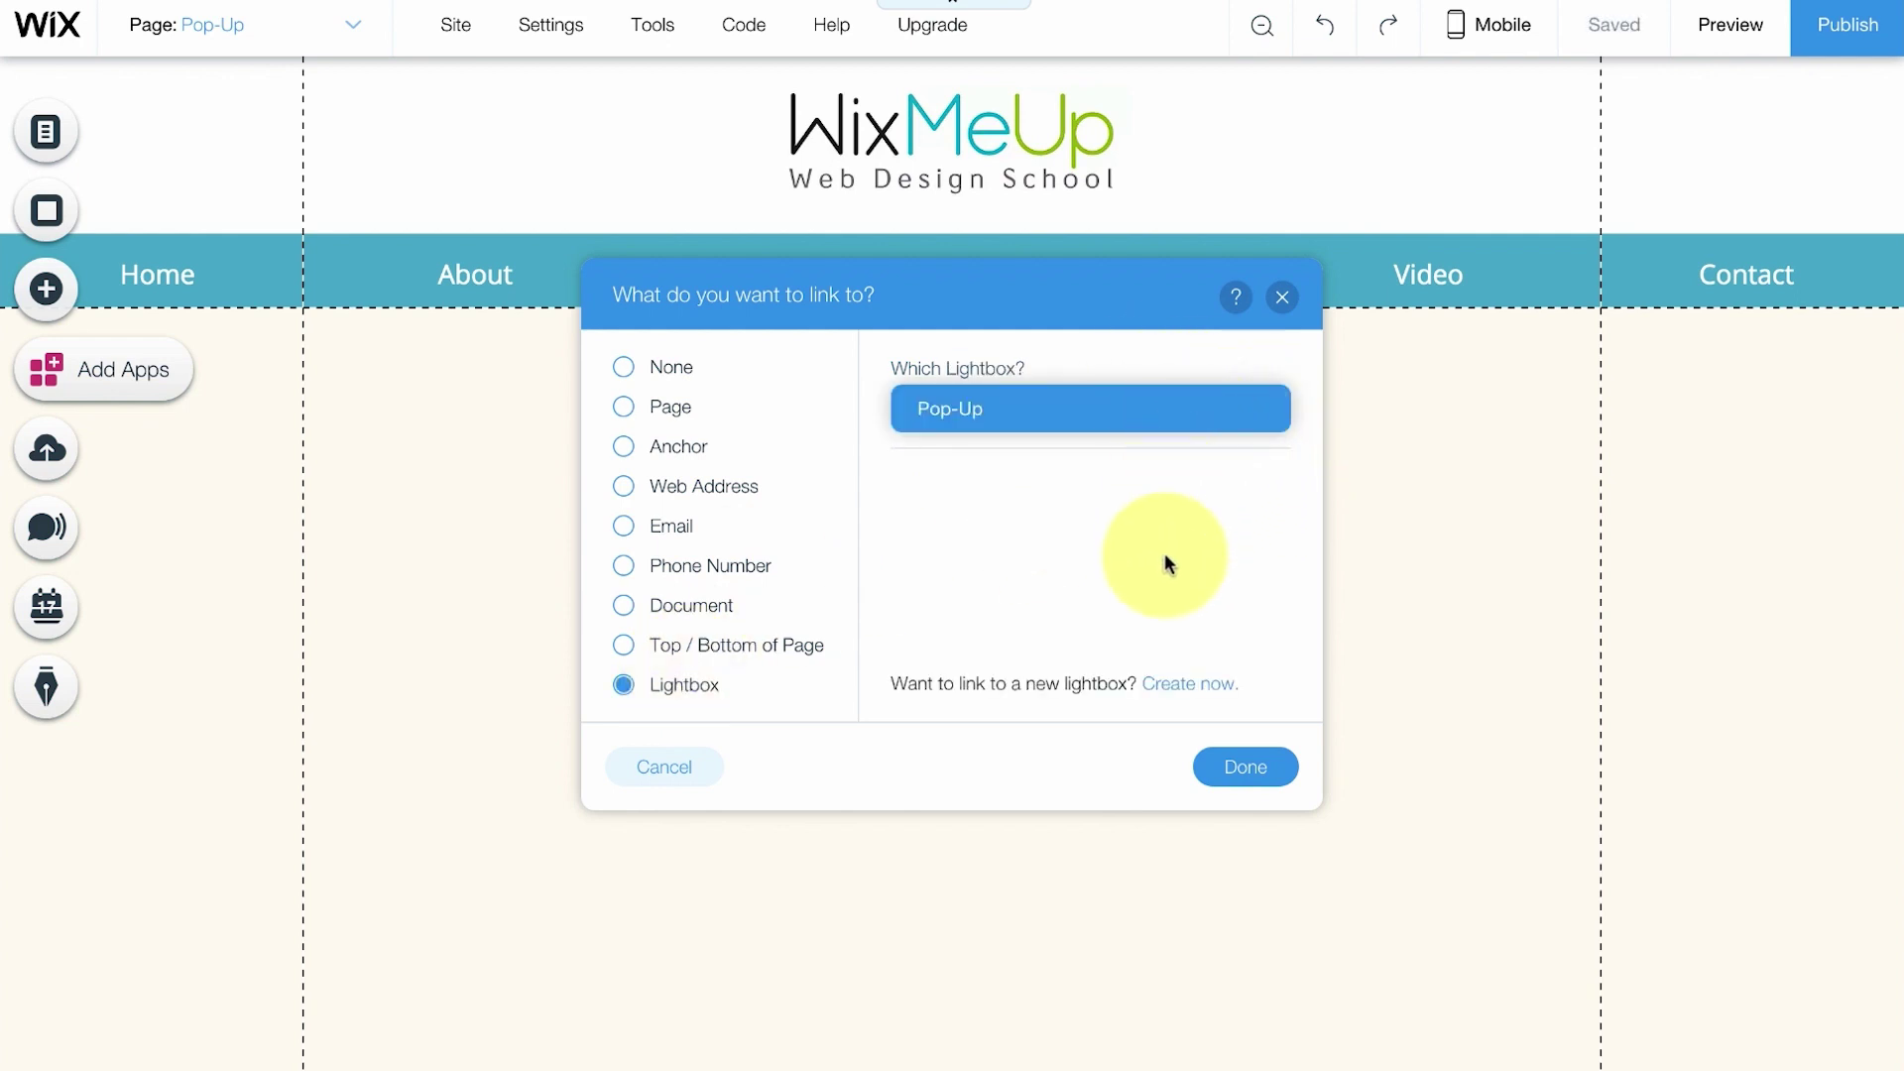
pyautogui.click(969, 417)
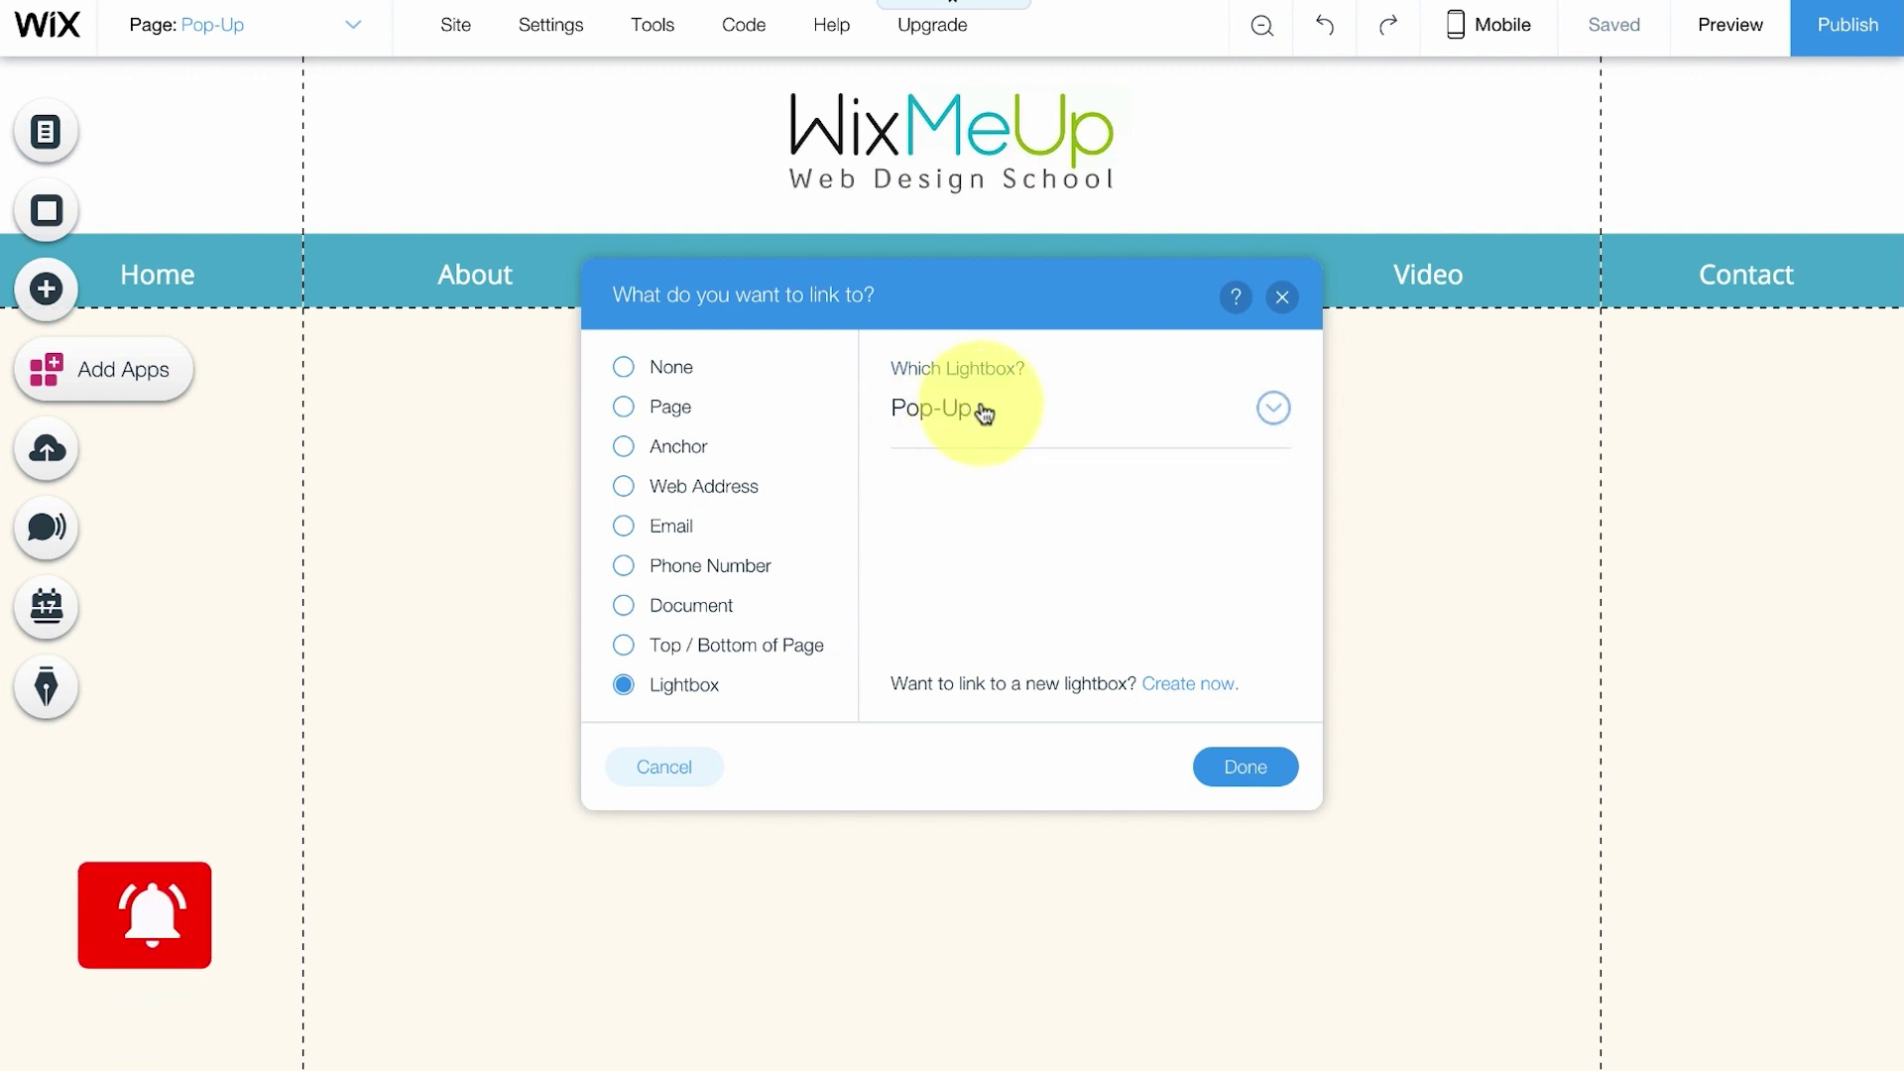
pyautogui.click(1273, 773)
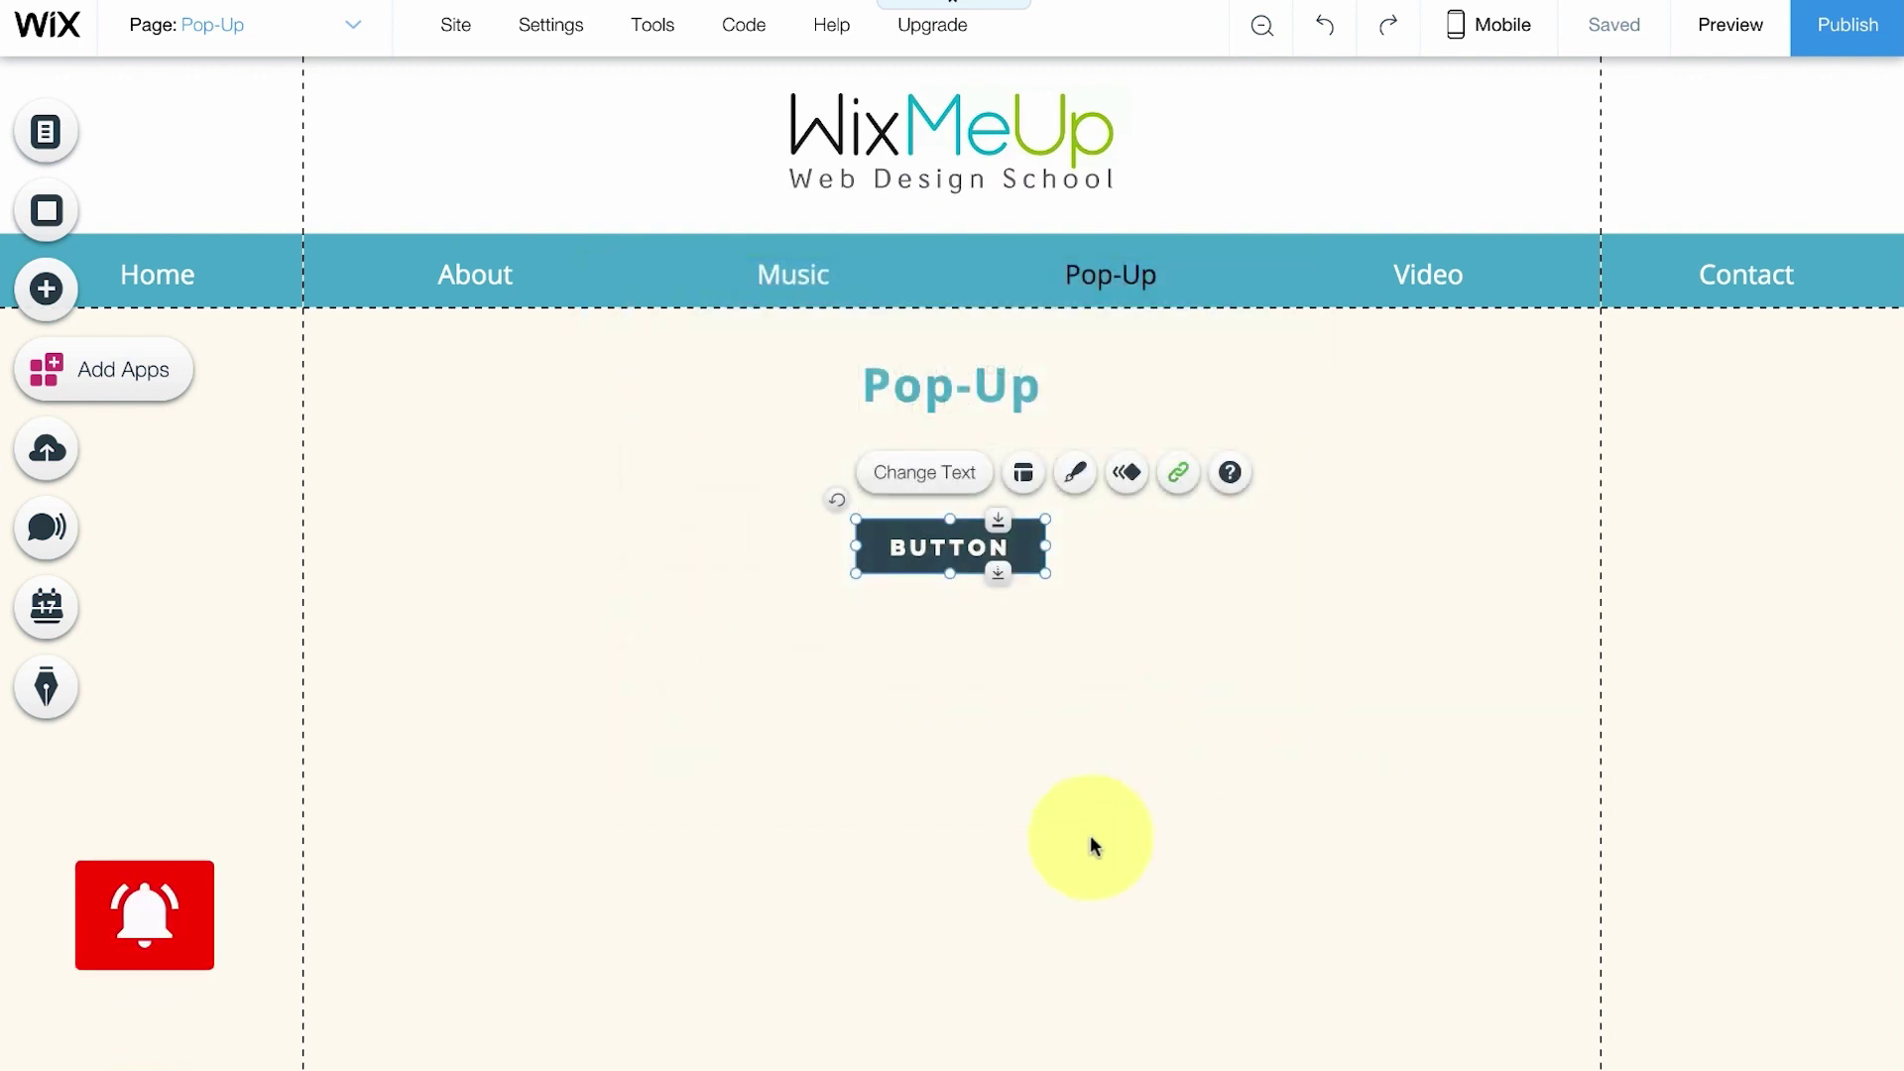
# Step: Preview the page, test that the button opens the lightbox, close the lightbox and return to the editor
pyautogui.click(1738, 45)
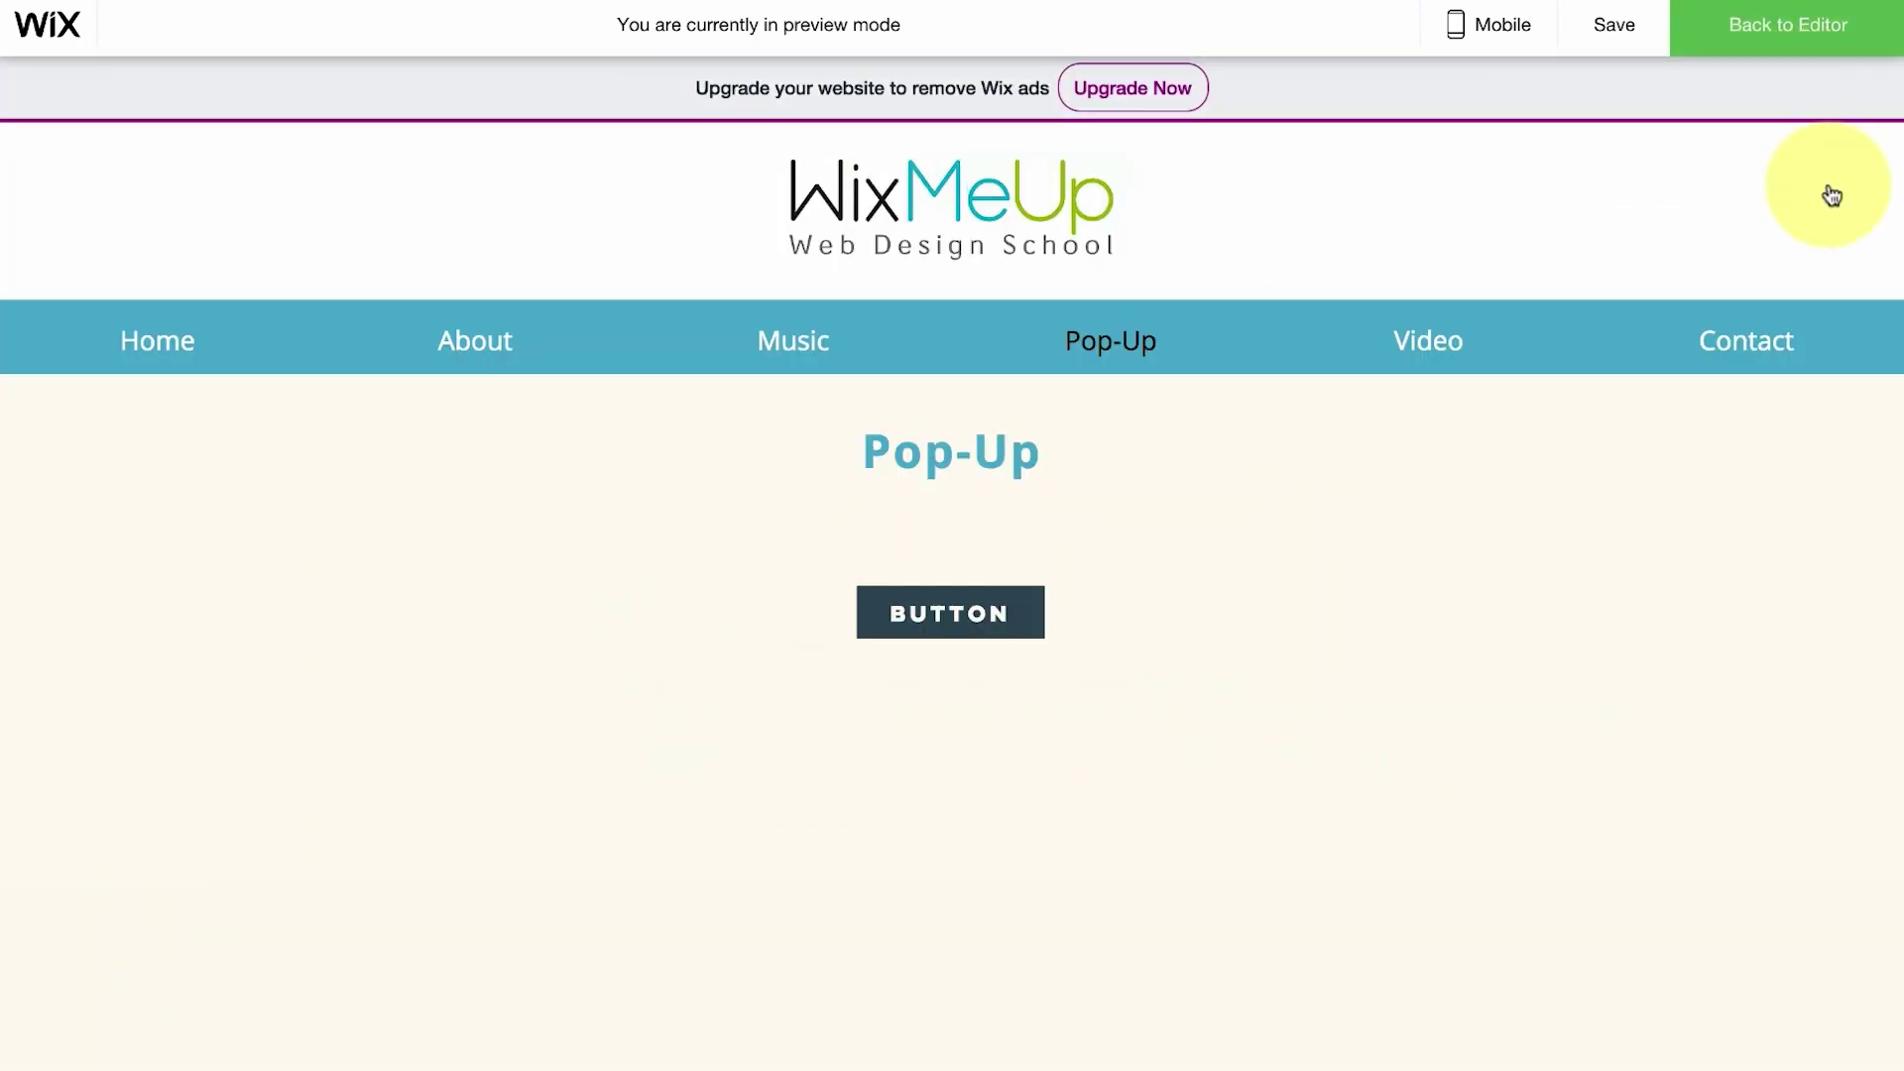
pyautogui.click(971, 621)
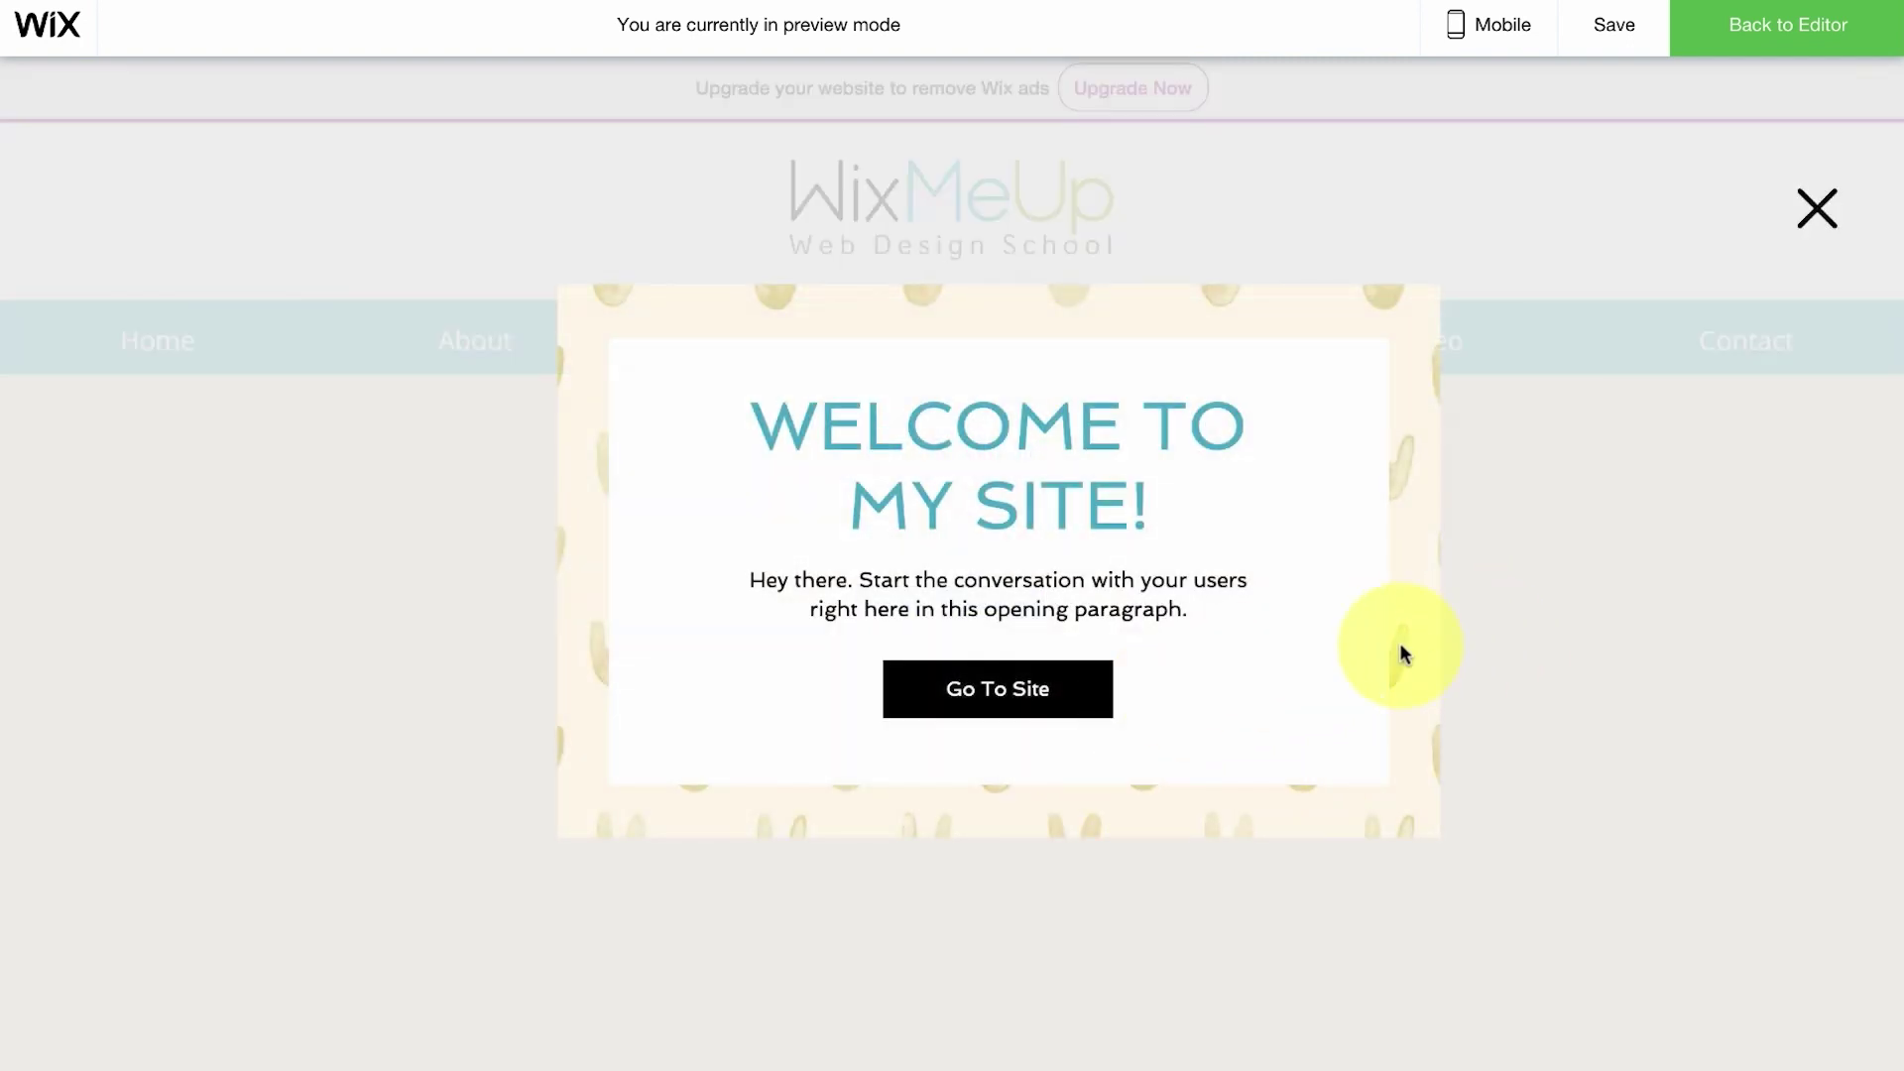
pyautogui.click(1818, 216)
pyautogui.click(1683, 49)
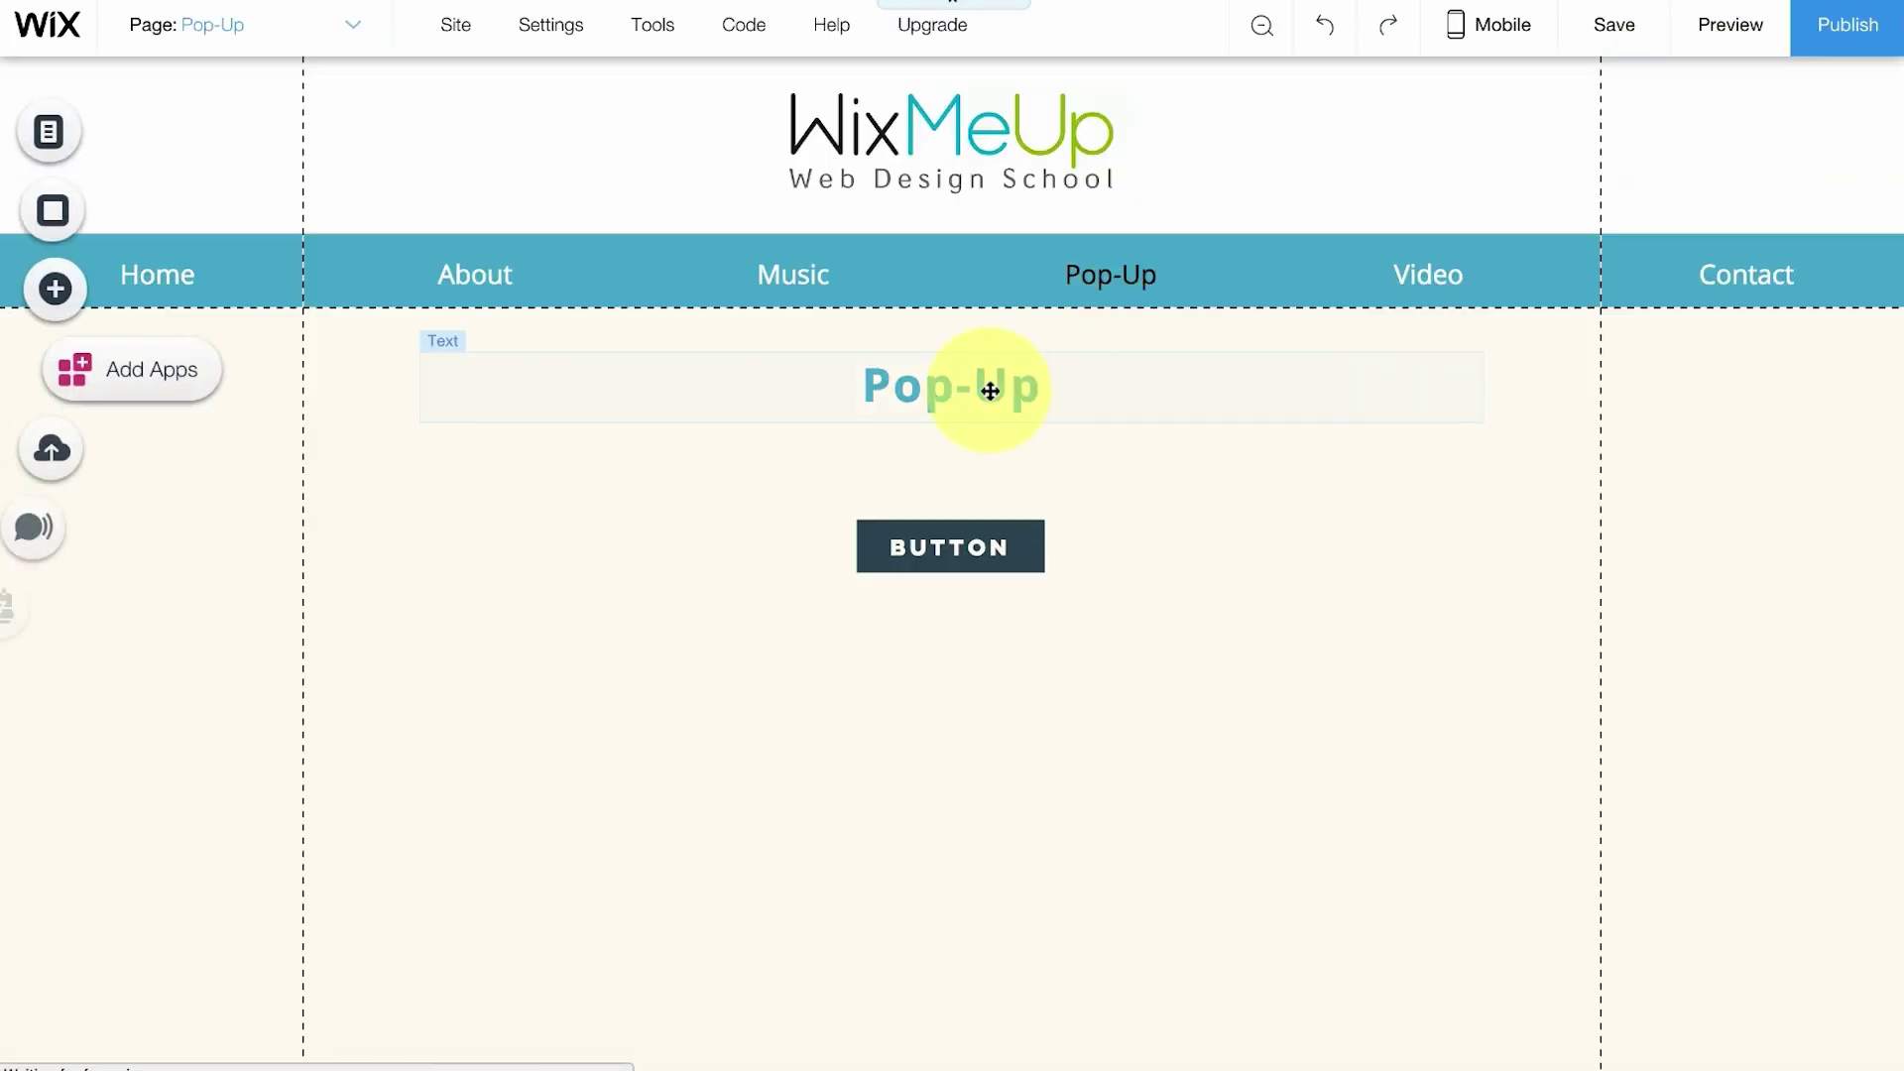
# Step: Reopen the Pop-Up lightbox from the site's lightbox list and set its automatic display delay to 3 seconds
pyautogui.click(203, 45)
pyautogui.click(240, 503)
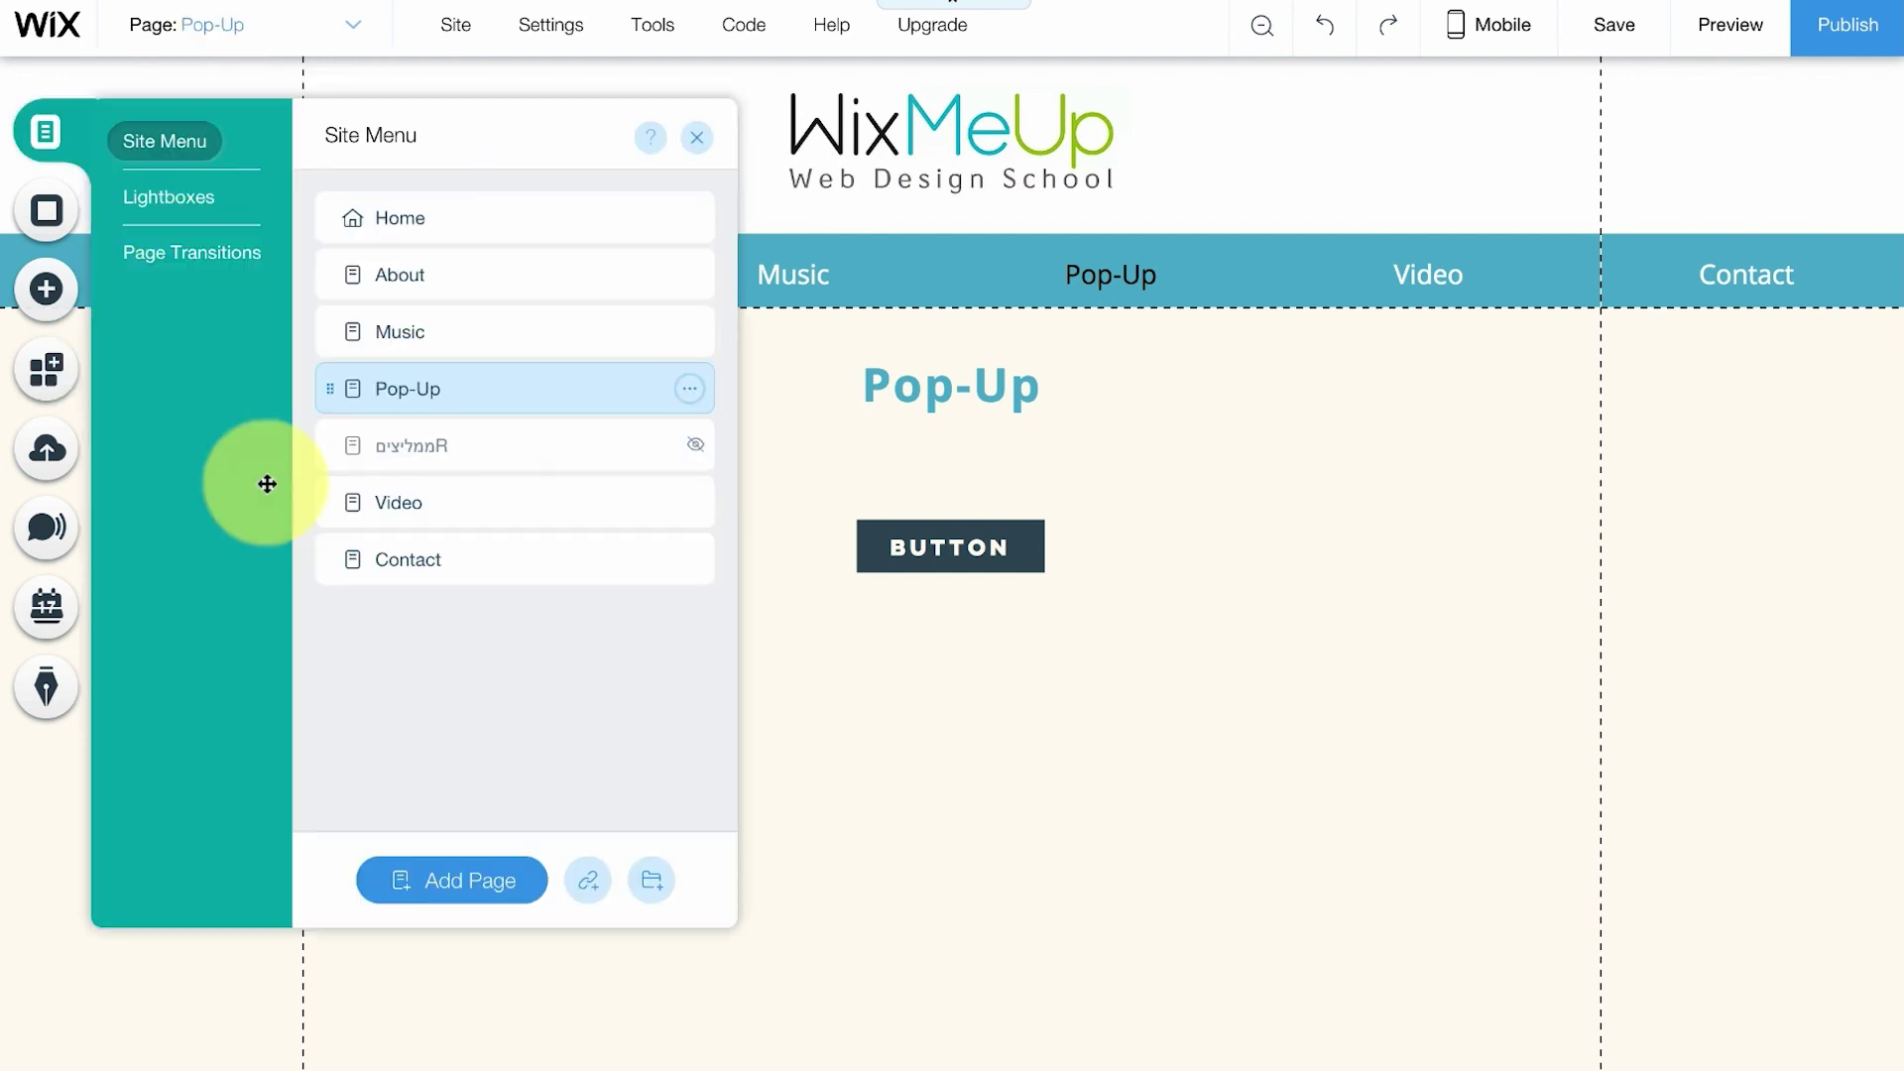
pyautogui.click(196, 207)
pyautogui.click(406, 226)
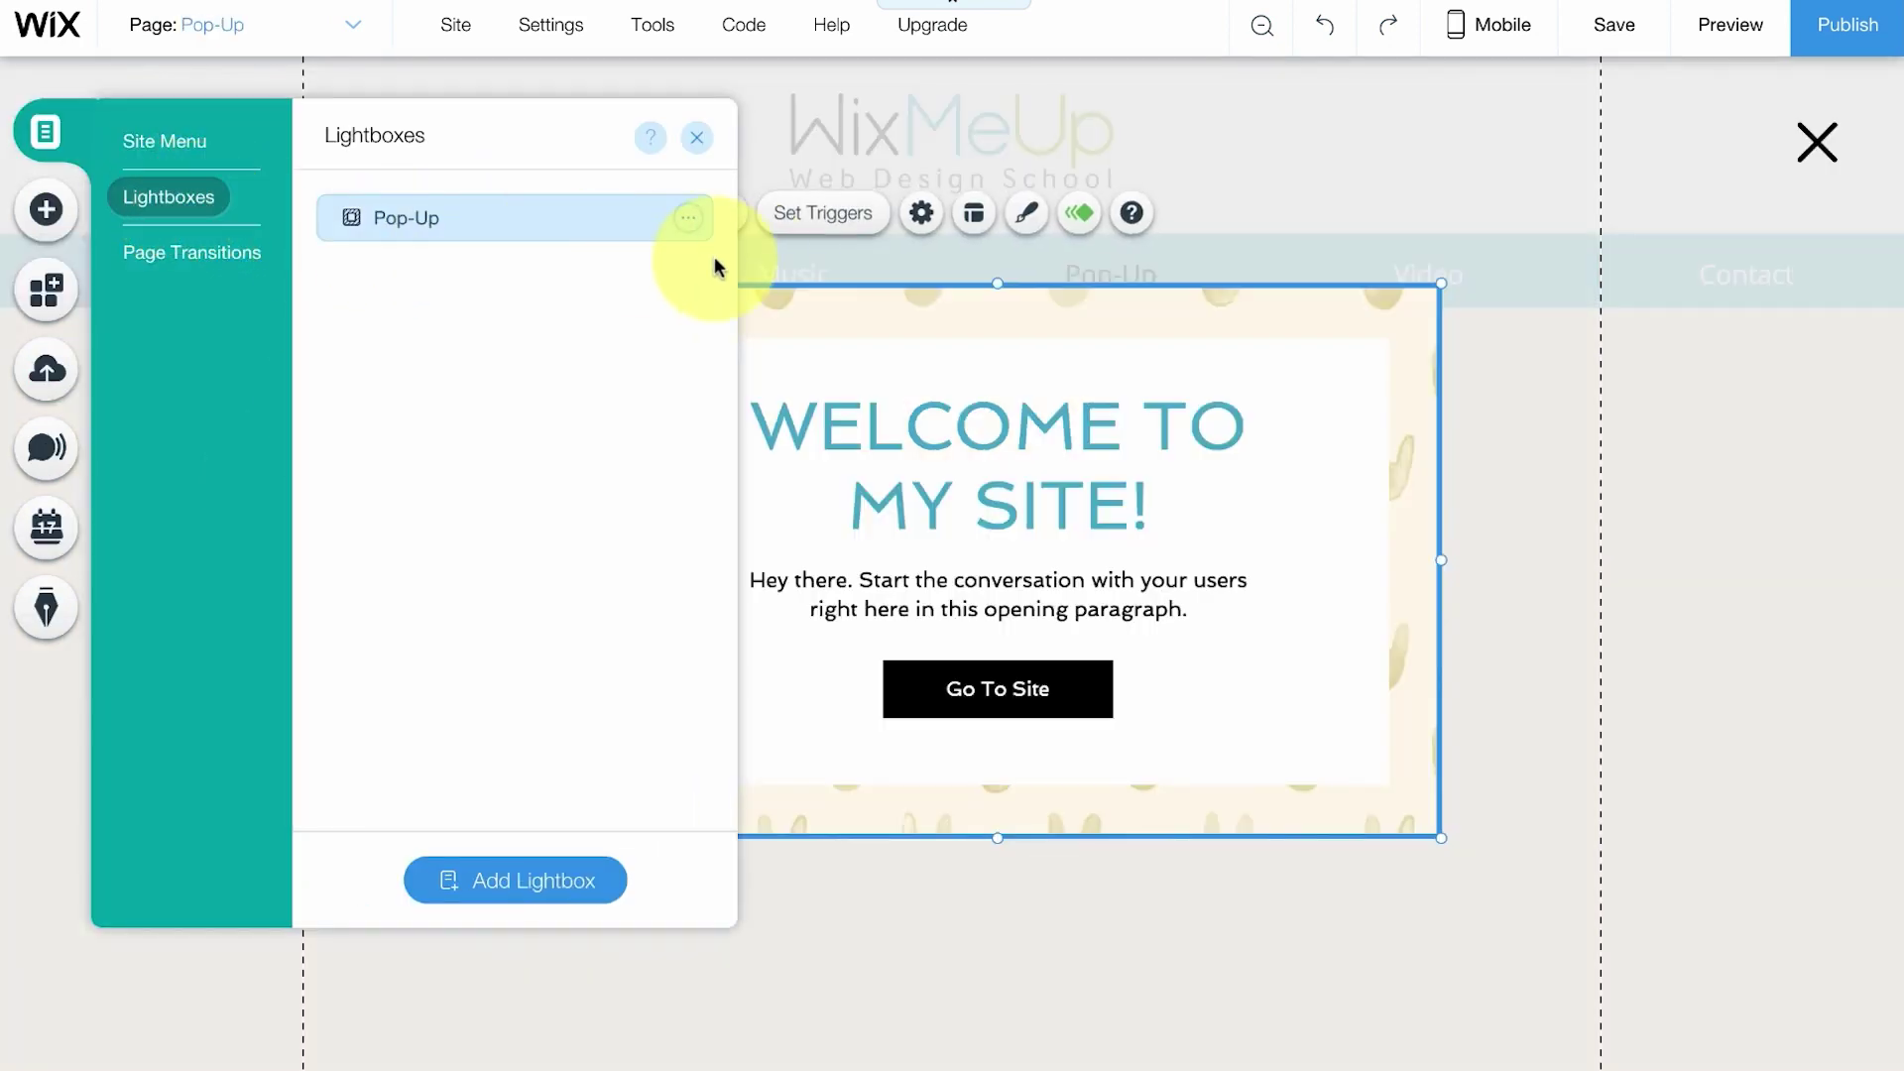
pyautogui.click(920, 212)
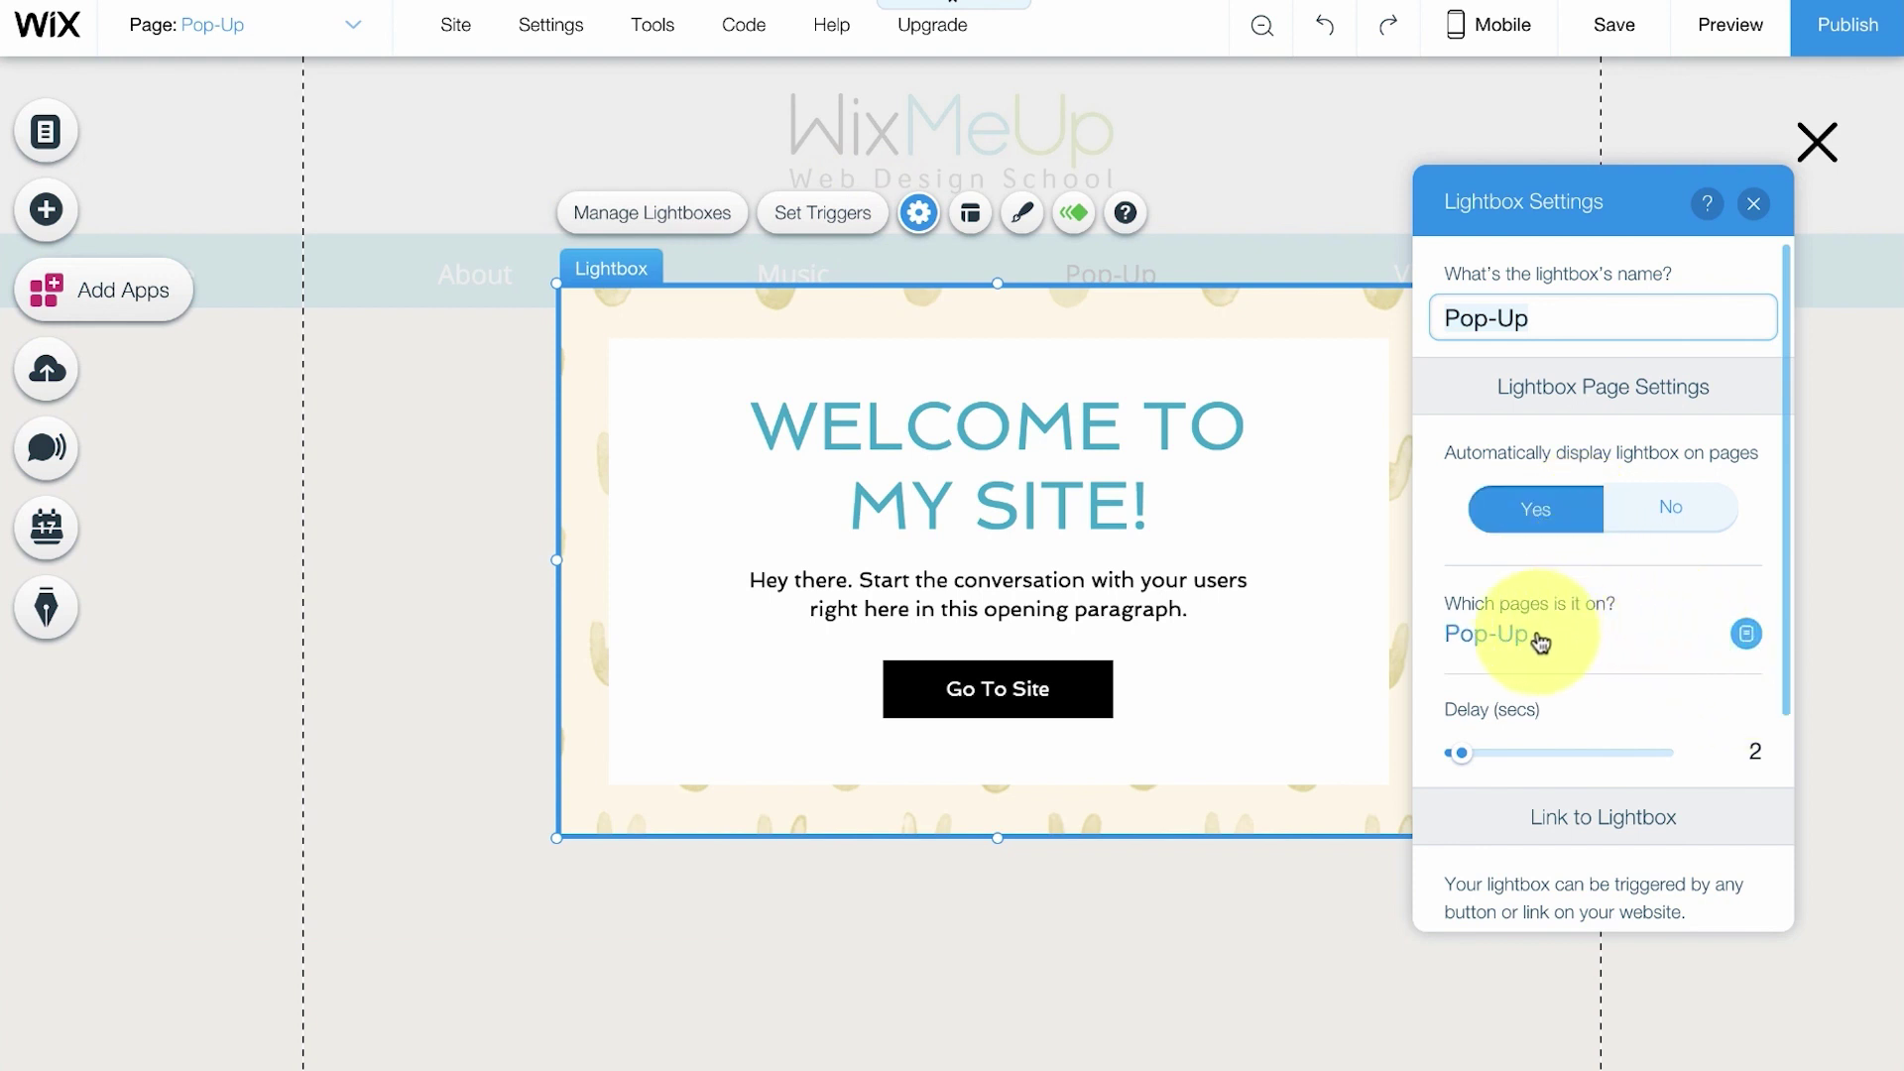
pyautogui.click(1716, 756)
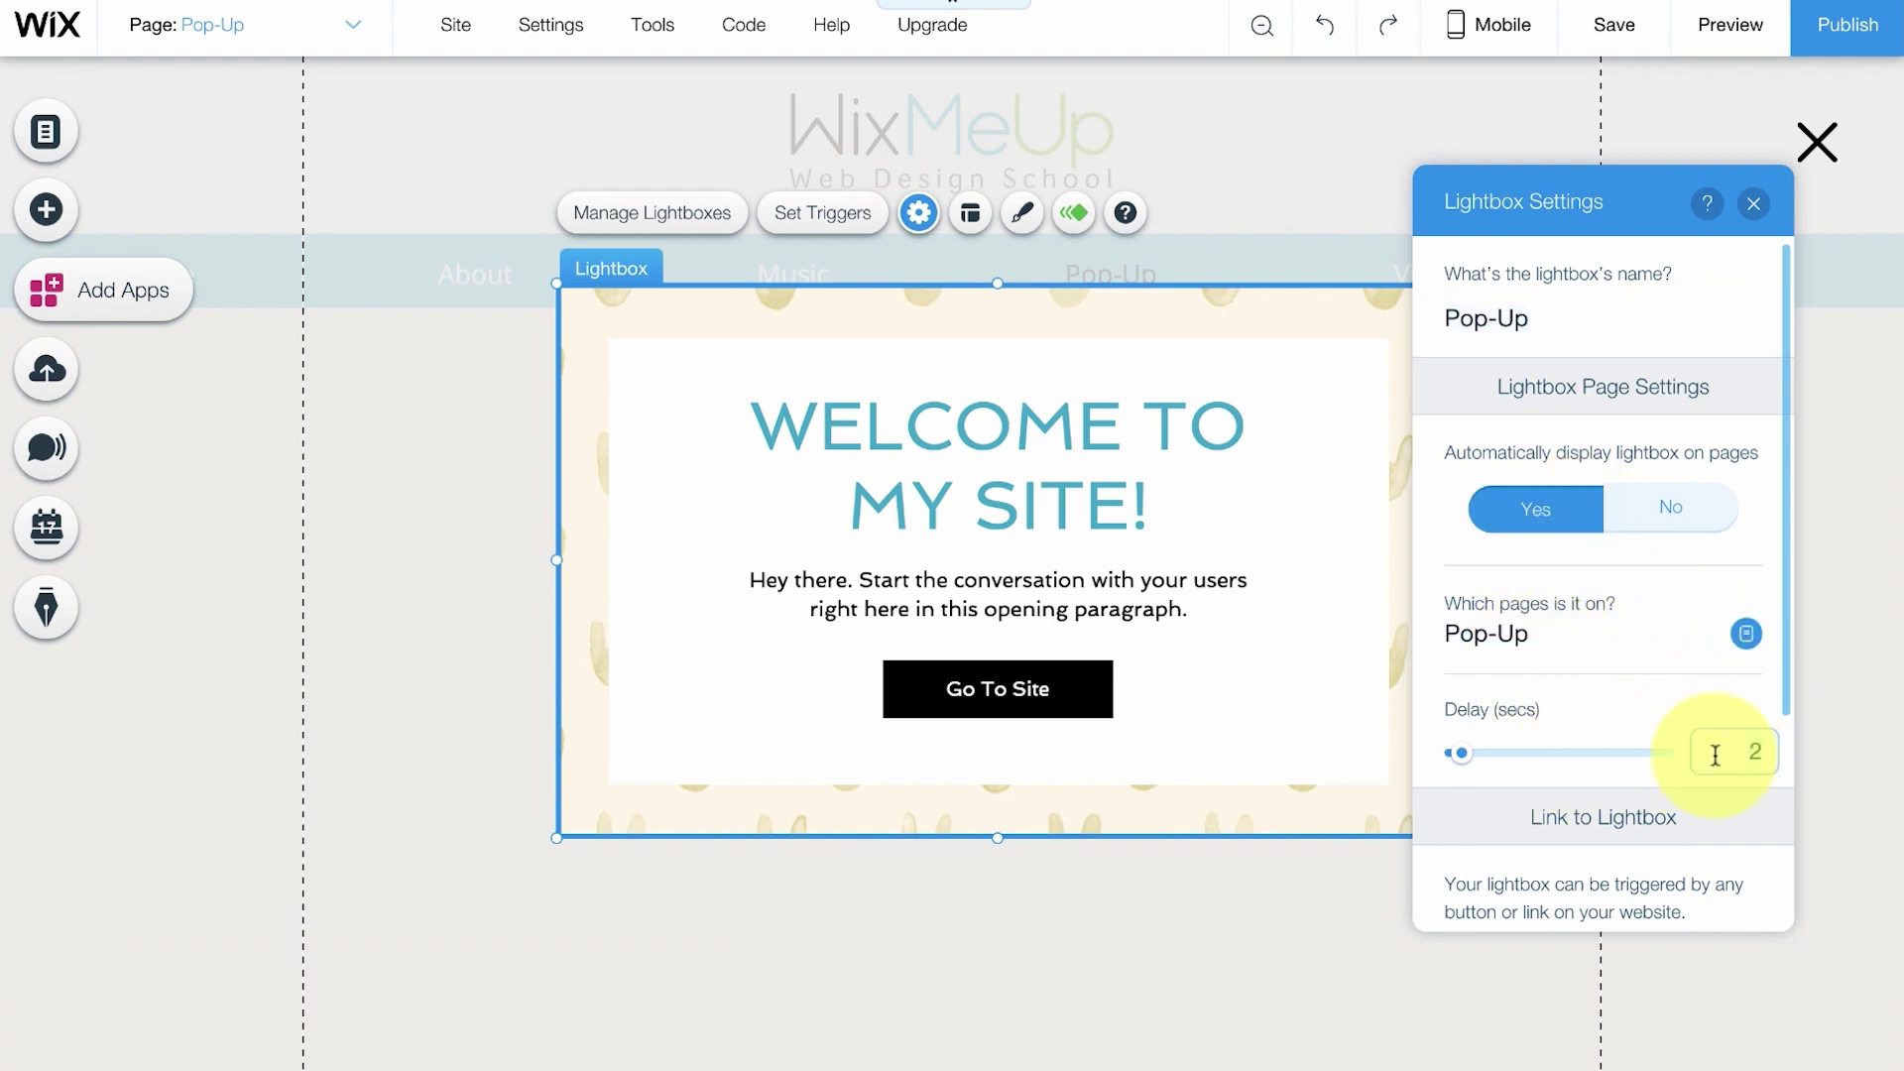
pyautogui.write('3')
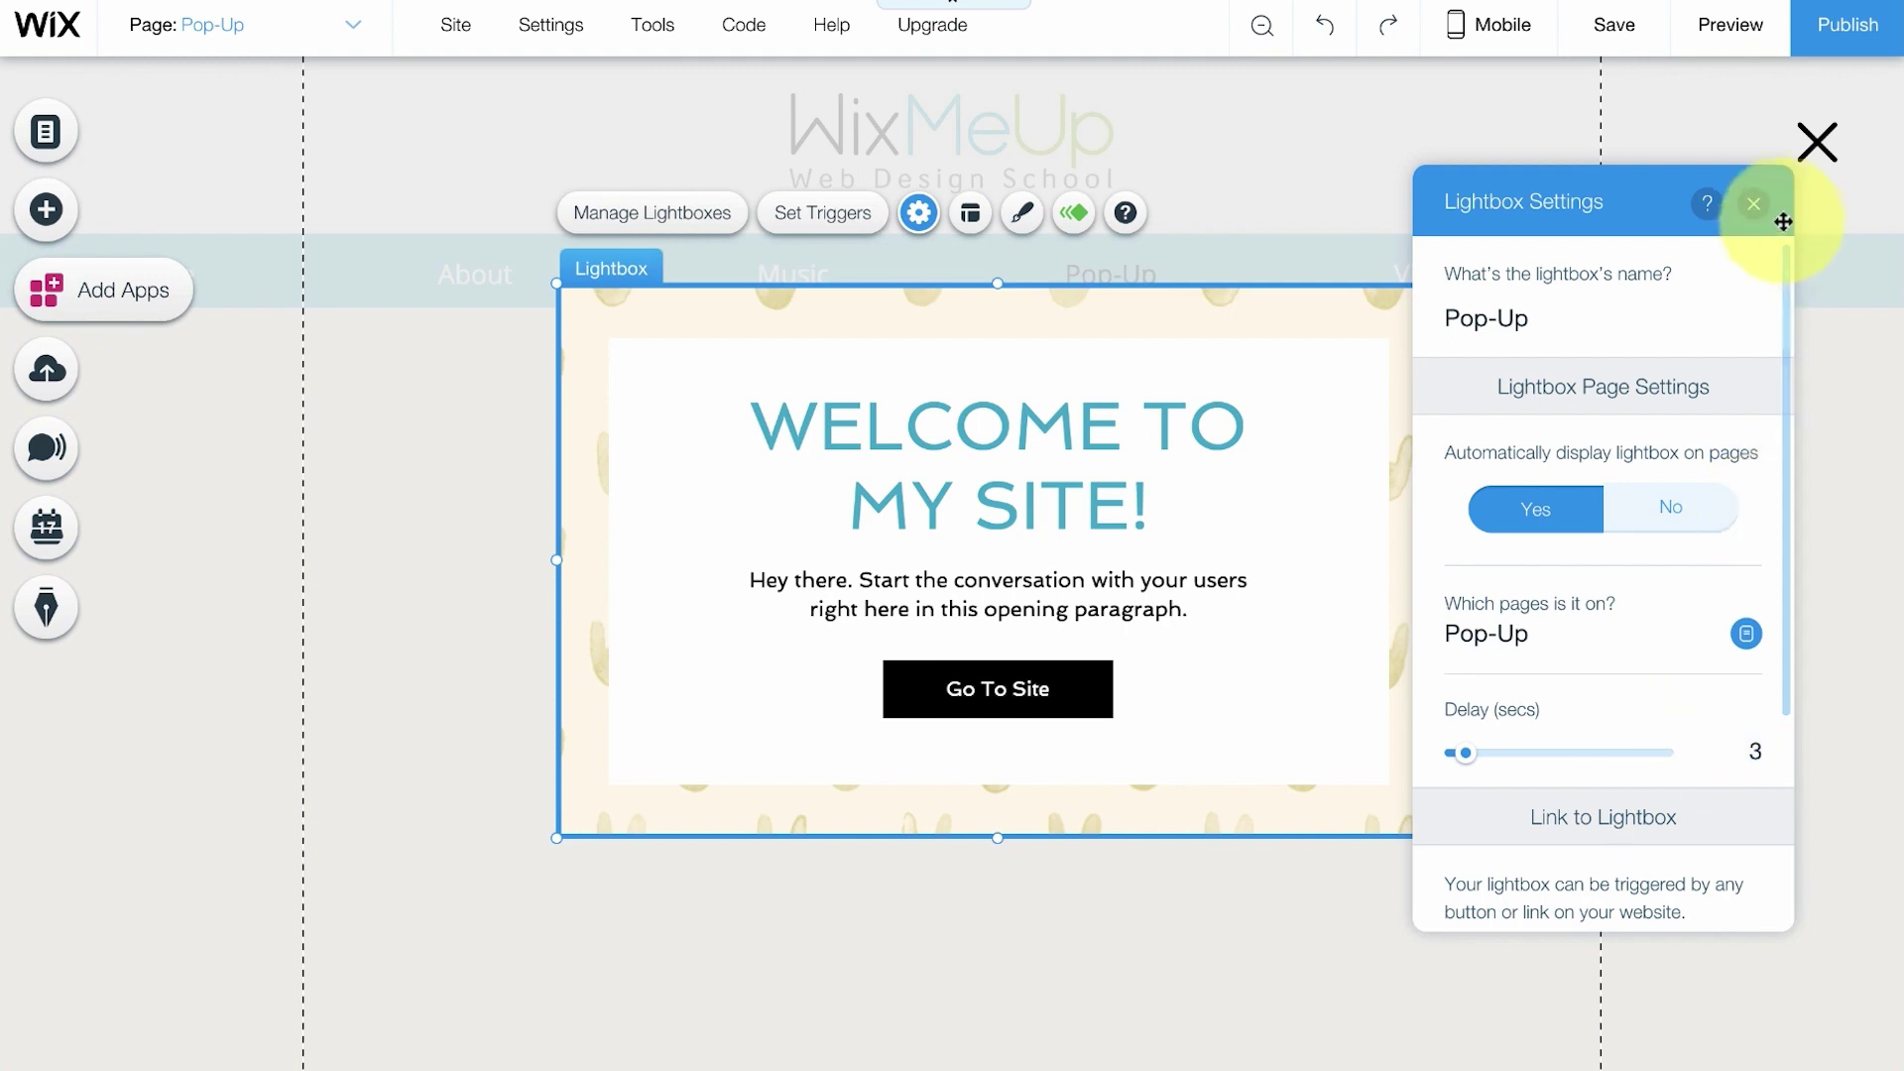
pyautogui.click(1754, 203)
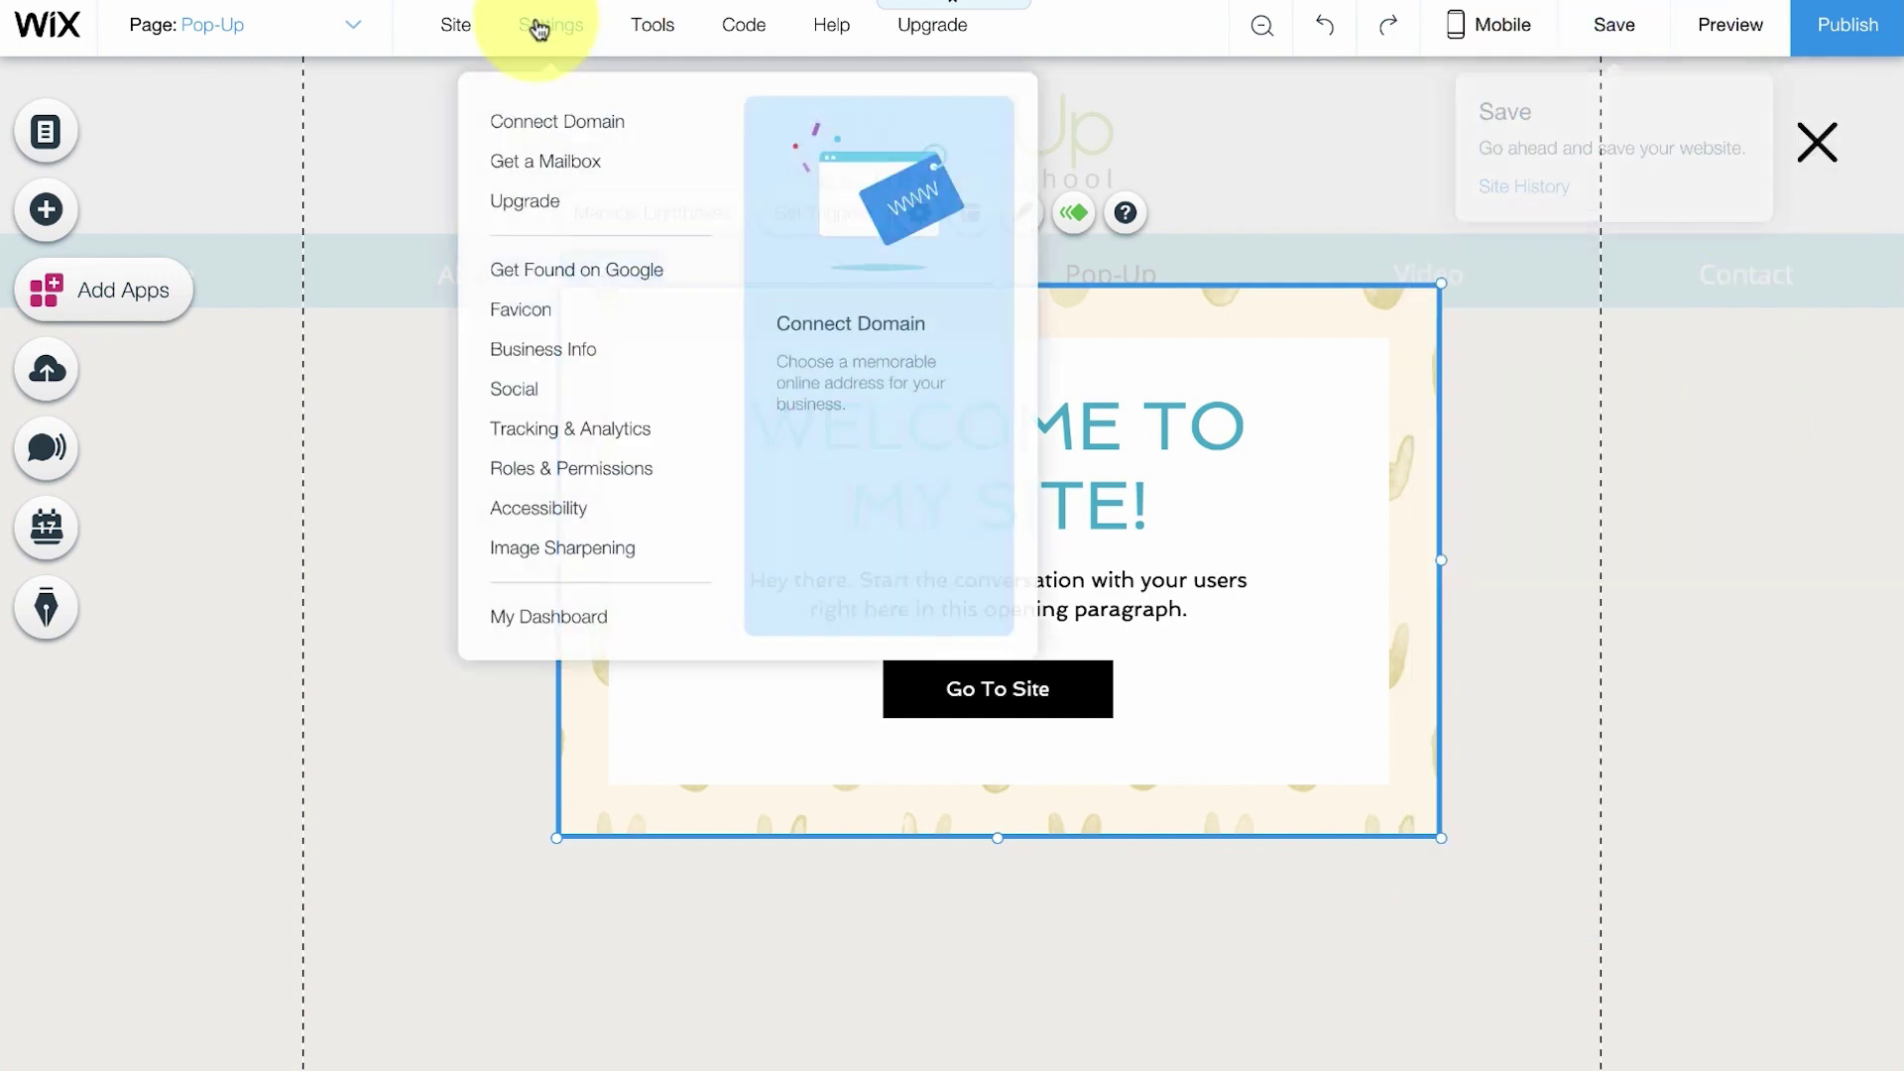
# Step: Preview the Pop-Up site page to check the lightbox's automatic display, and close the lightbox
pyautogui.click(283, 19)
pyautogui.click(191, 244)
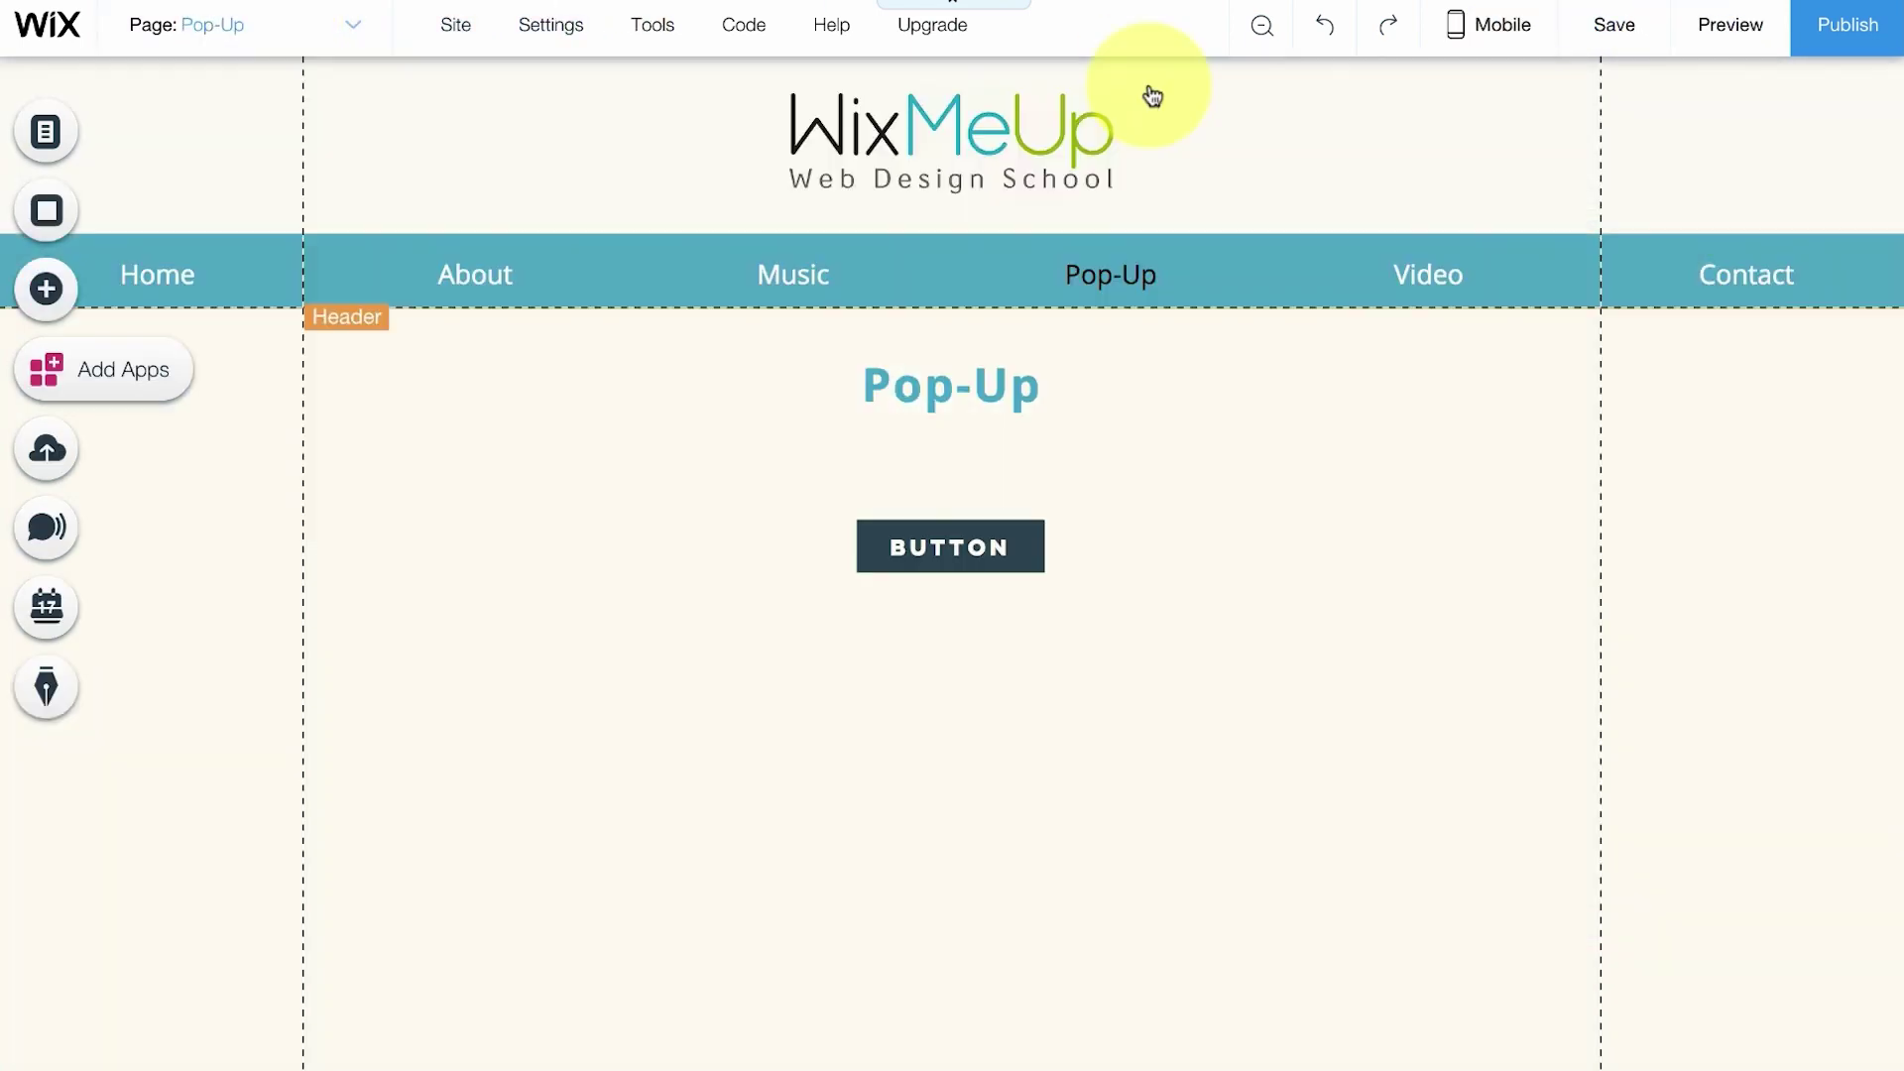
pyautogui.click(1747, 16)
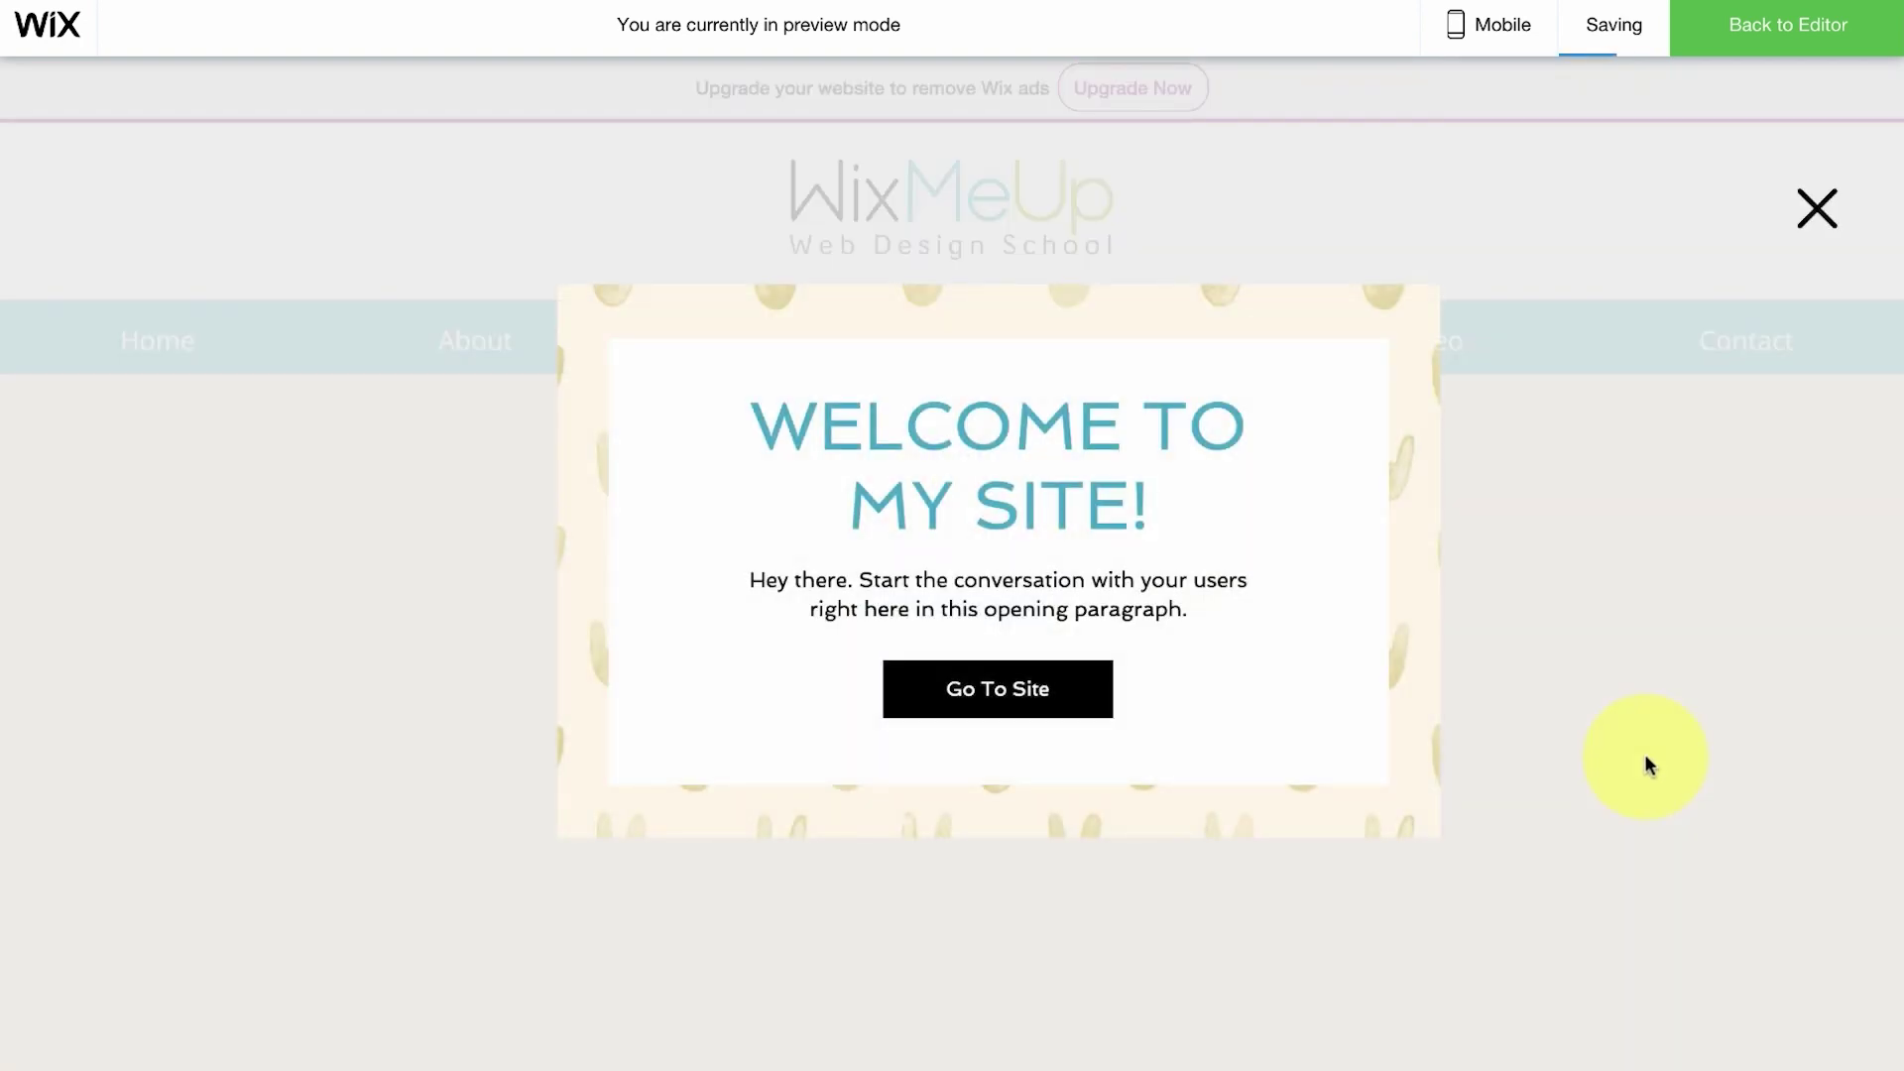
pyautogui.click(1811, 220)
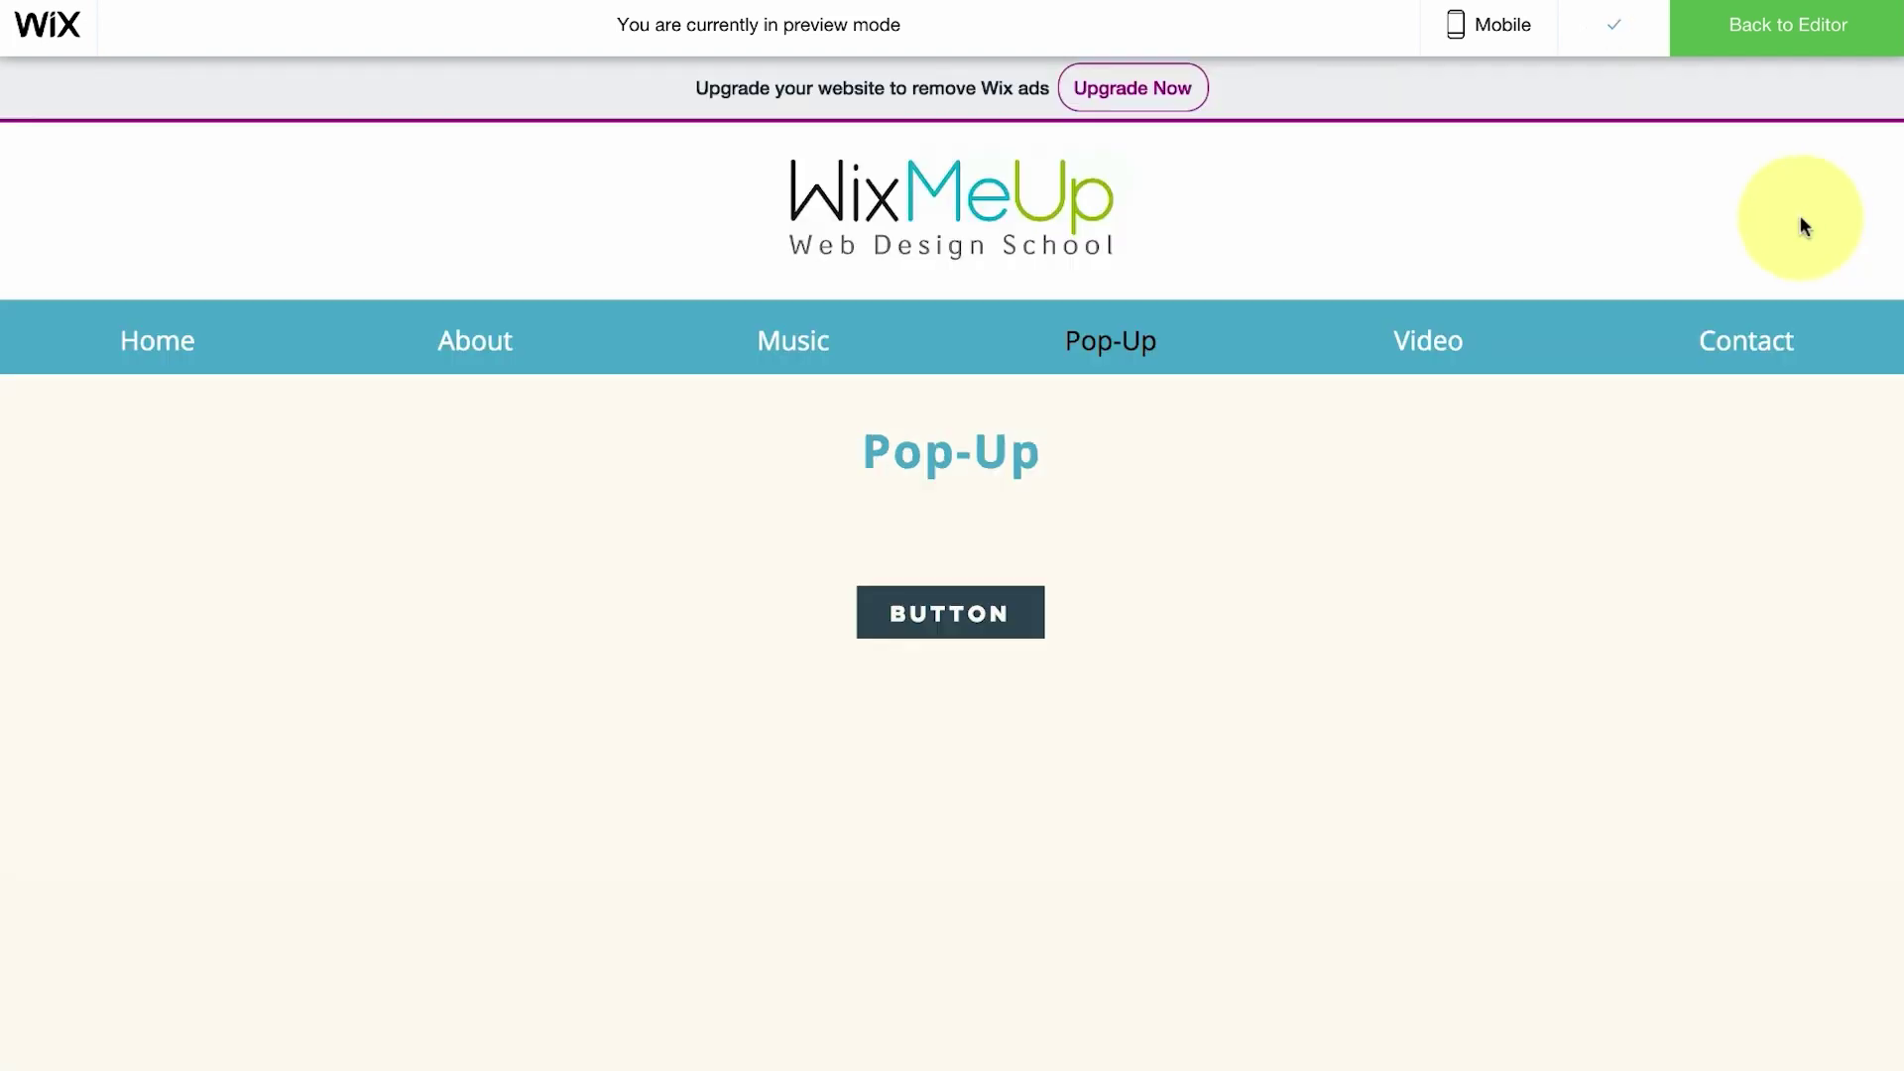